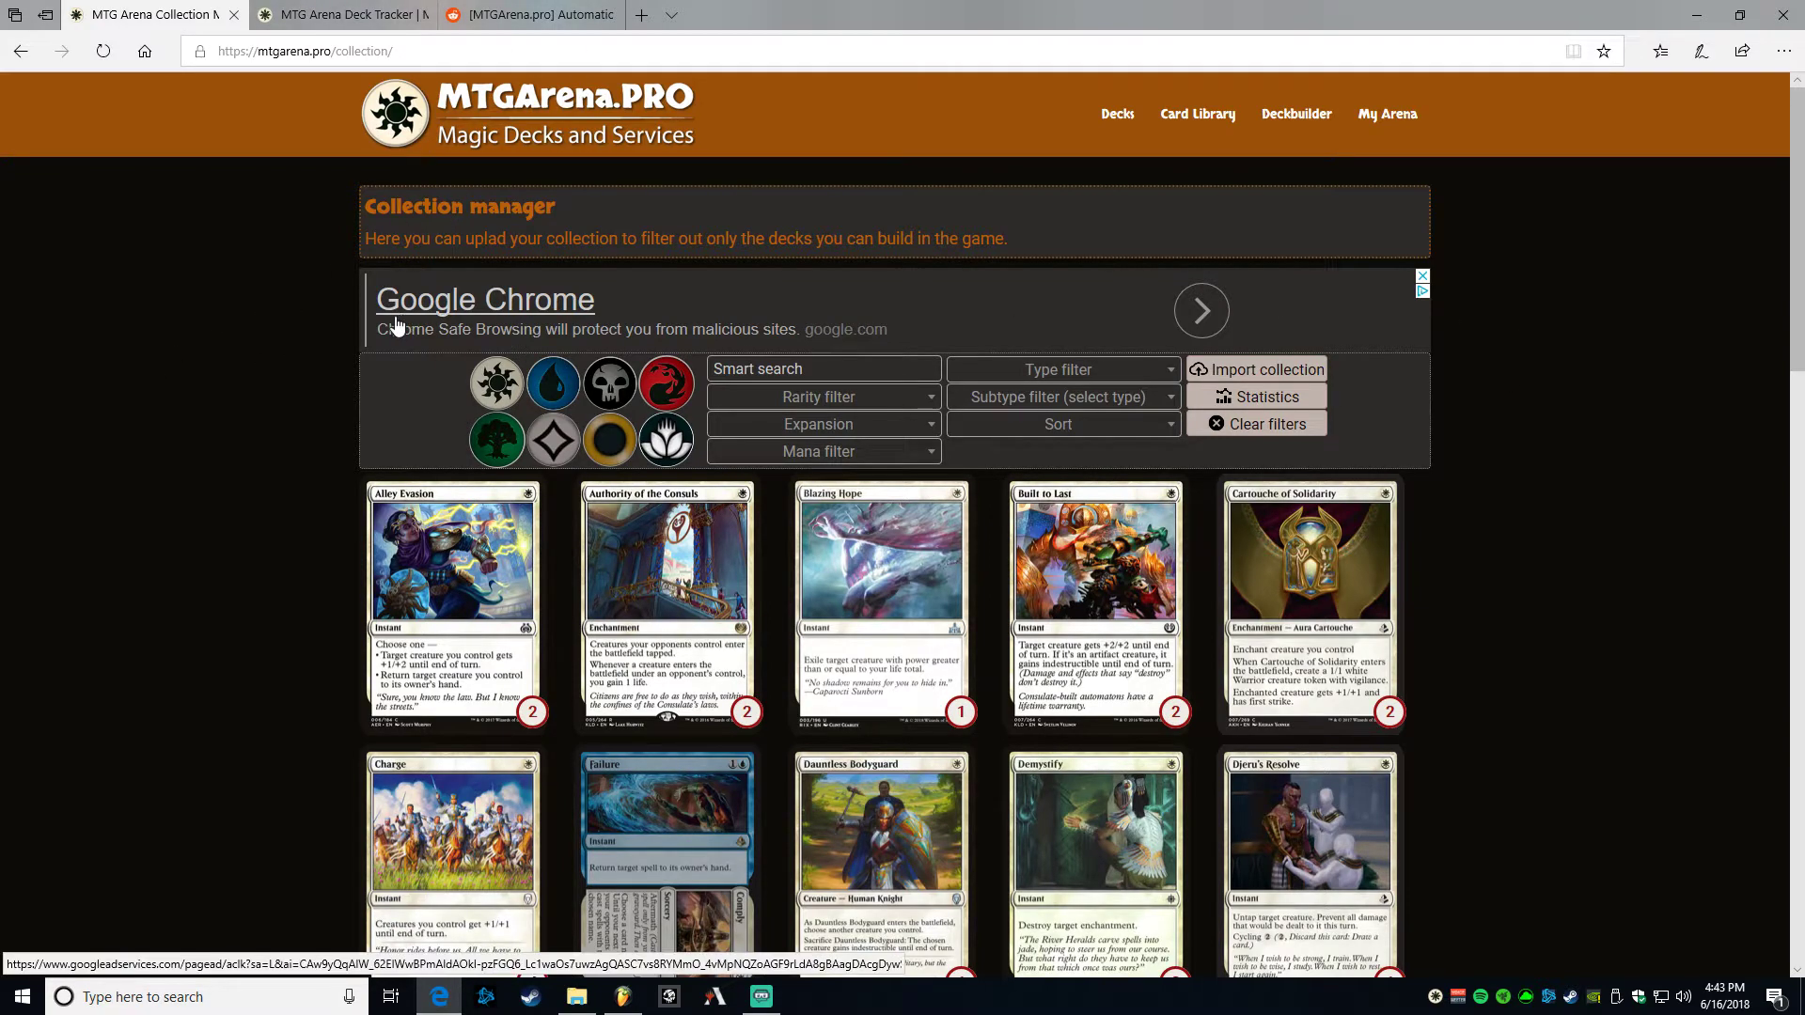
- Look over the Reddit announcement and the MTG Arena Deck Tracker page, returning to the collection manager
scroll(195, 414, down, 4)
scroll(195, 412, up, 4)
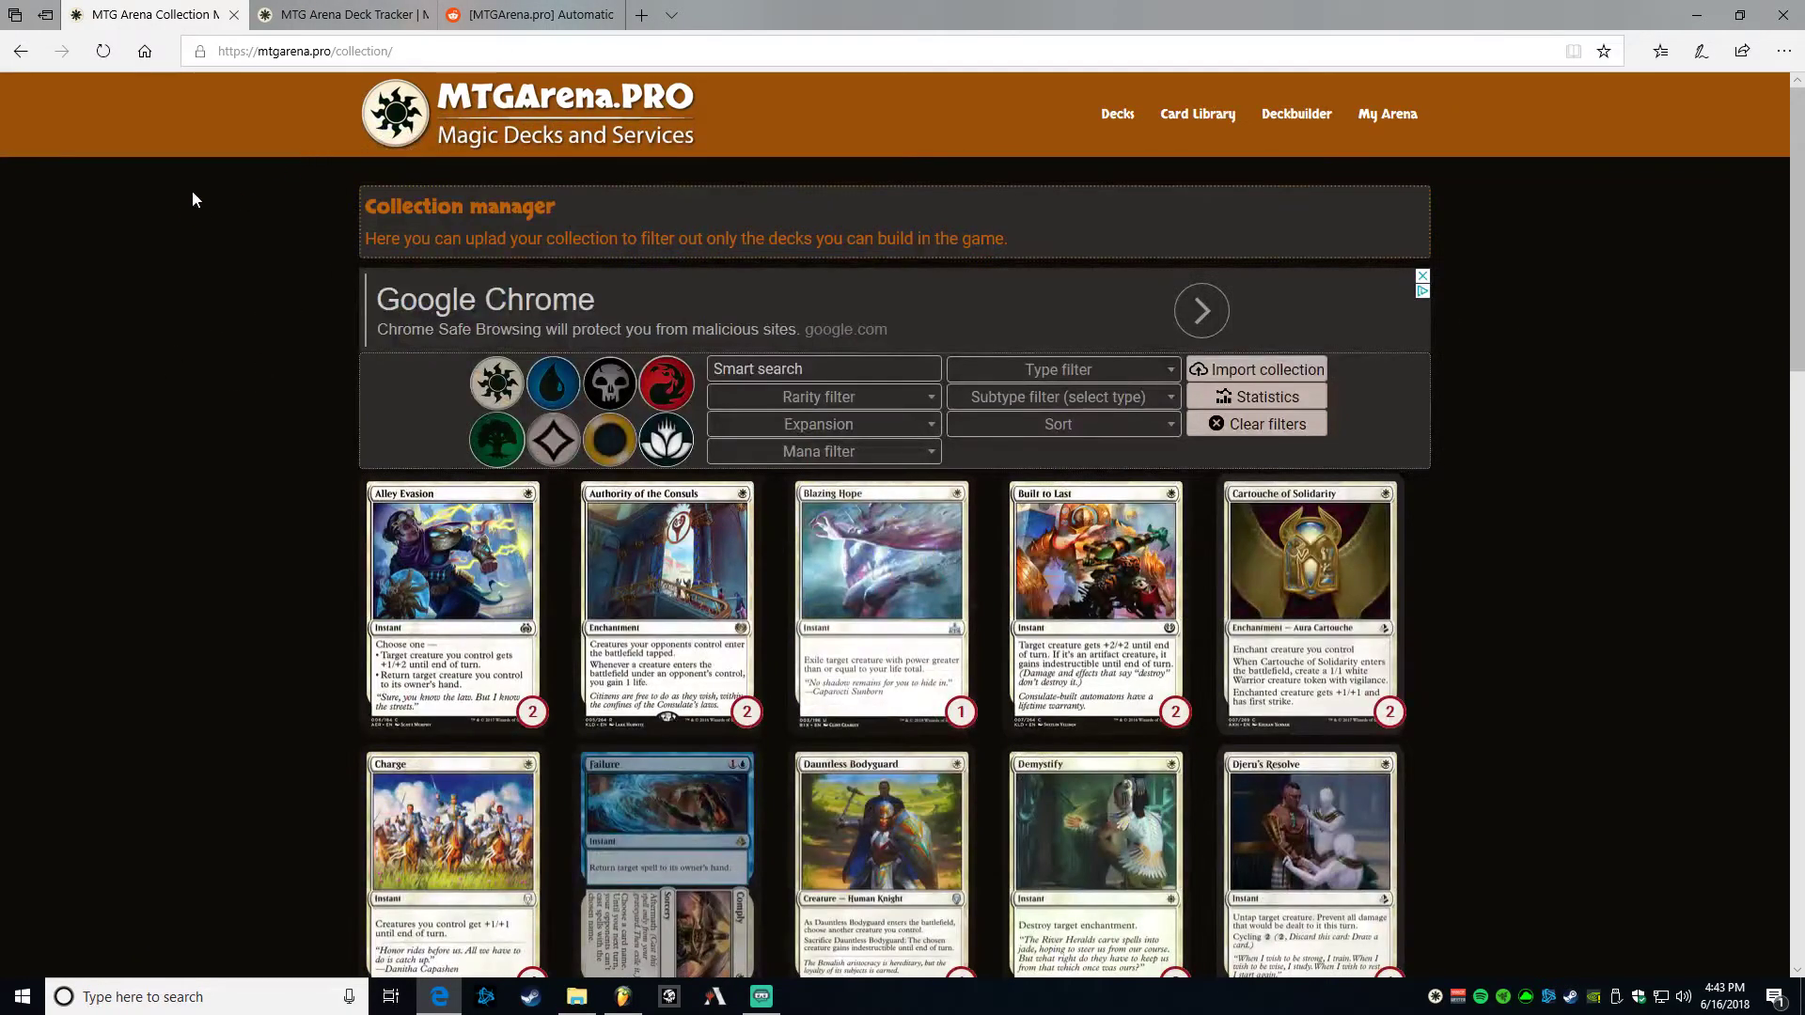
click(540, 11)
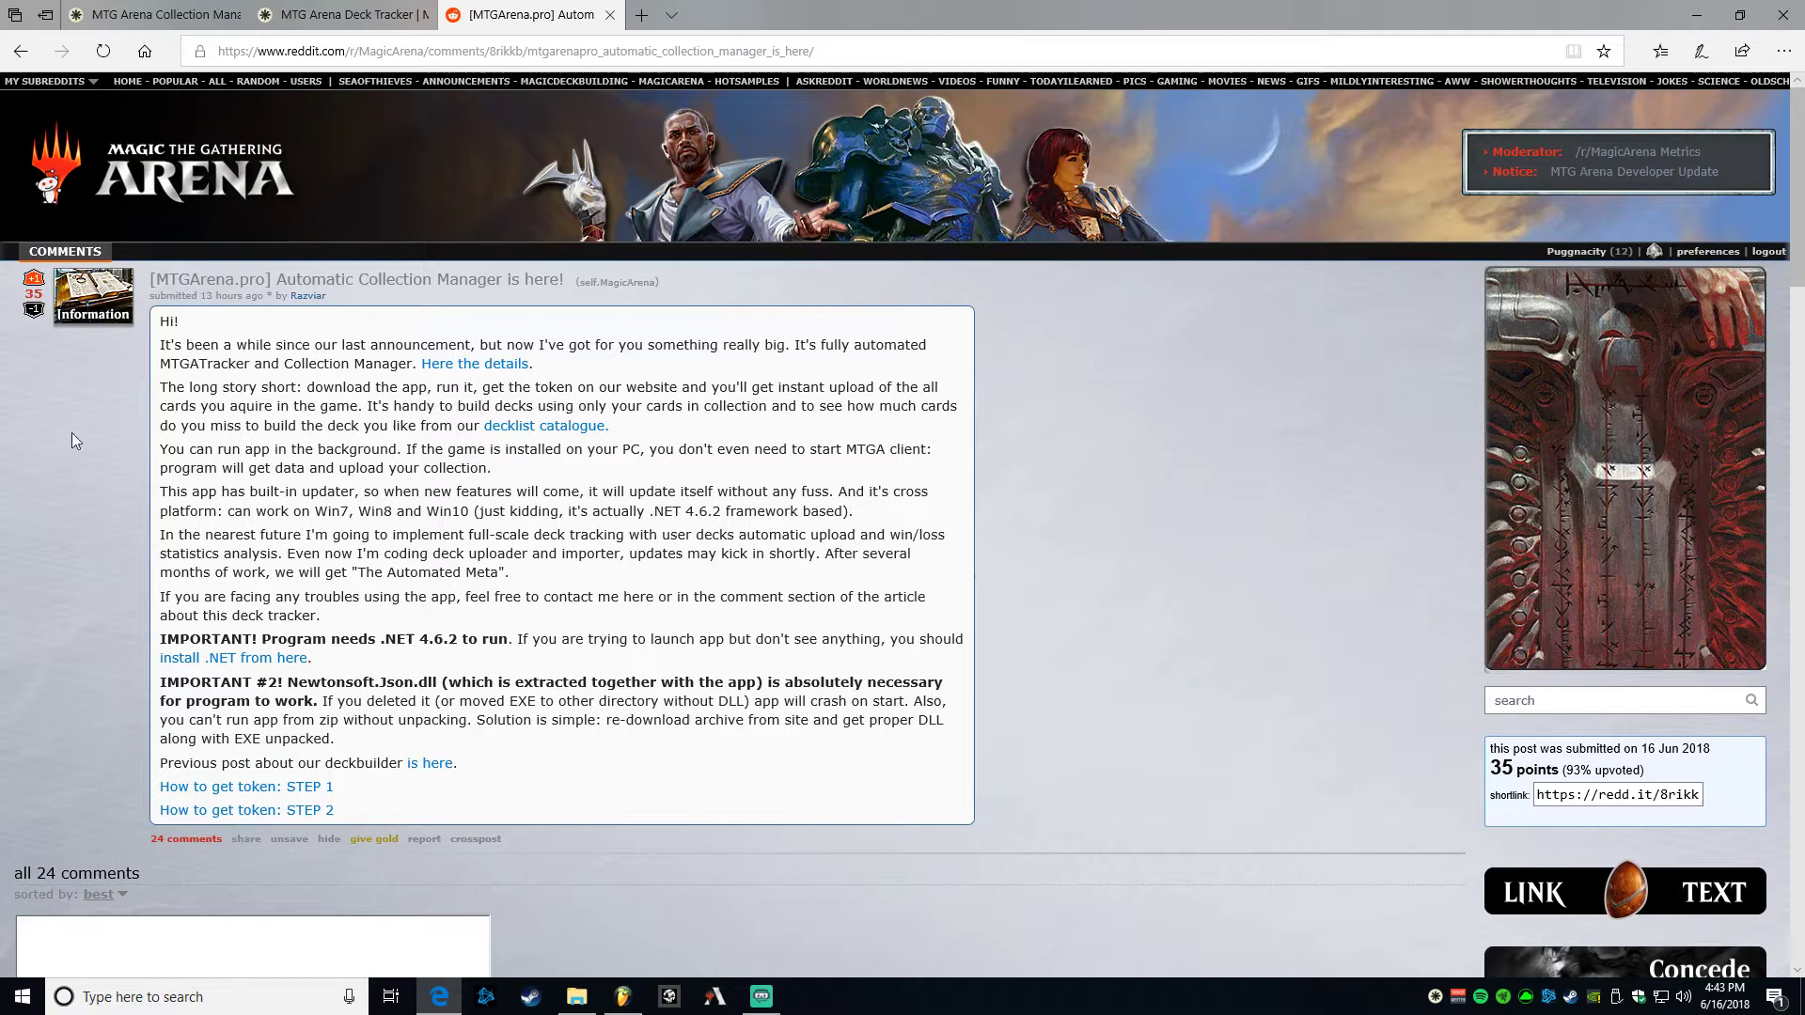
click(151, 14)
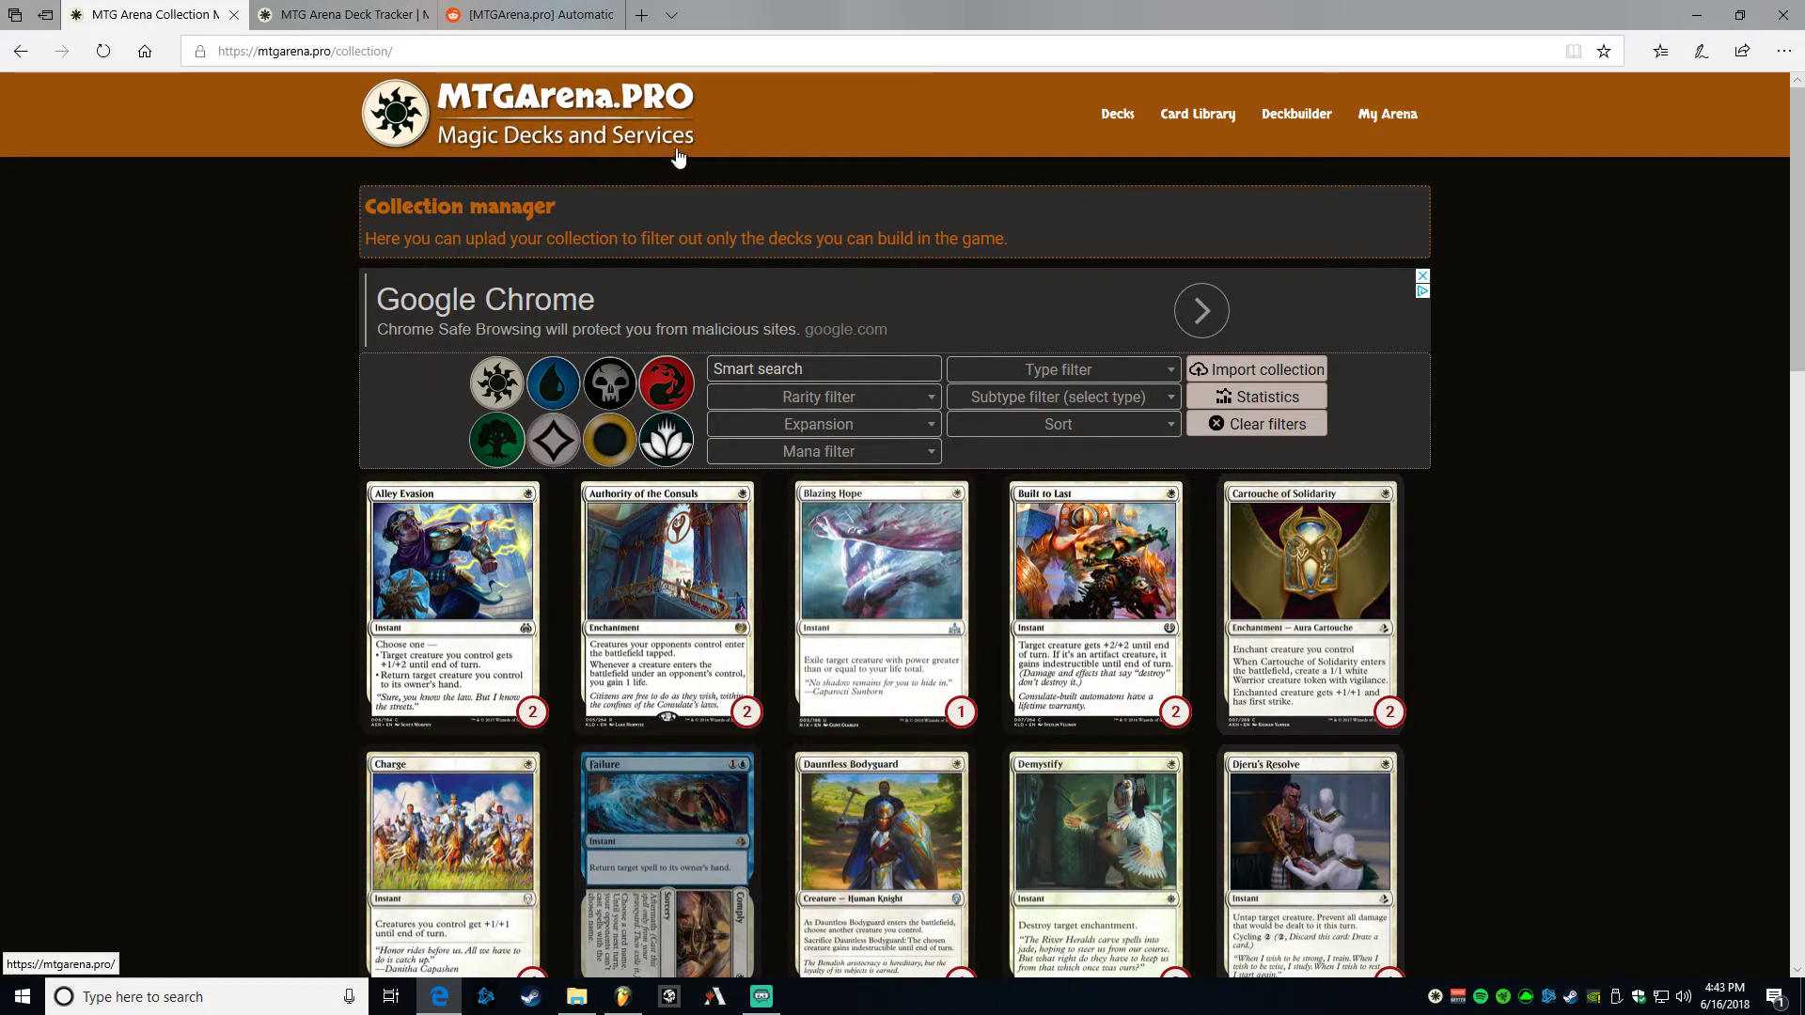
scroll(202, 444, down, 10)
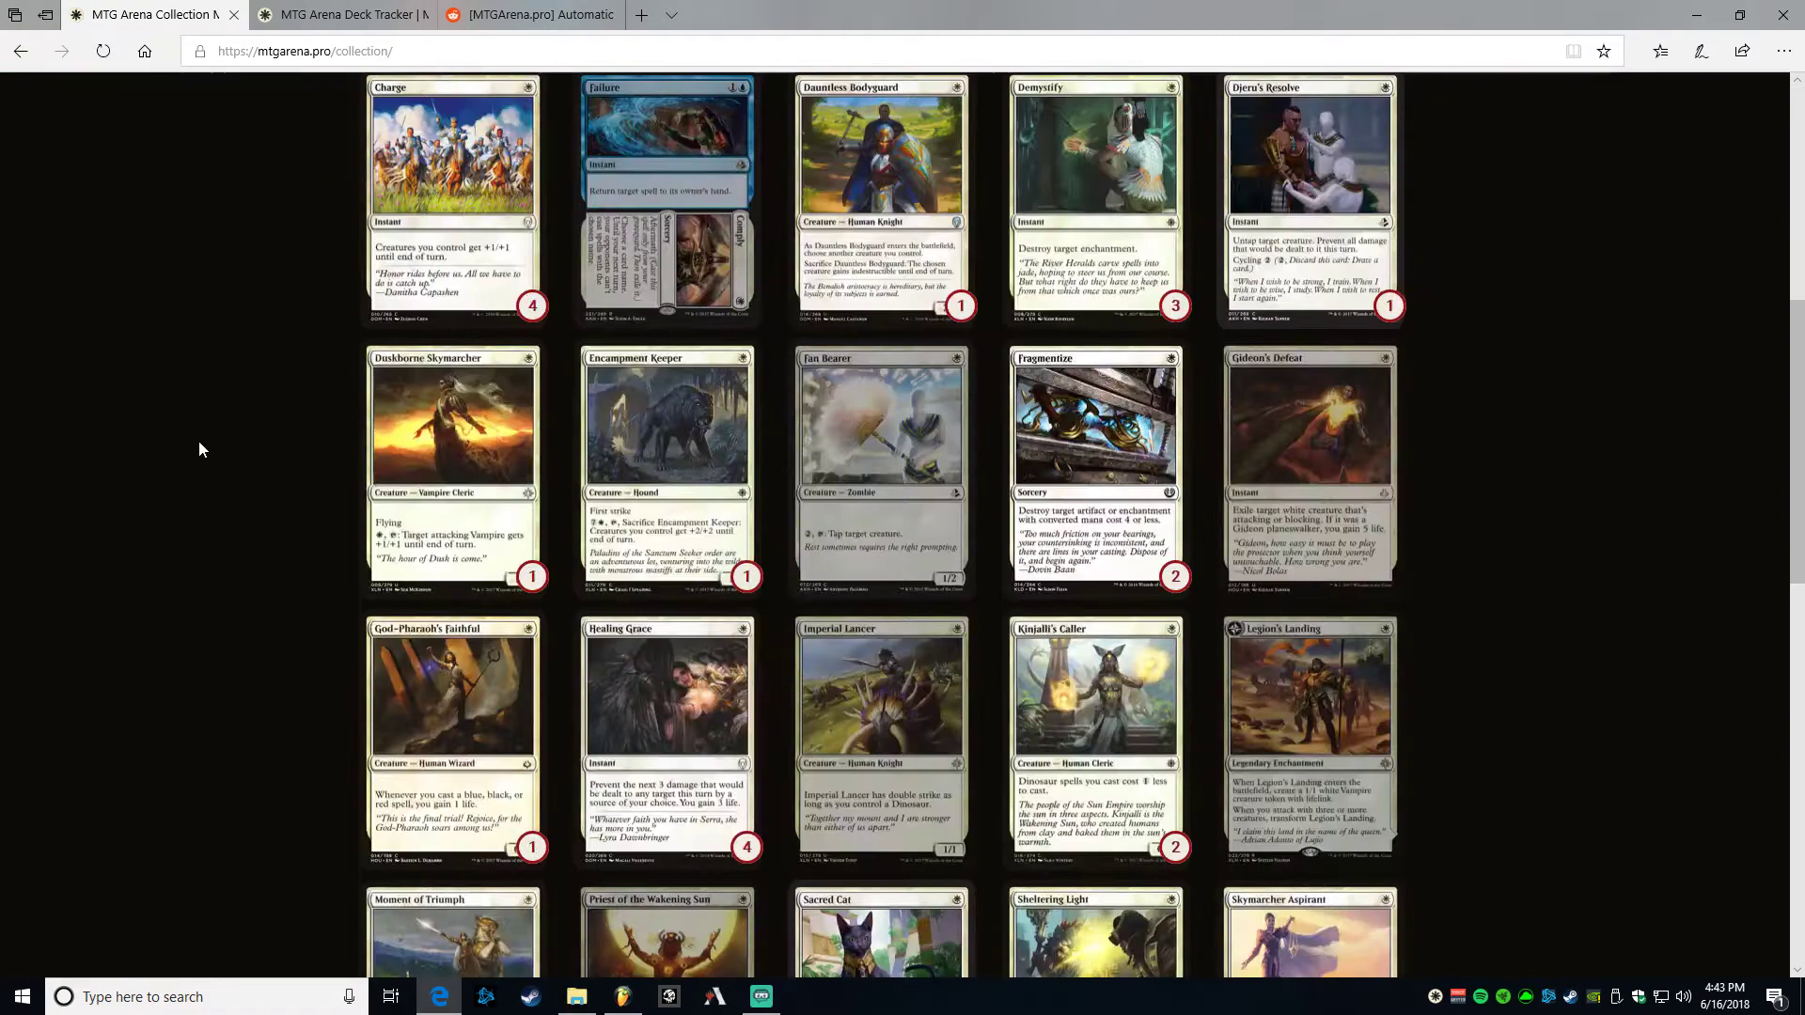
scroll(148, 442, up, 10)
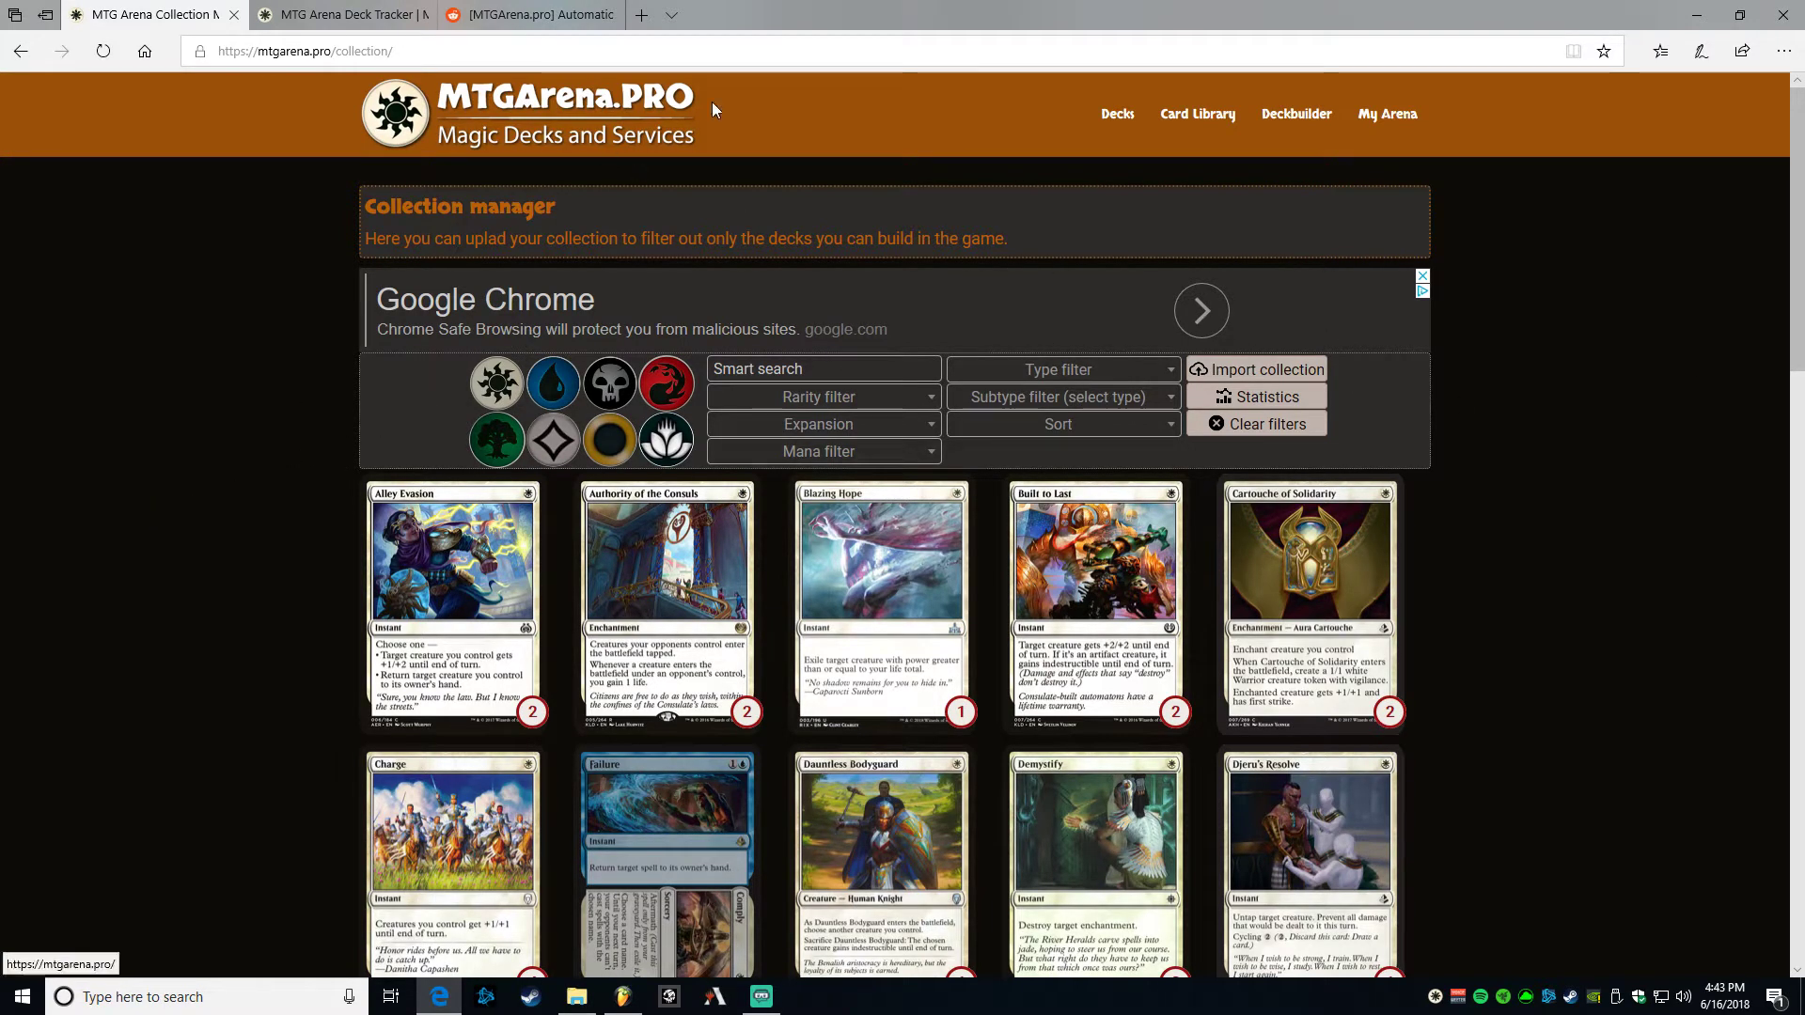
click(343, 15)
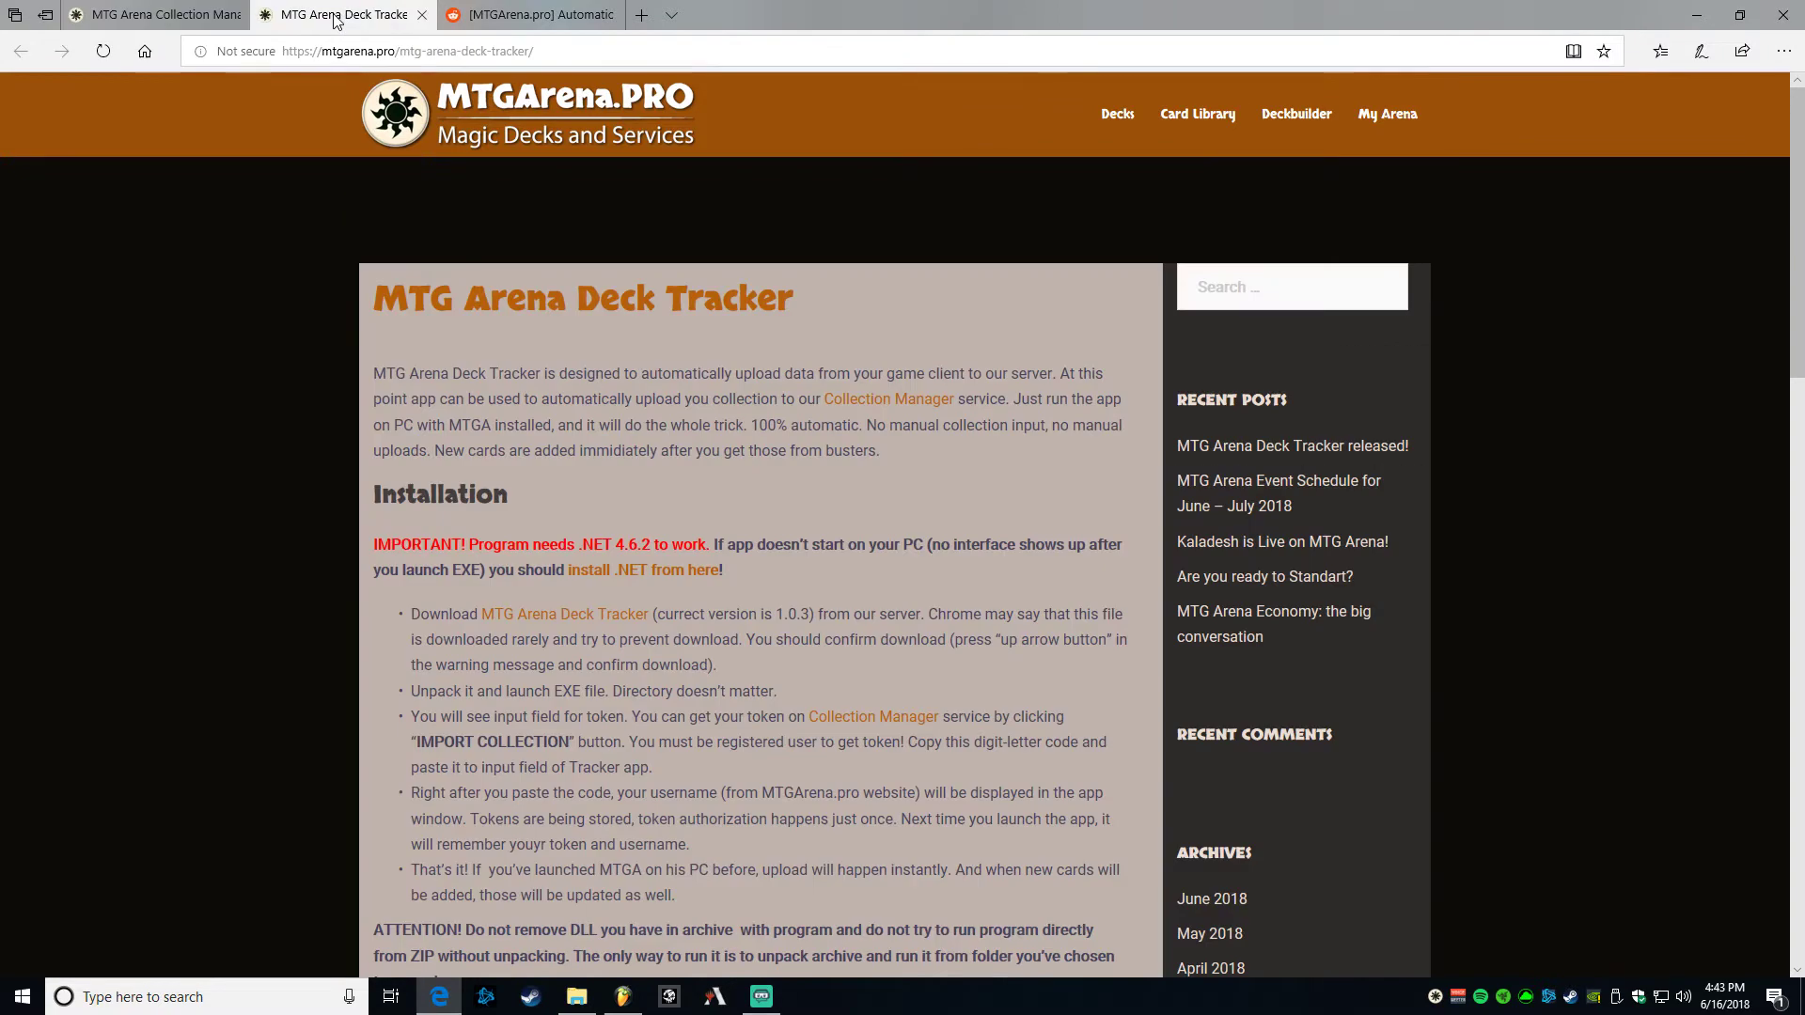
click(98, 13)
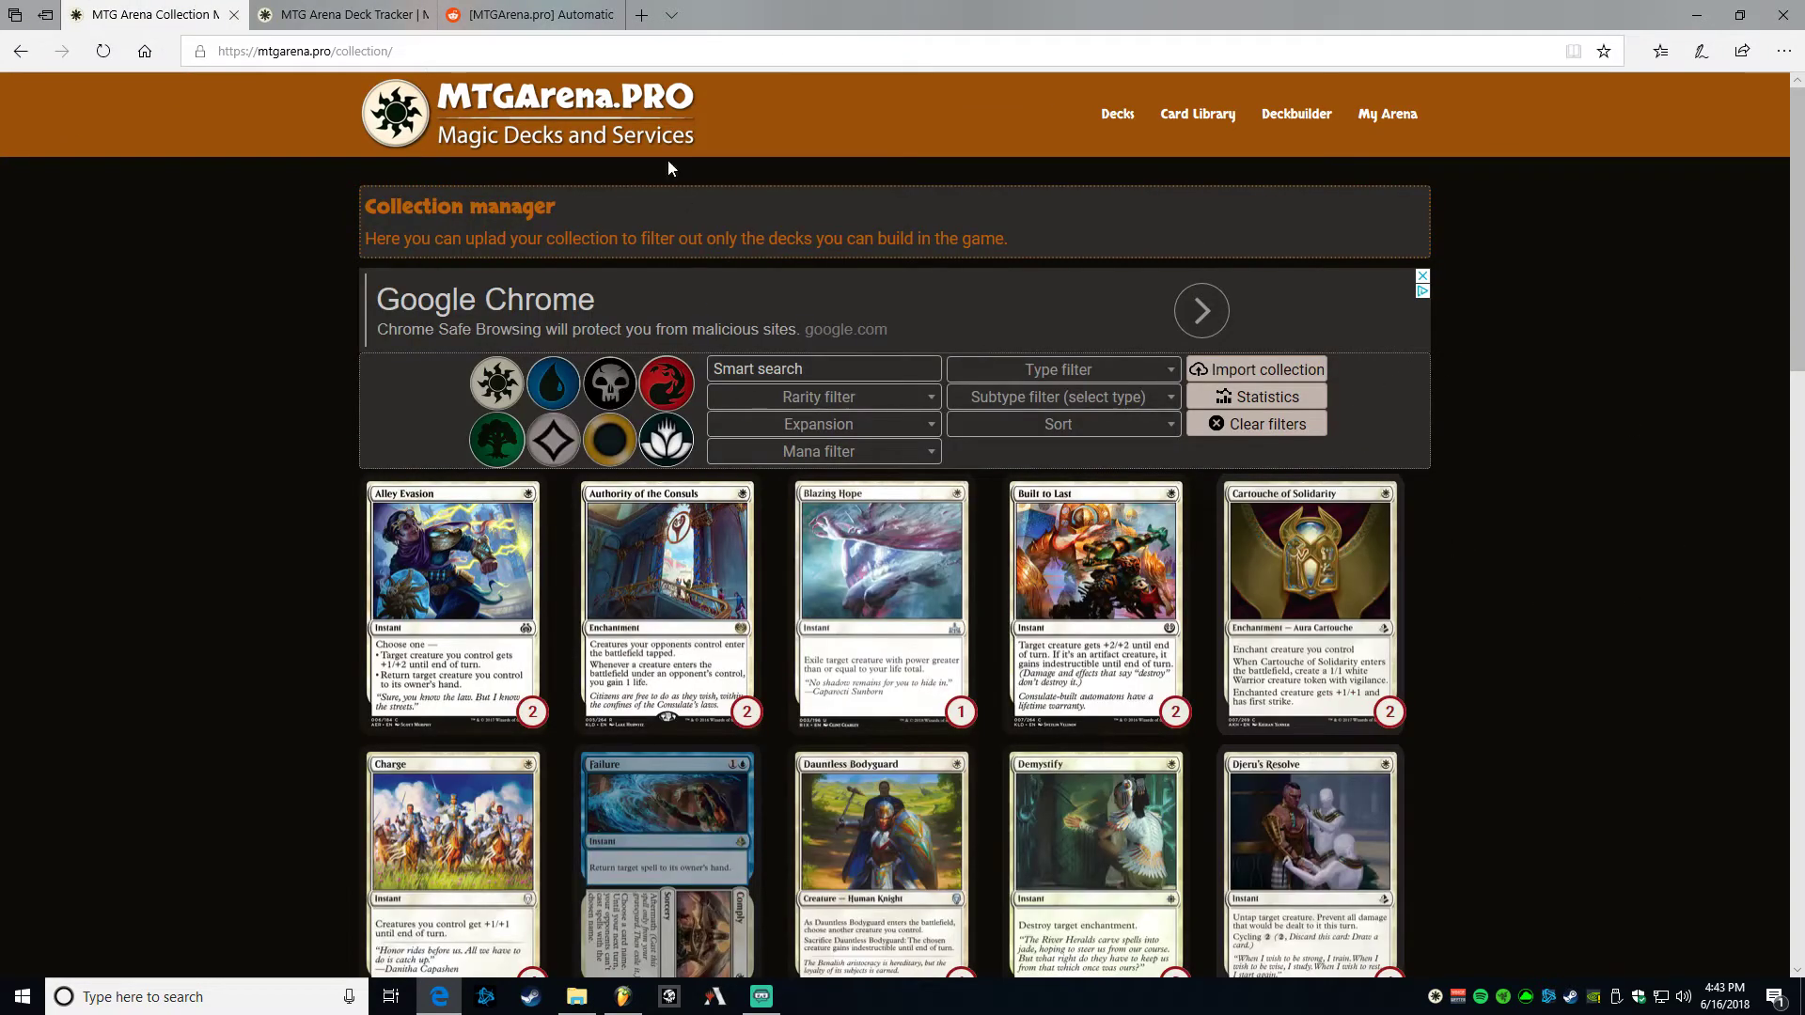
- Review the MTG Arena deck lists in a background tab, then close it
middle_click(1117, 116)
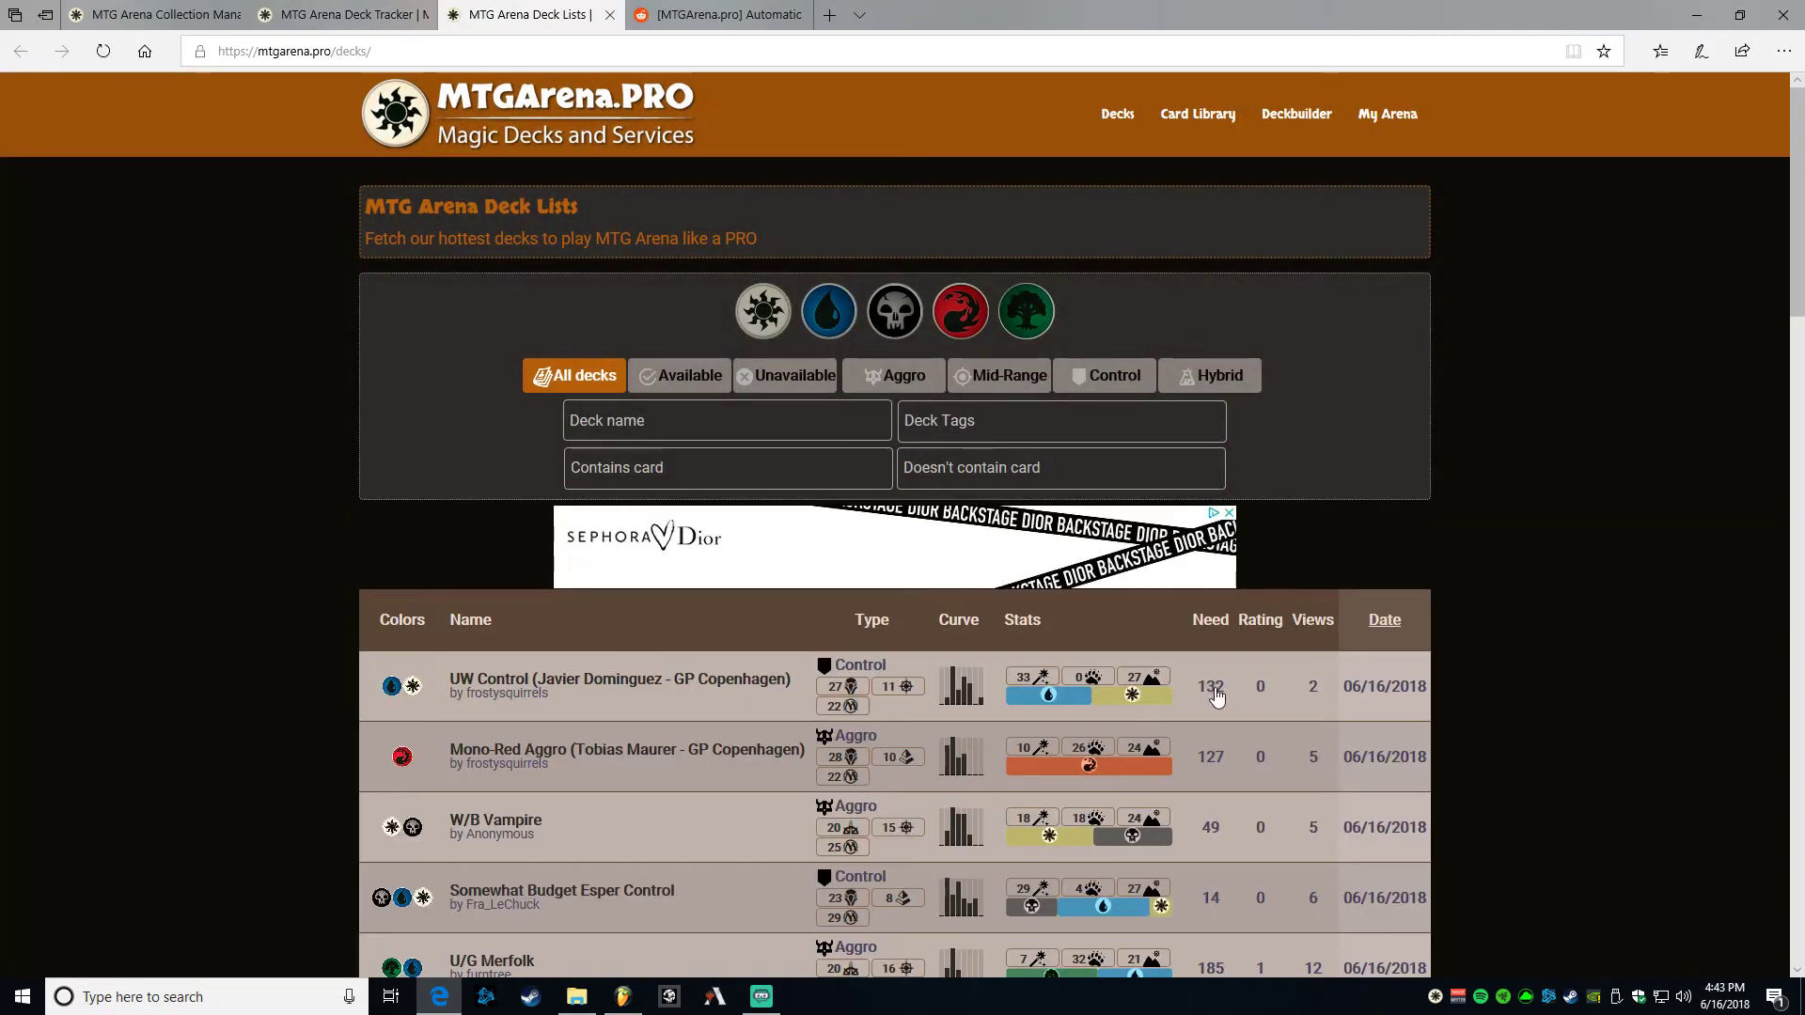
scroll(1214, 691, down, 5)
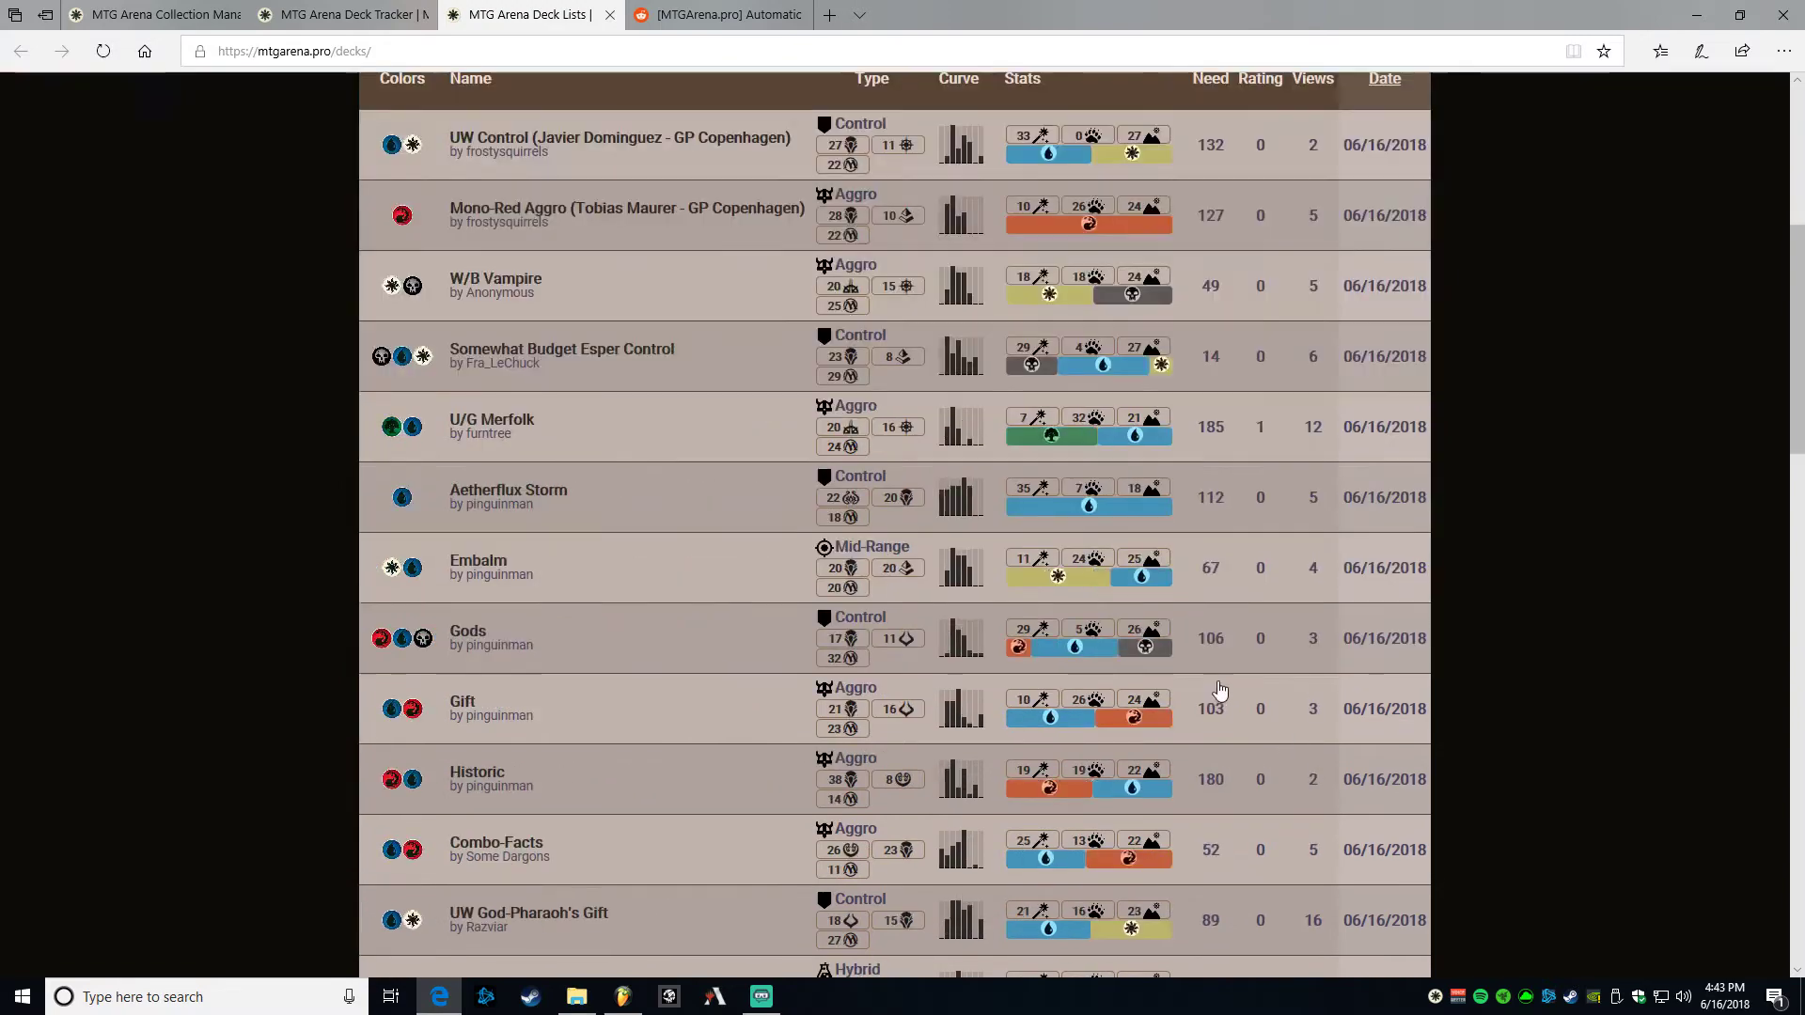
scroll(1214, 691, down, 7)
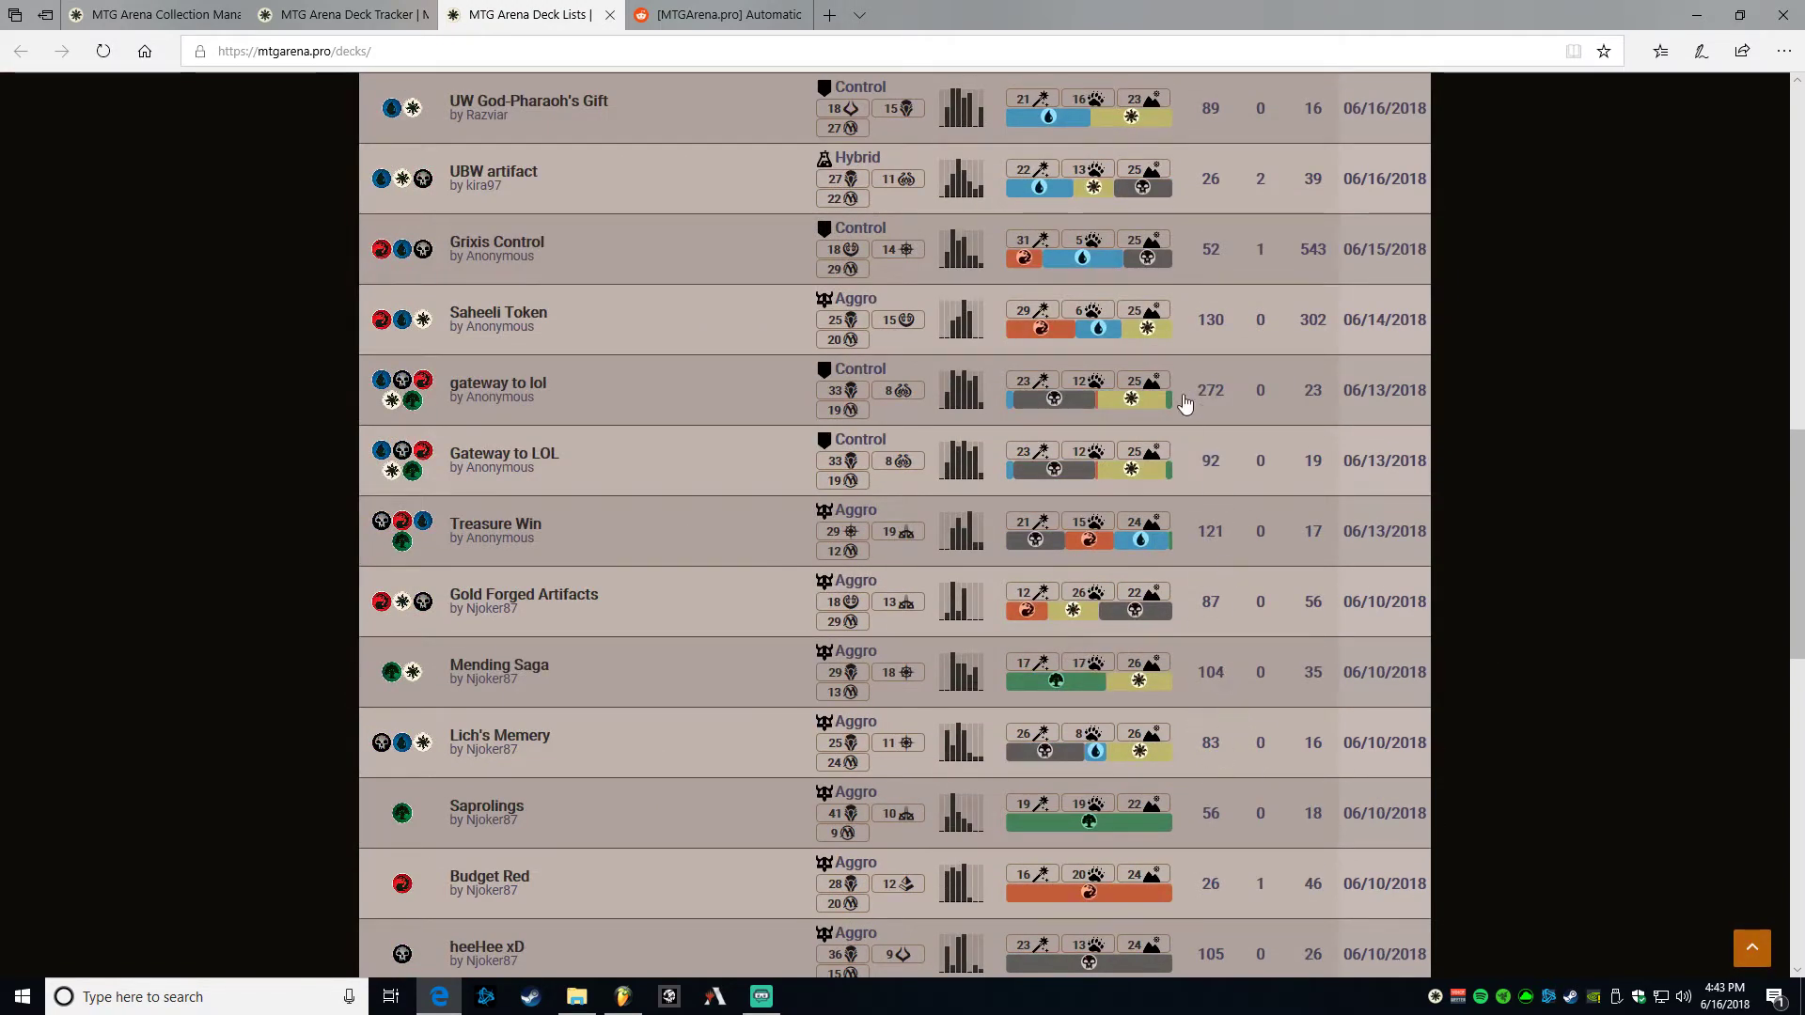
scroll(1181, 405, up, 10)
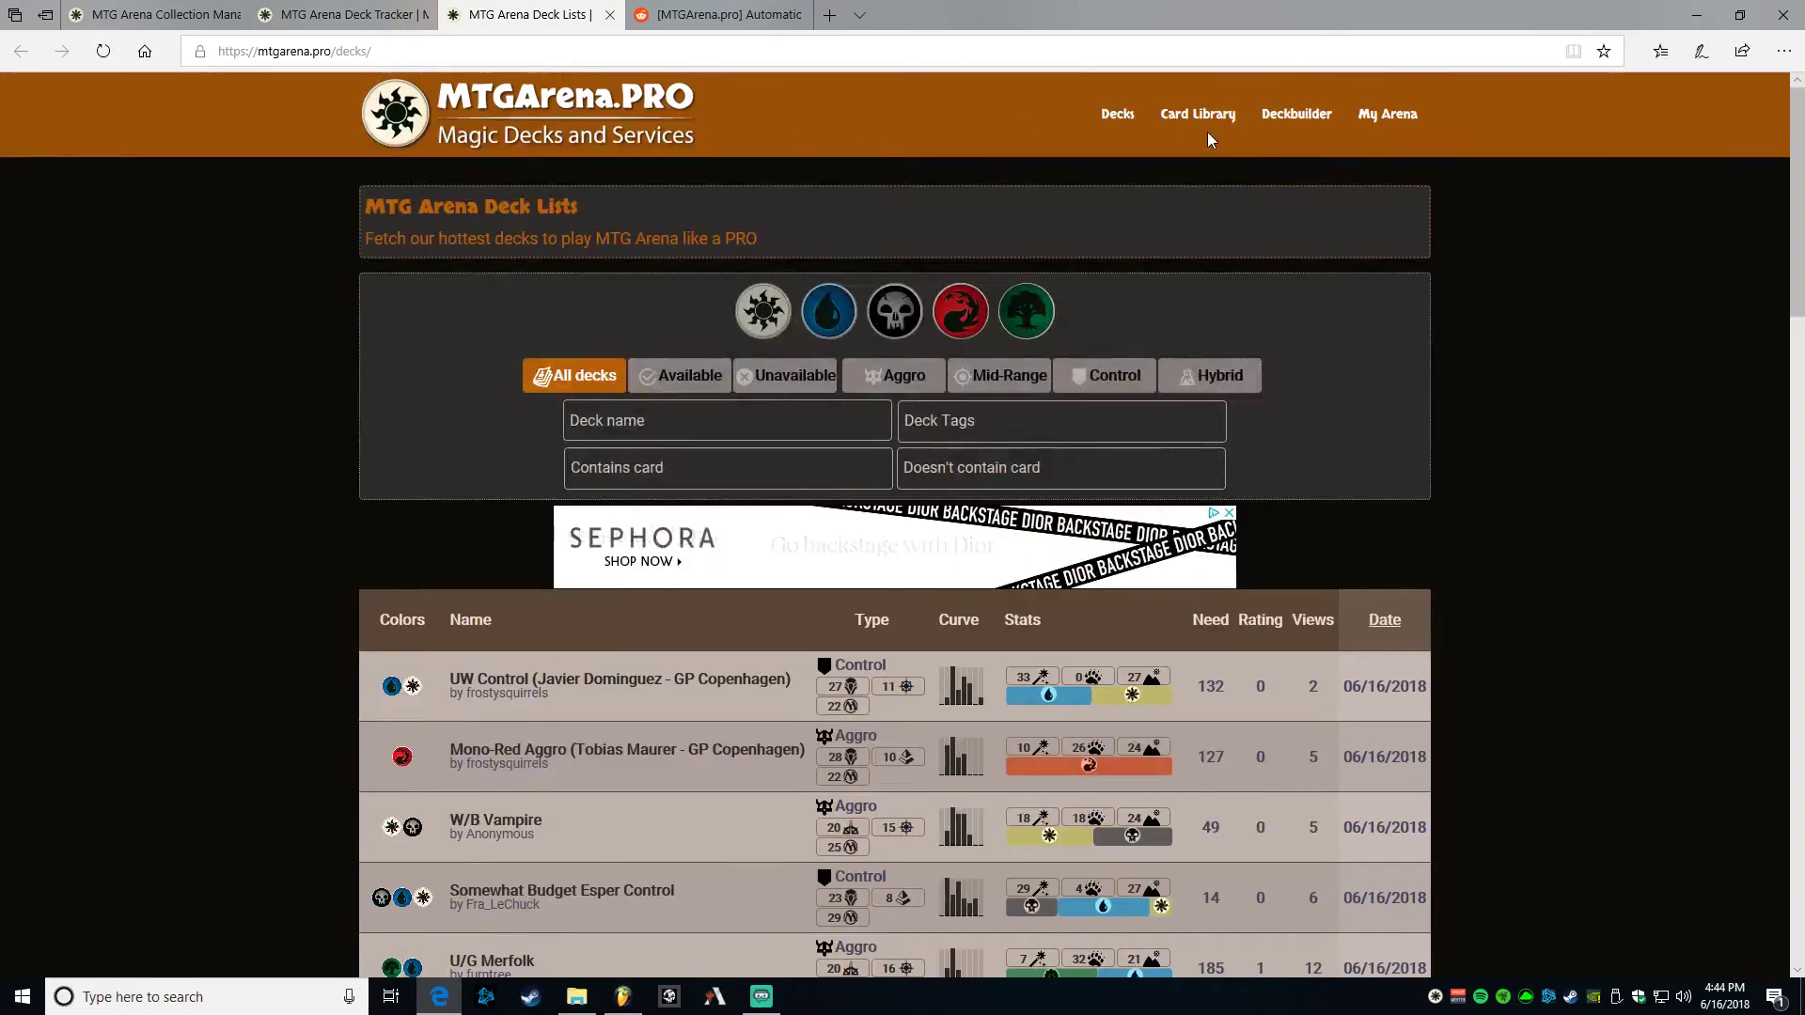
click(611, 18)
click(155, 14)
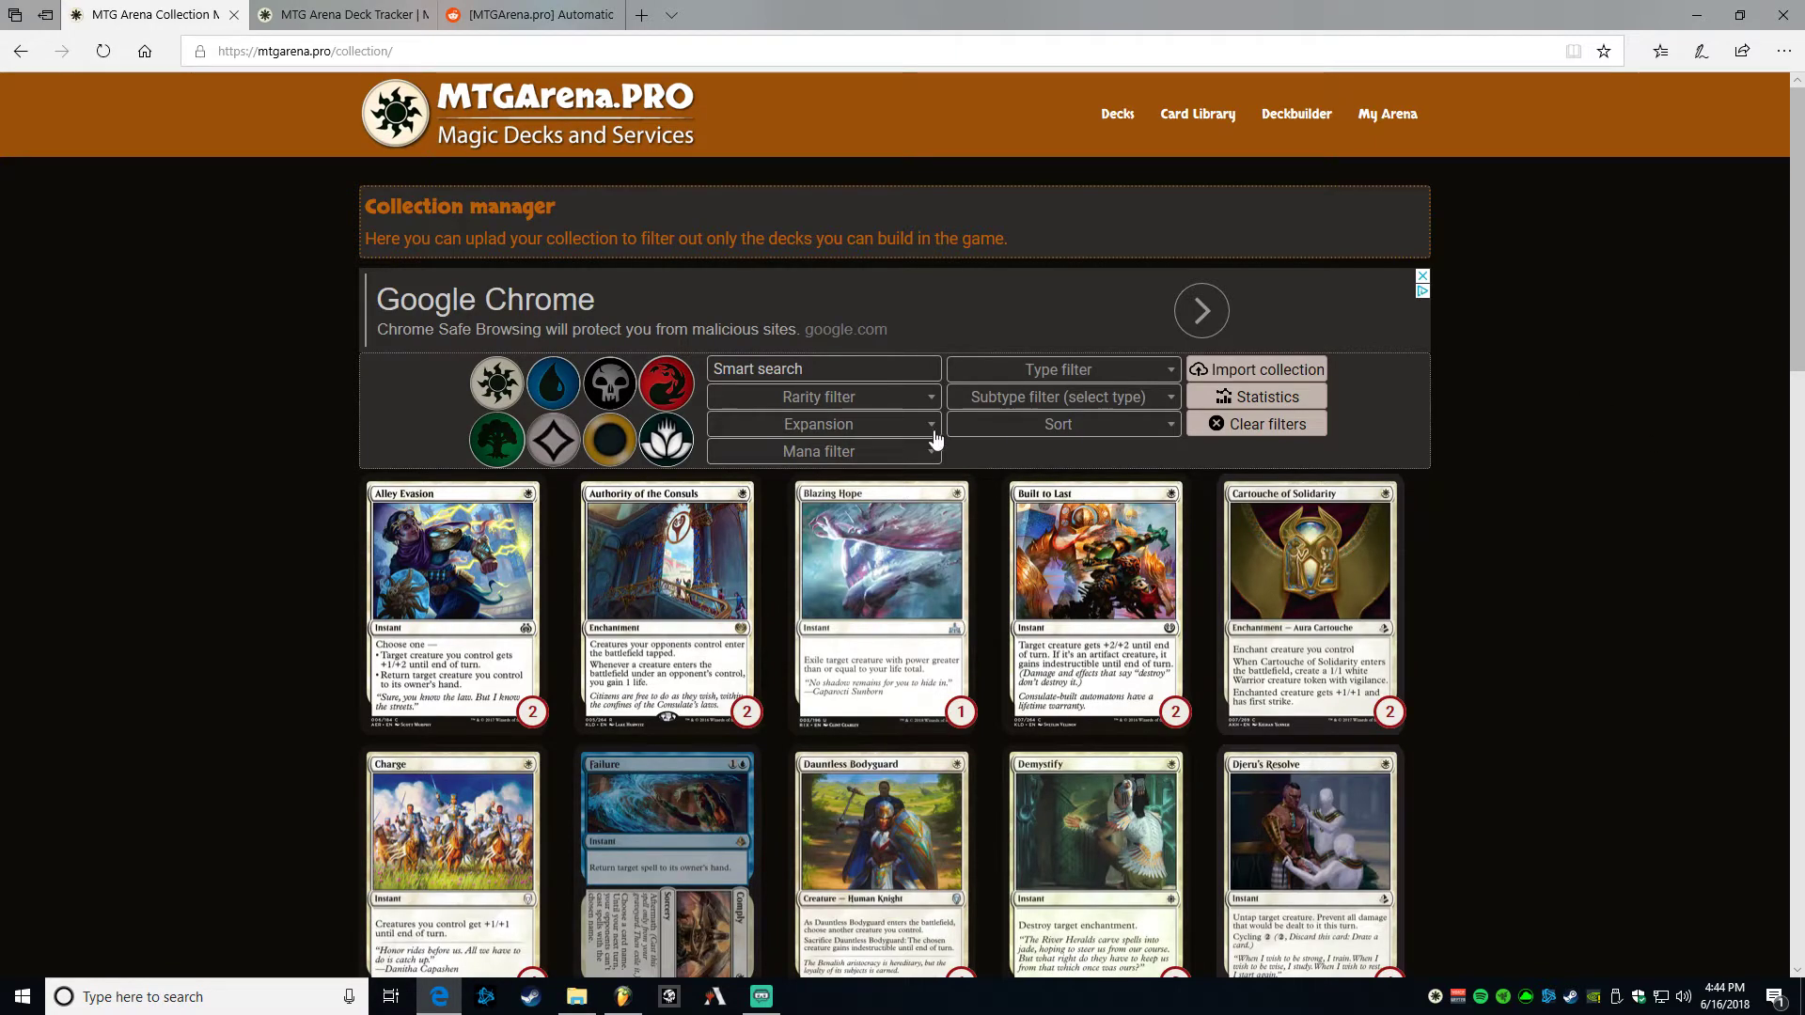
- Browse the collection's expansion filter list twice without choosing a set
click(893, 428)
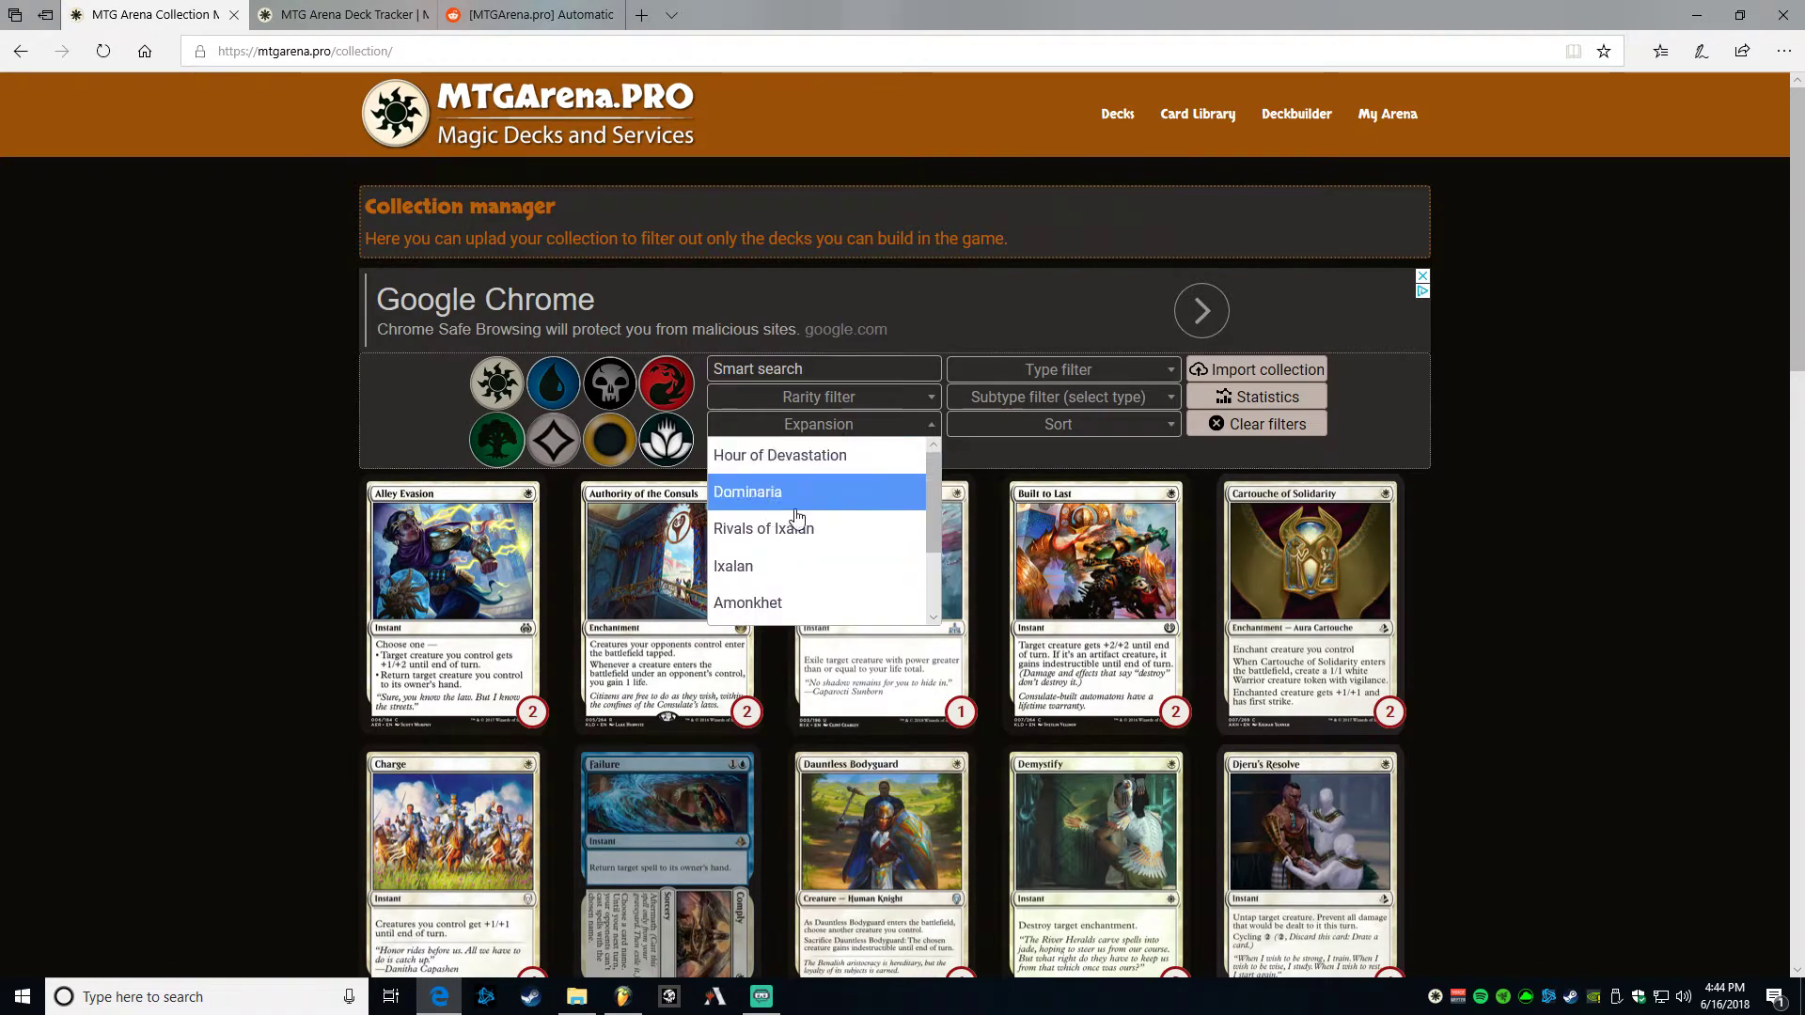
scroll(792, 508, down, 6)
scroll(788, 436, up, 5)
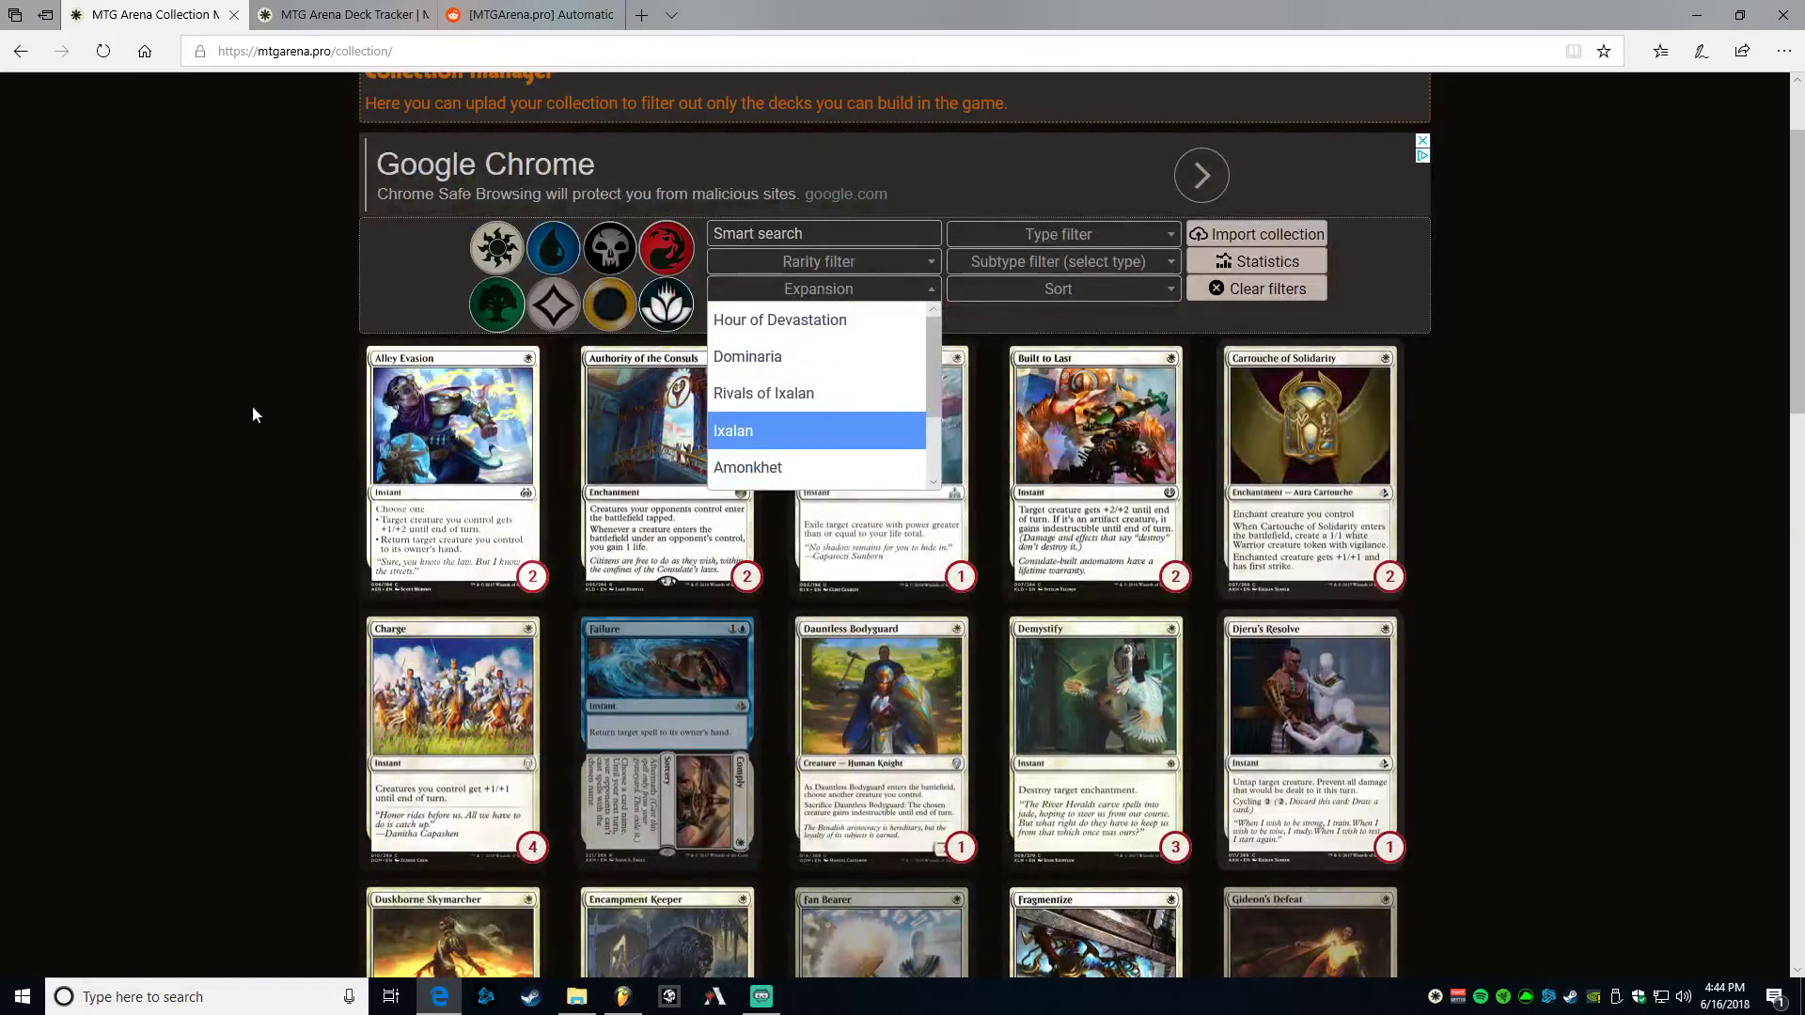
click(227, 355)
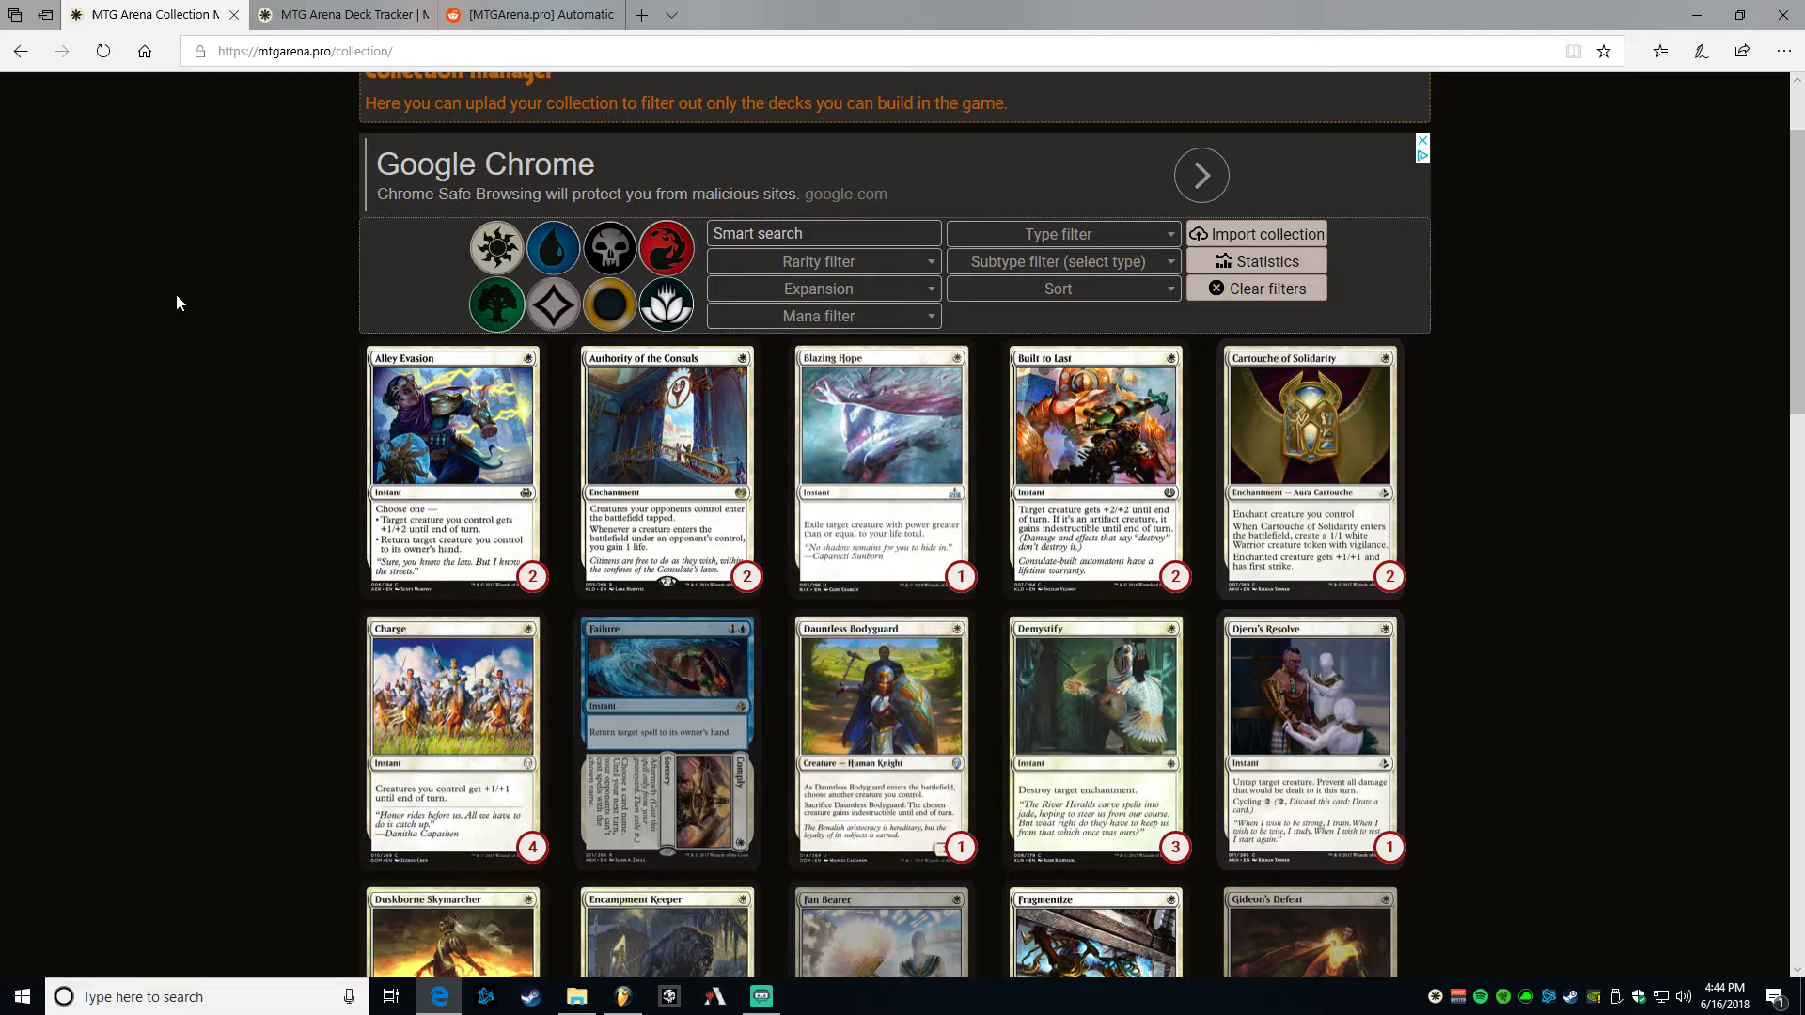
click(877, 295)
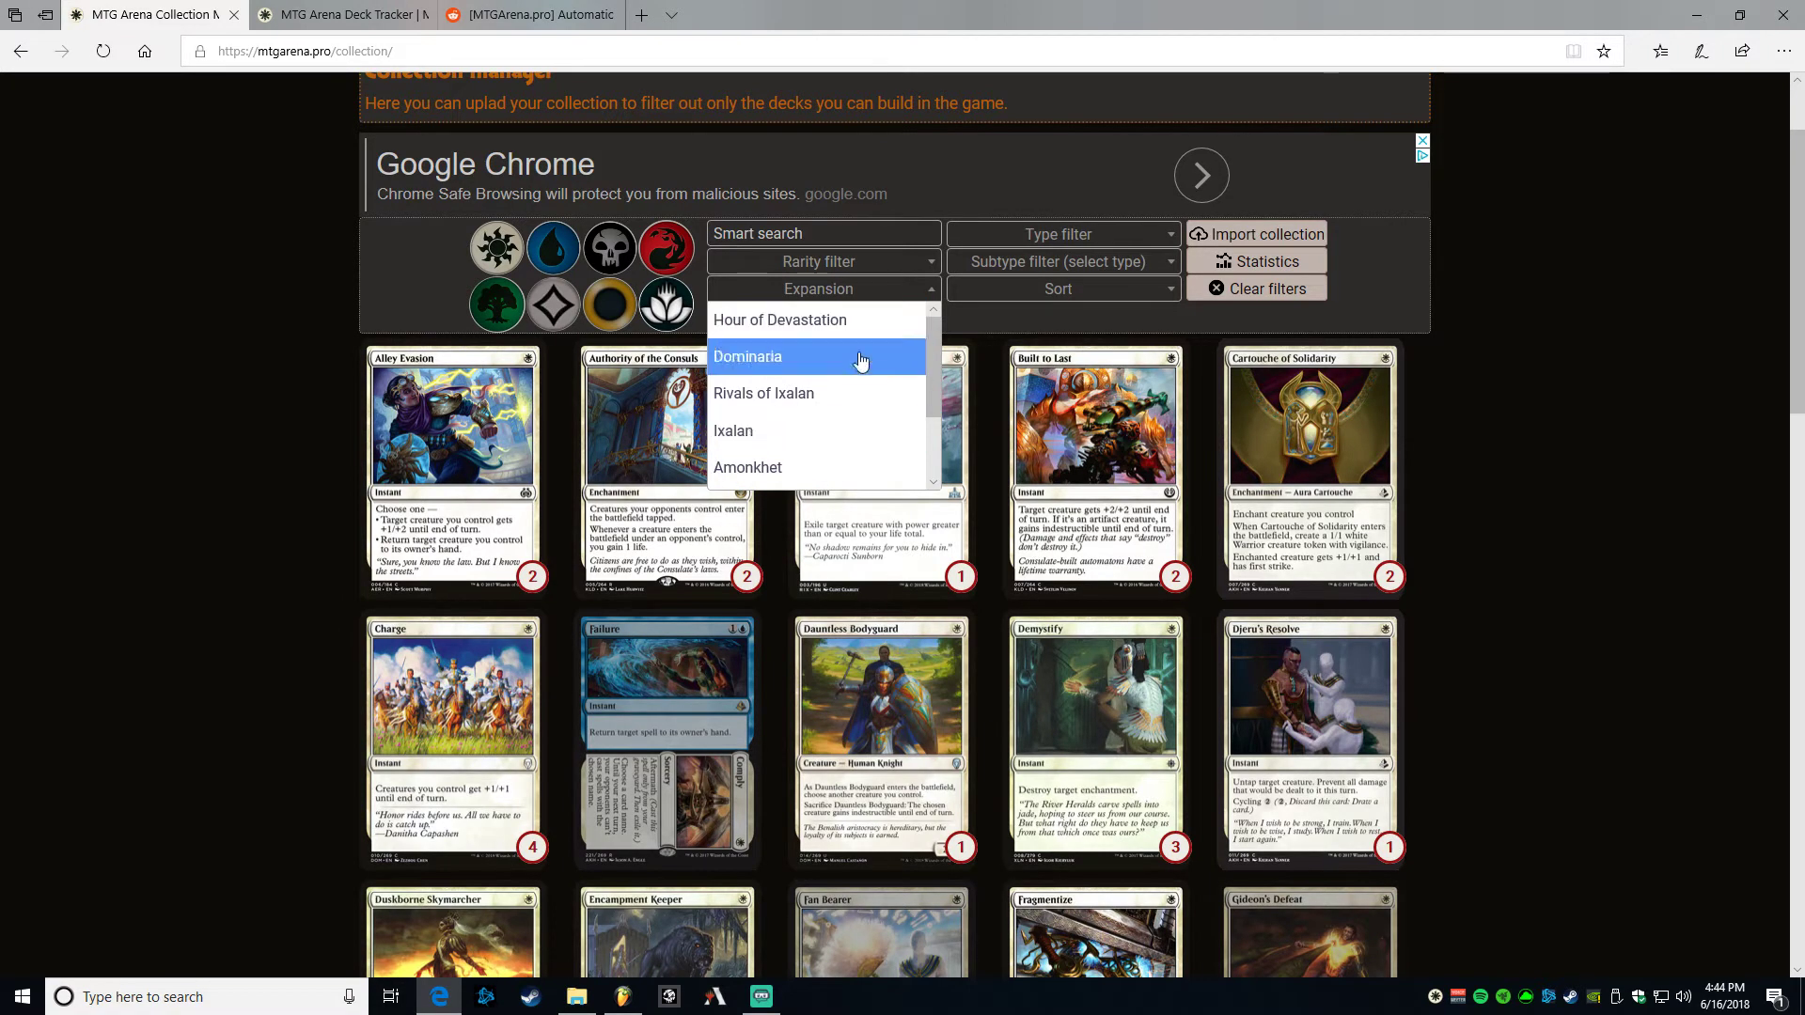
click(289, 376)
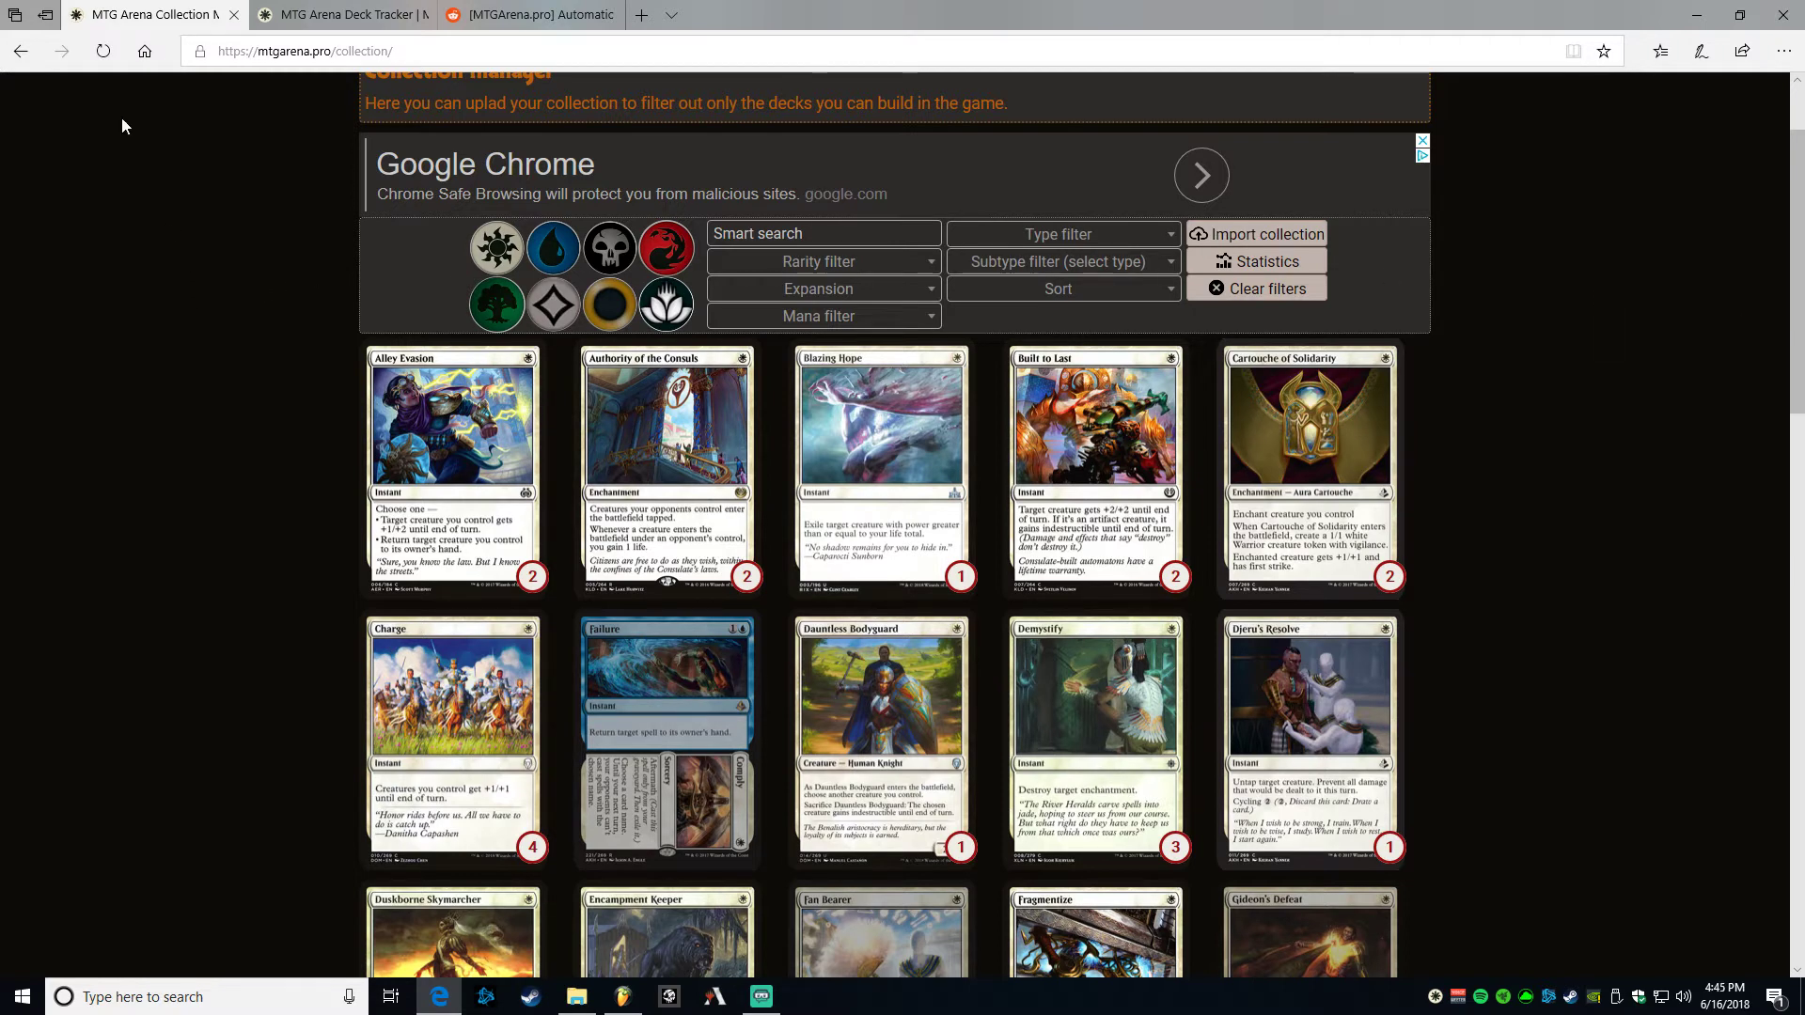
- Recheck the Reddit announcement, then load the MTGArena.PRO home page
click(528, 23)
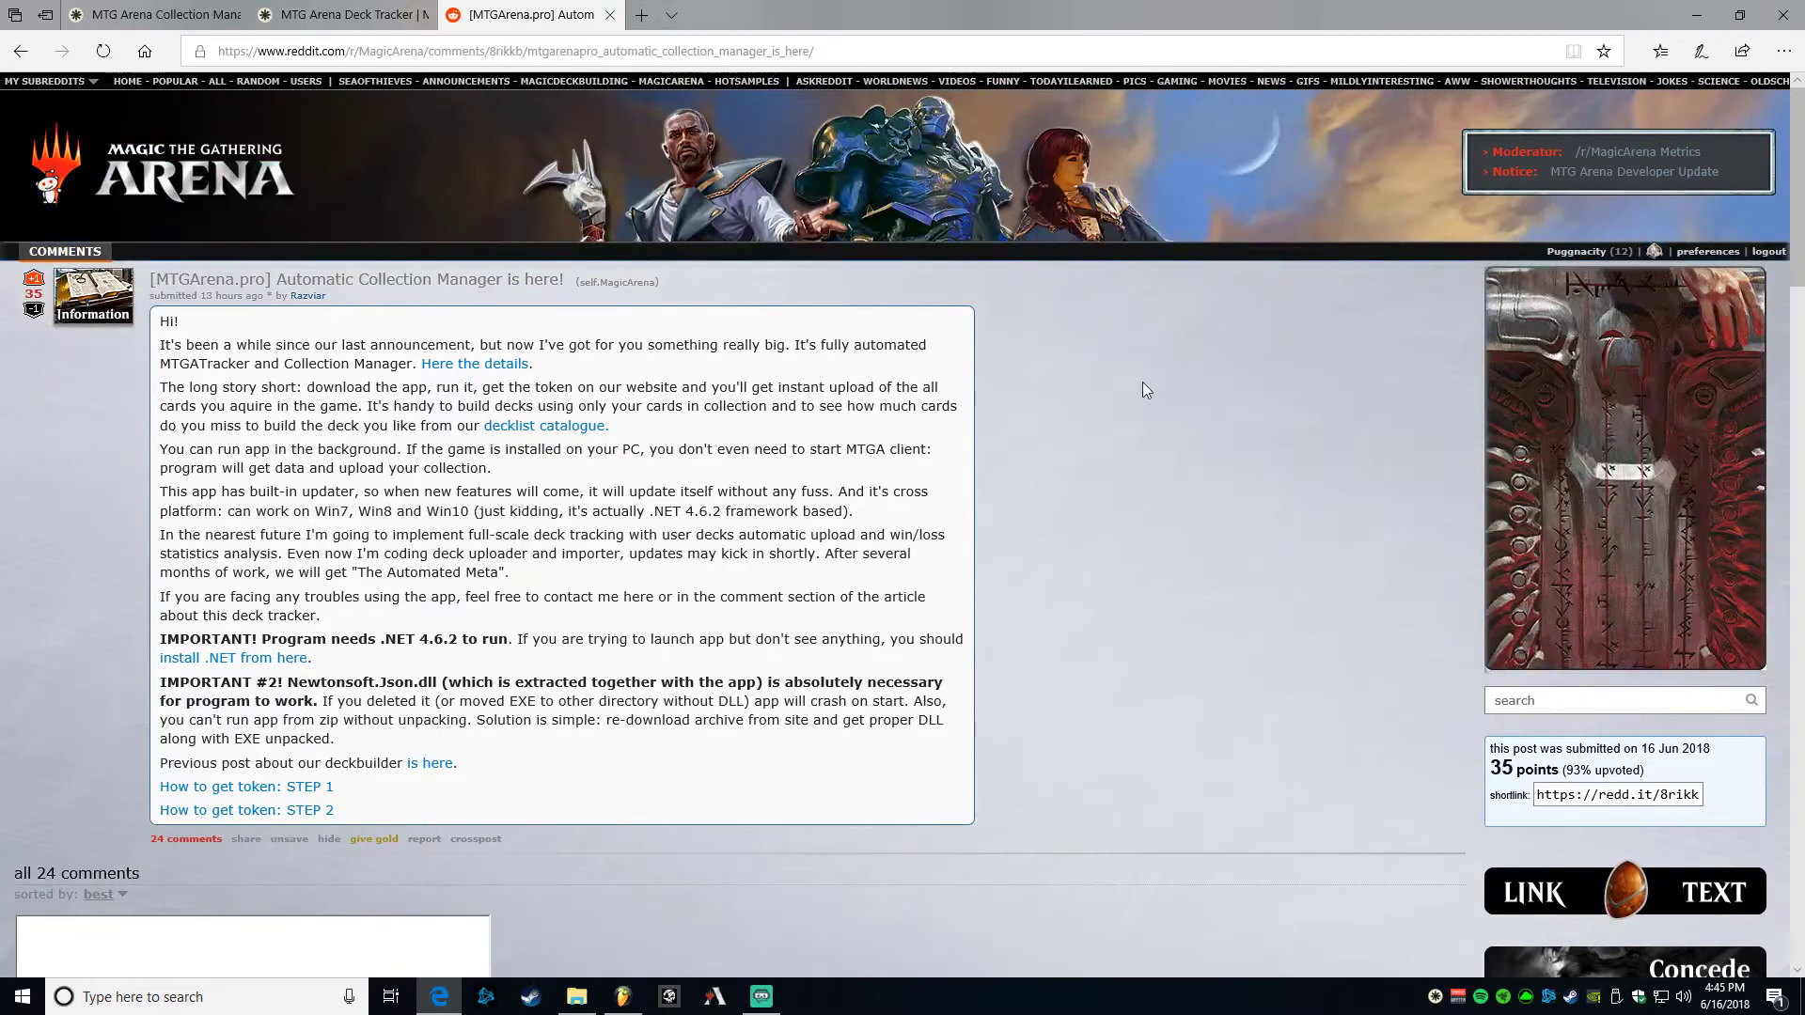
click(127, 11)
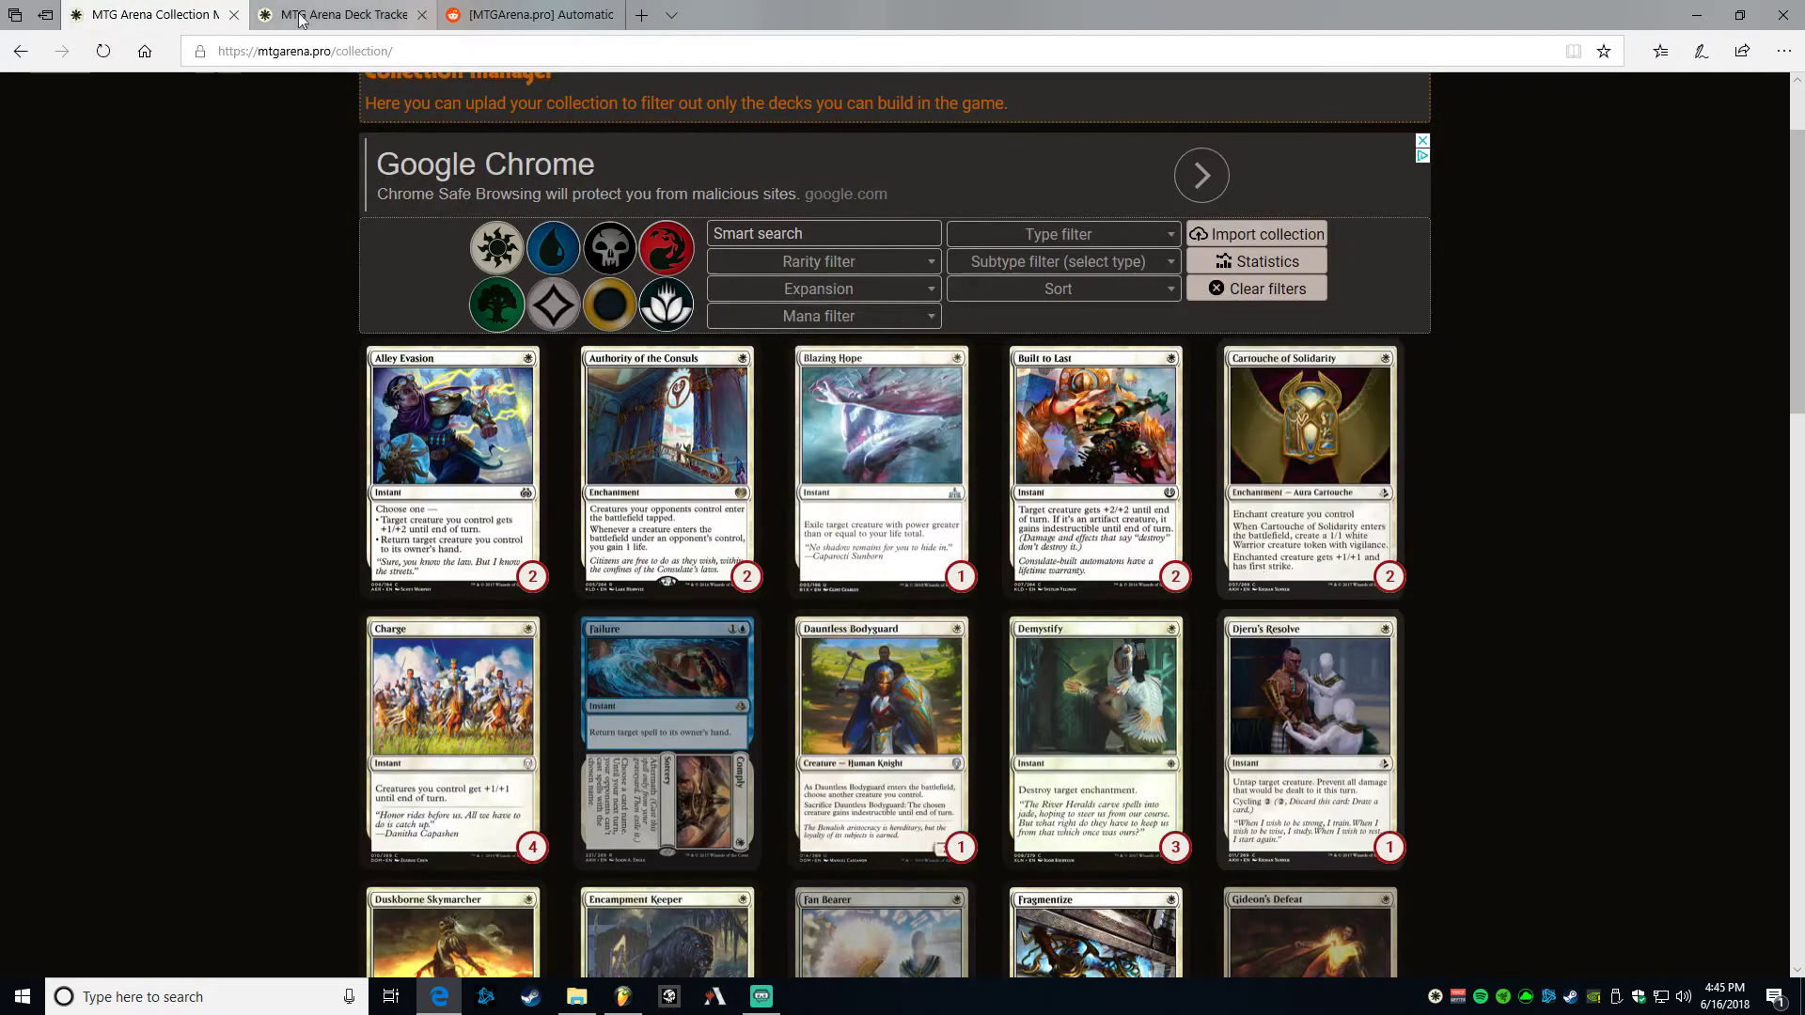
scroll(282, 365, up, 2)
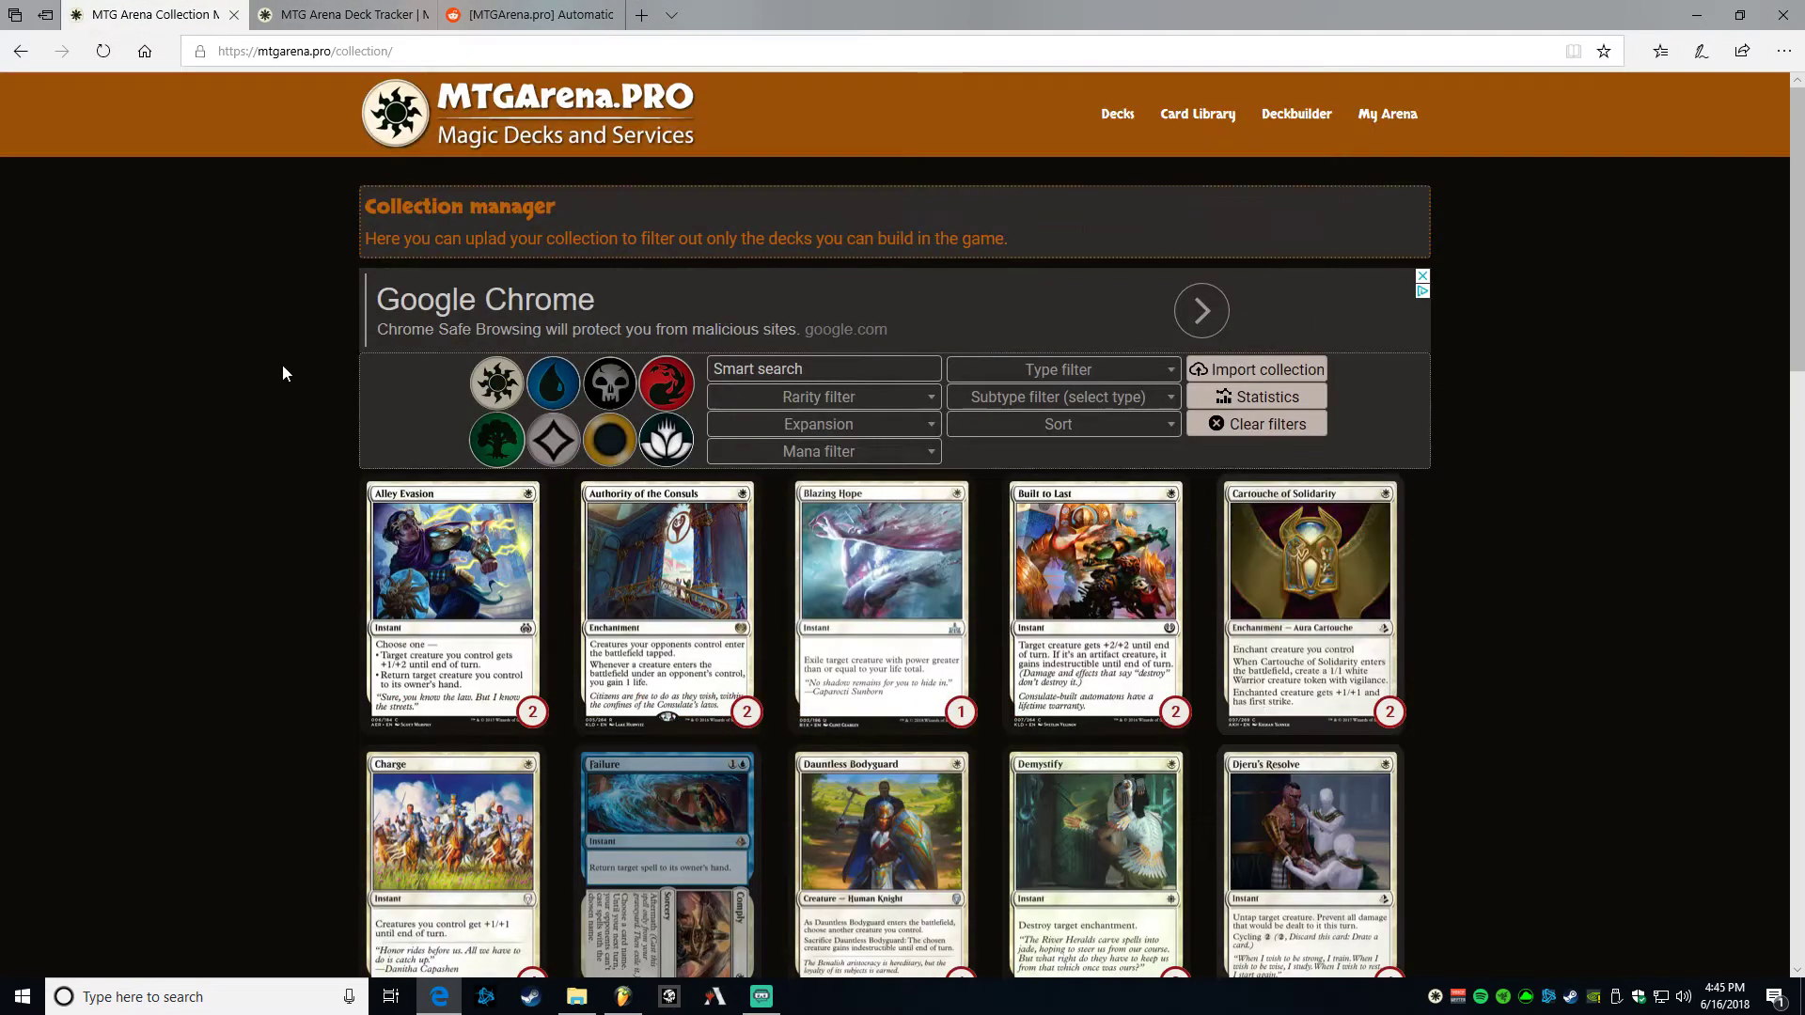
click(491, 114)
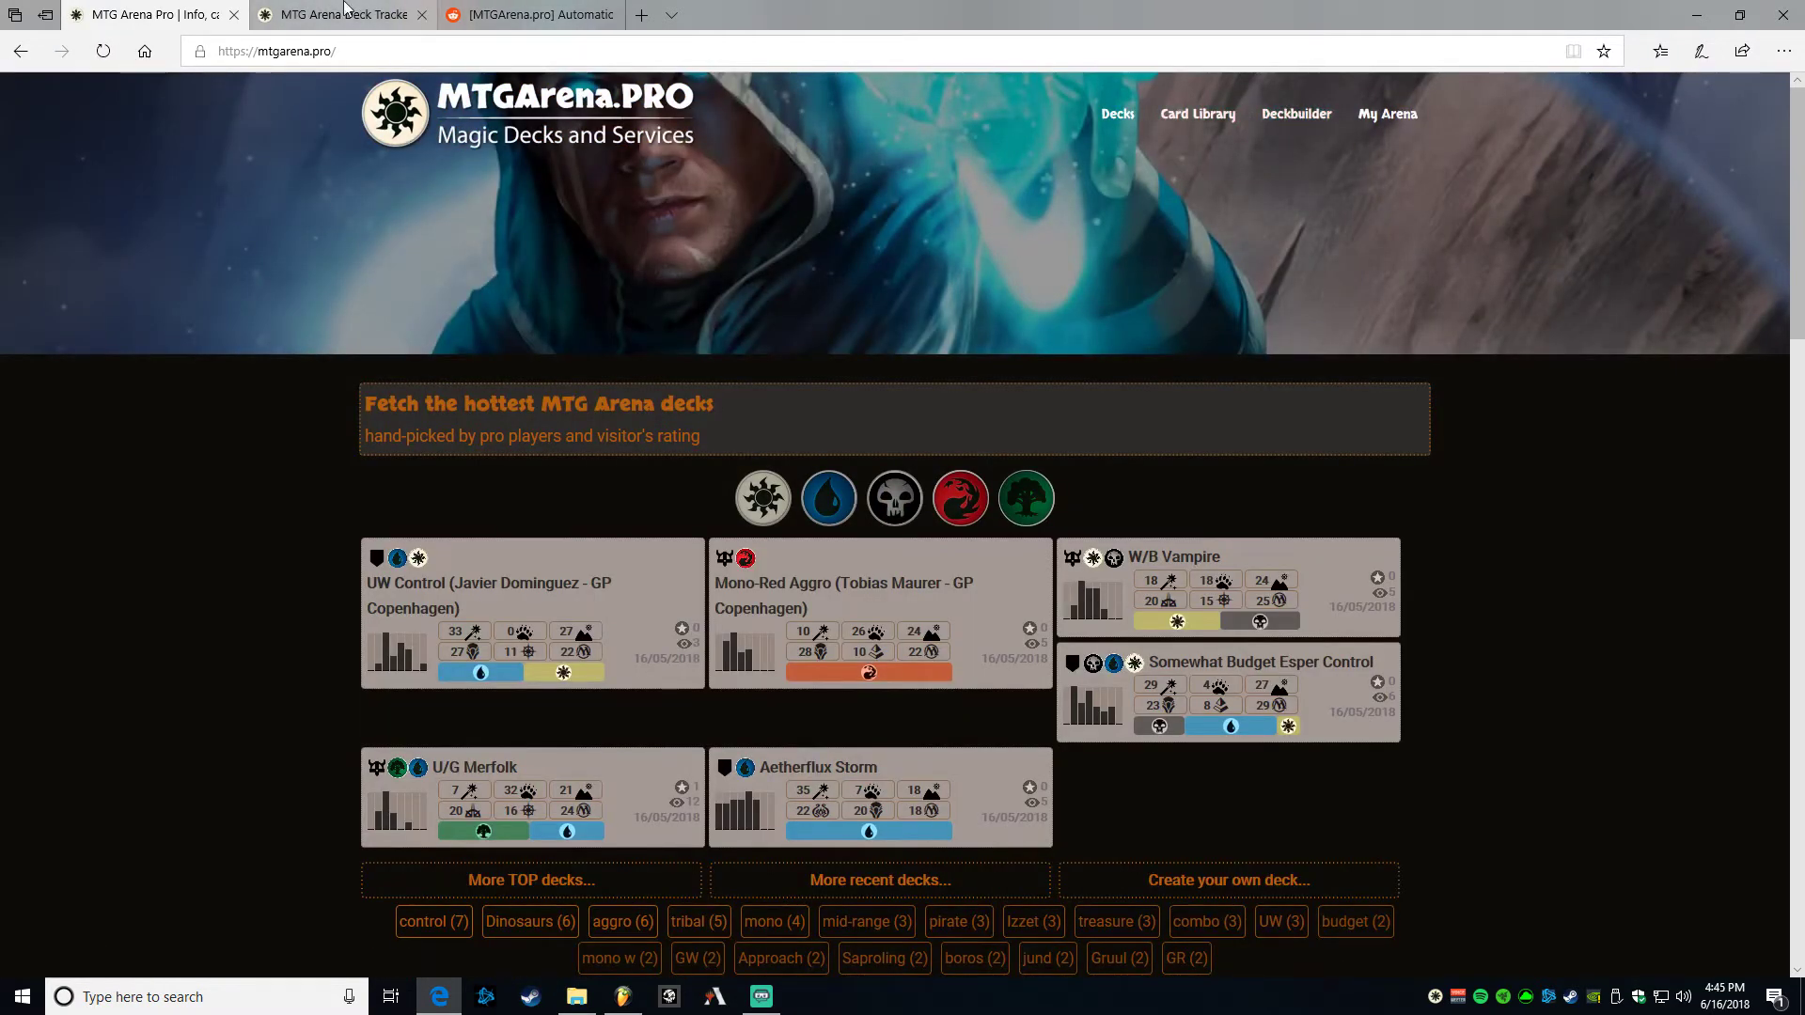
- Open the MTG Arena Deck Tracker page, start the MTGATracker.zip download and dismiss its prompt
click(348, 13)
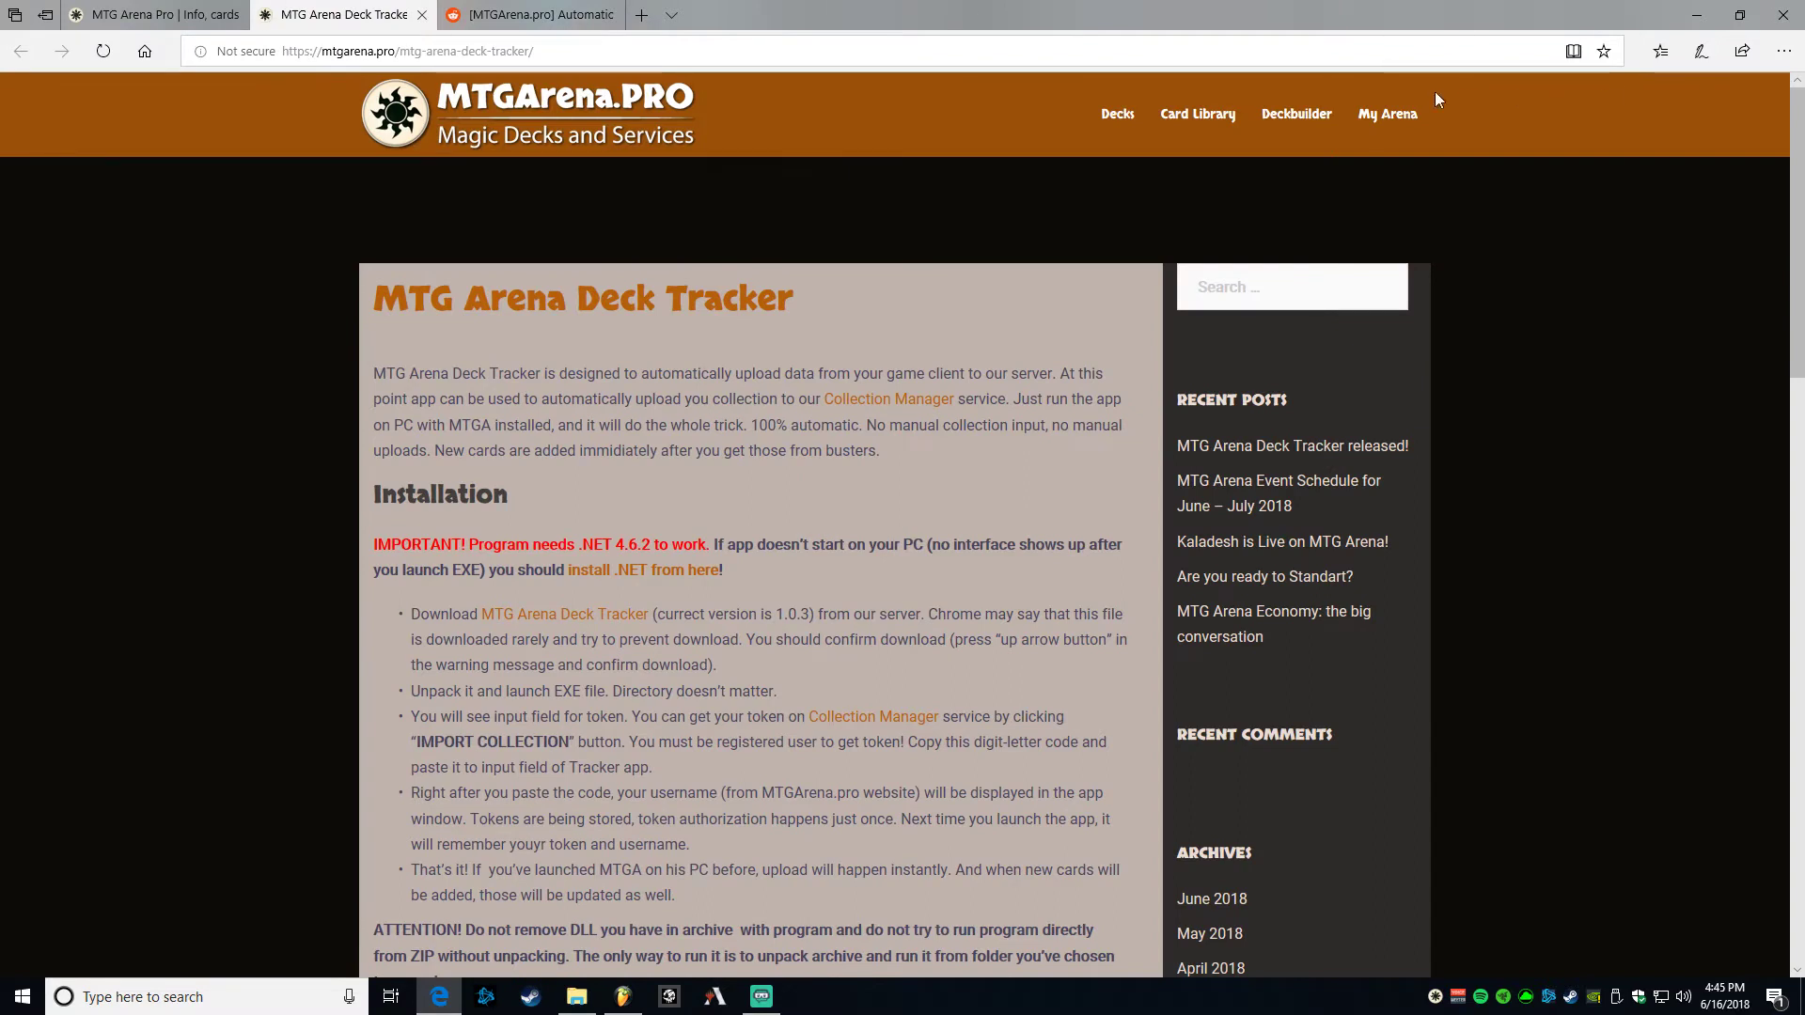
mouse_move(1388, 115)
scroll(855, 466, down, 3)
scroll(803, 329, up, 3)
click(564, 617)
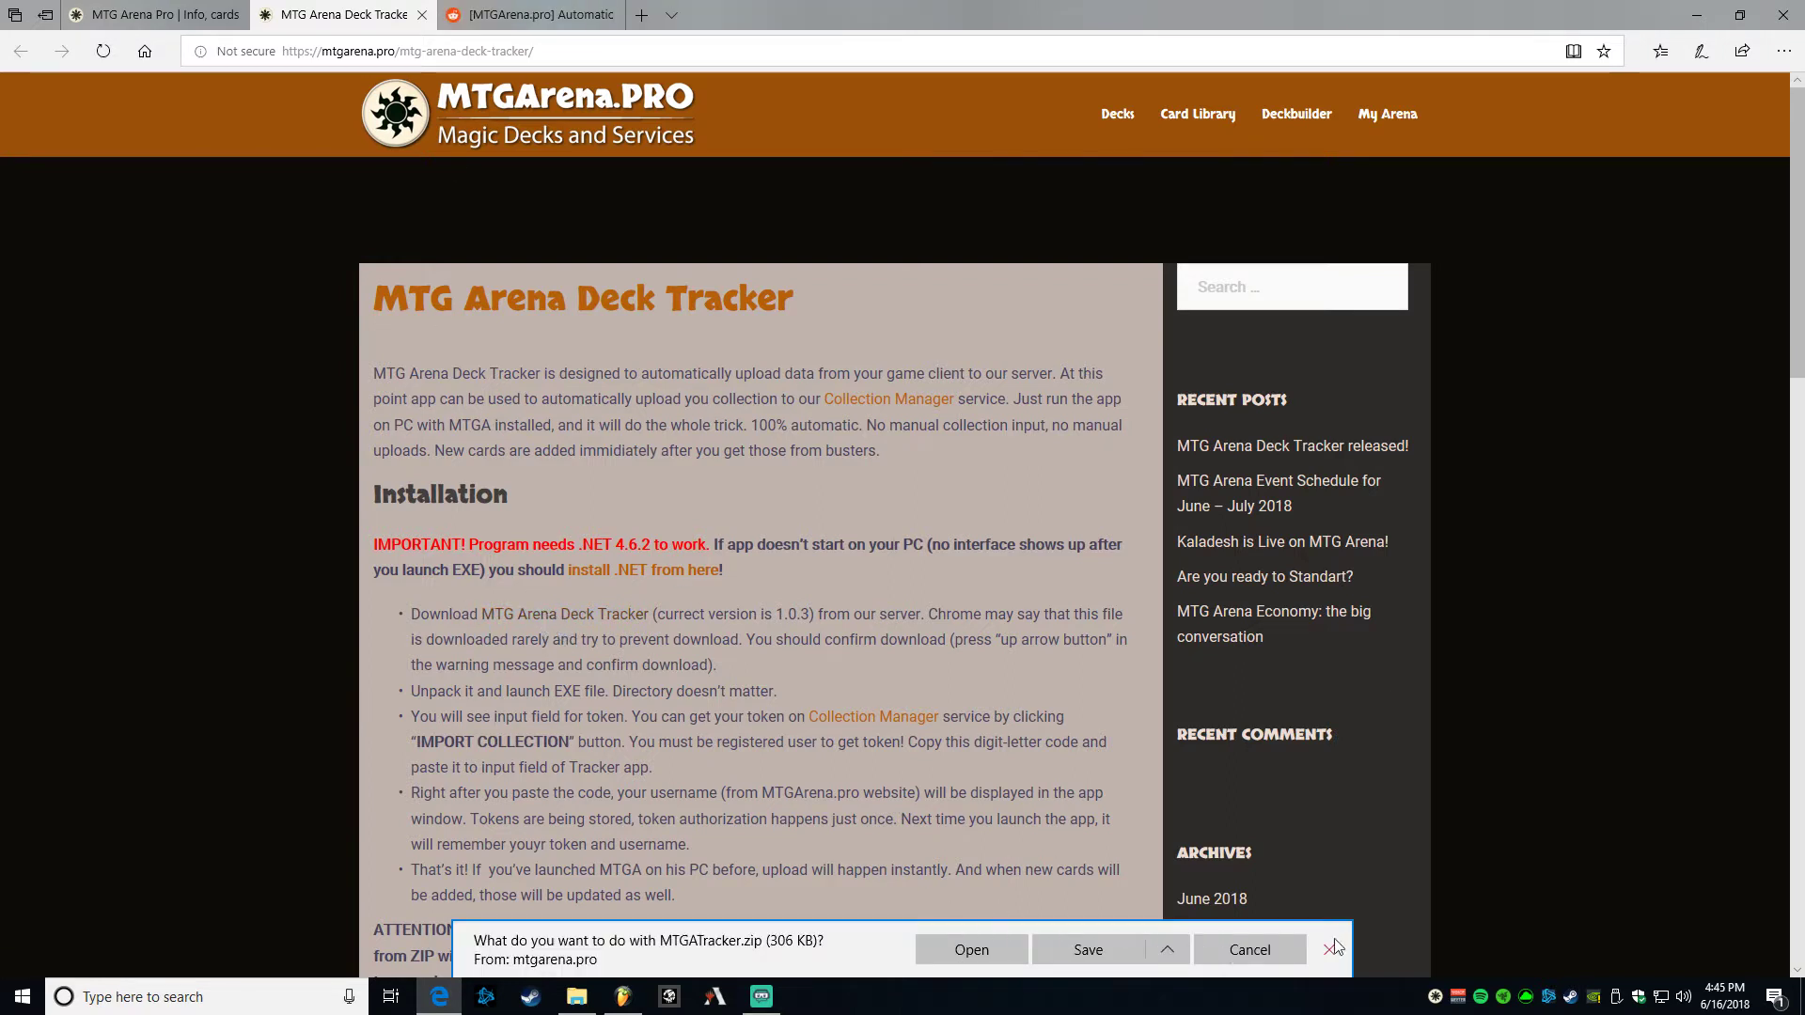
click(1330, 951)
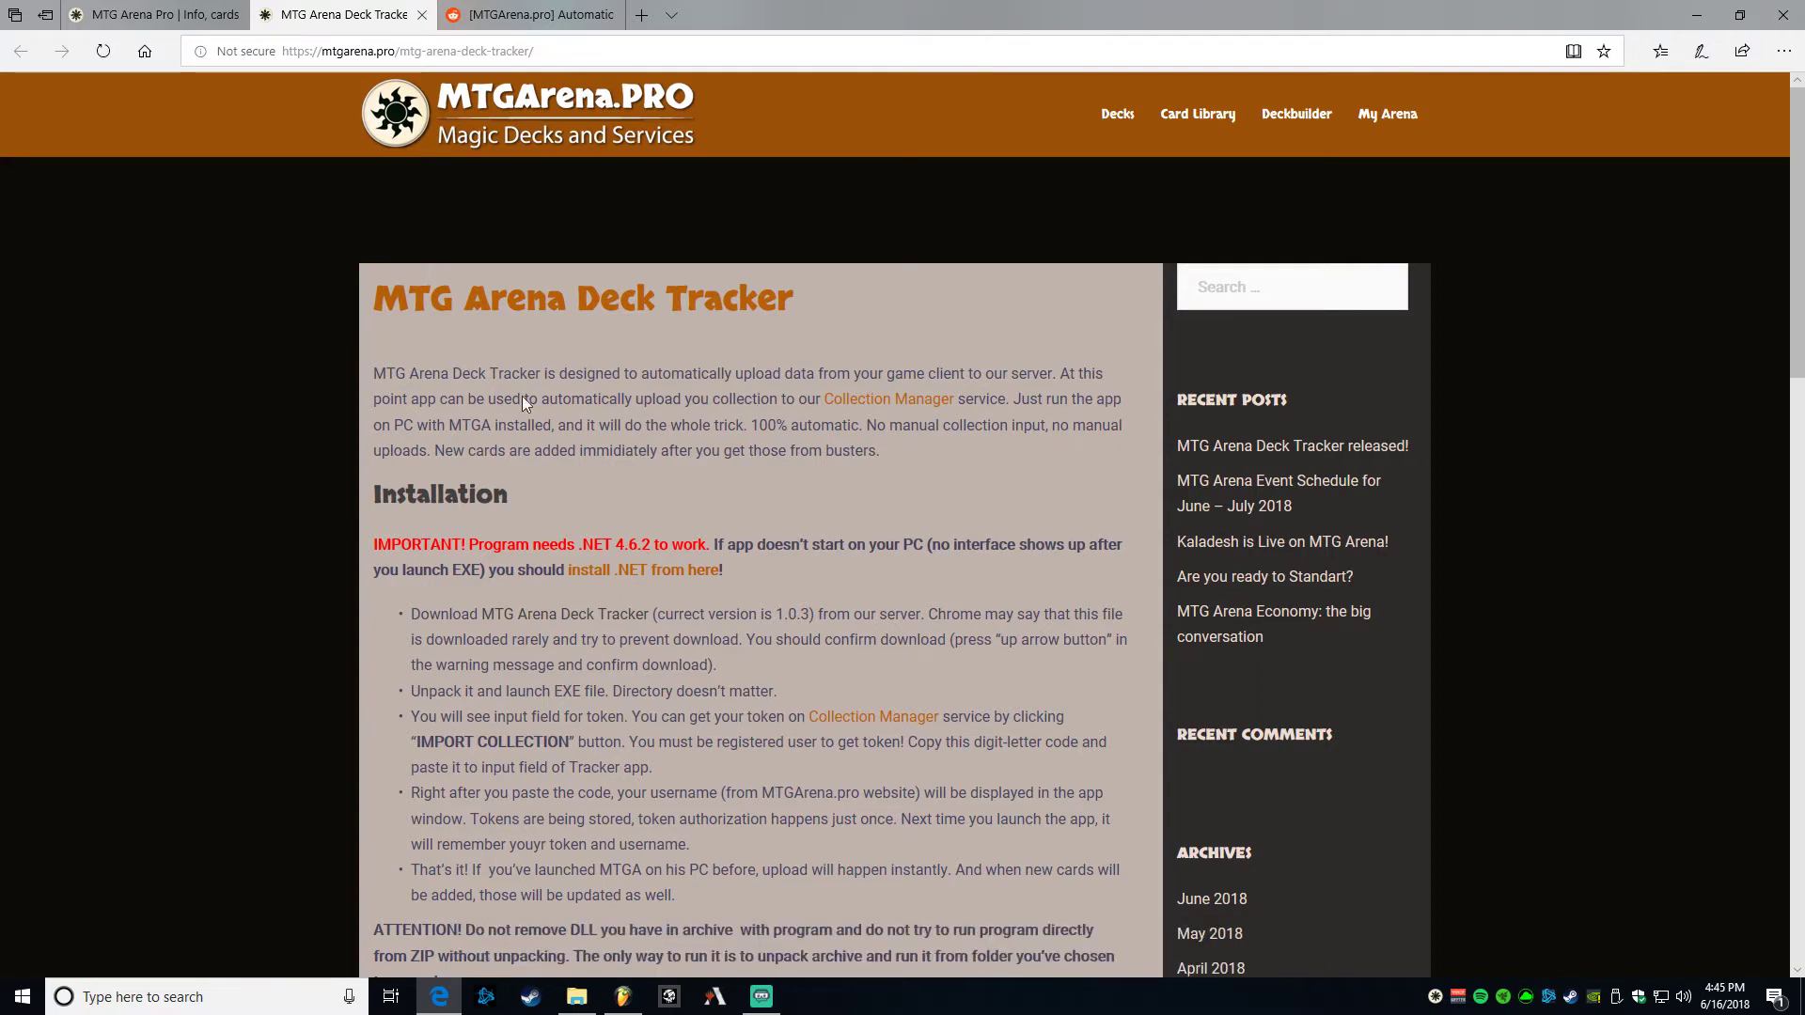
- Check the Downloads folder on drive D in File Explorer, then close it
click(577, 997)
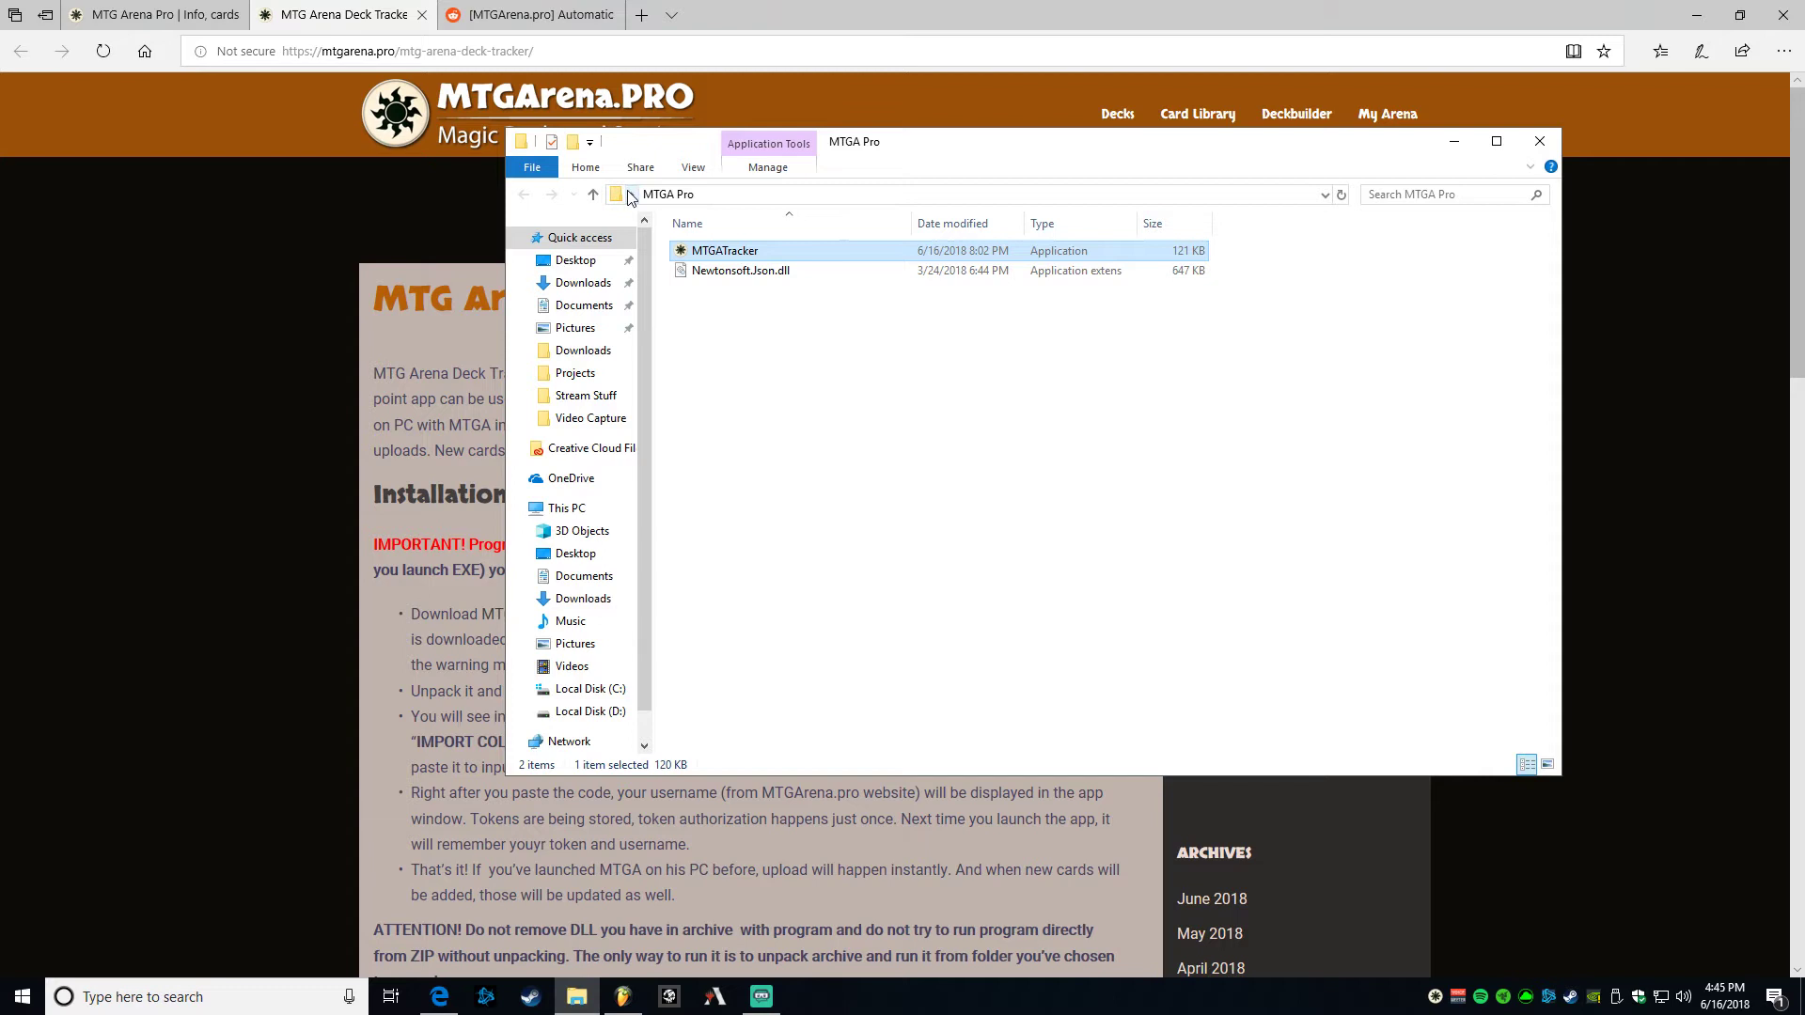
click(580, 351)
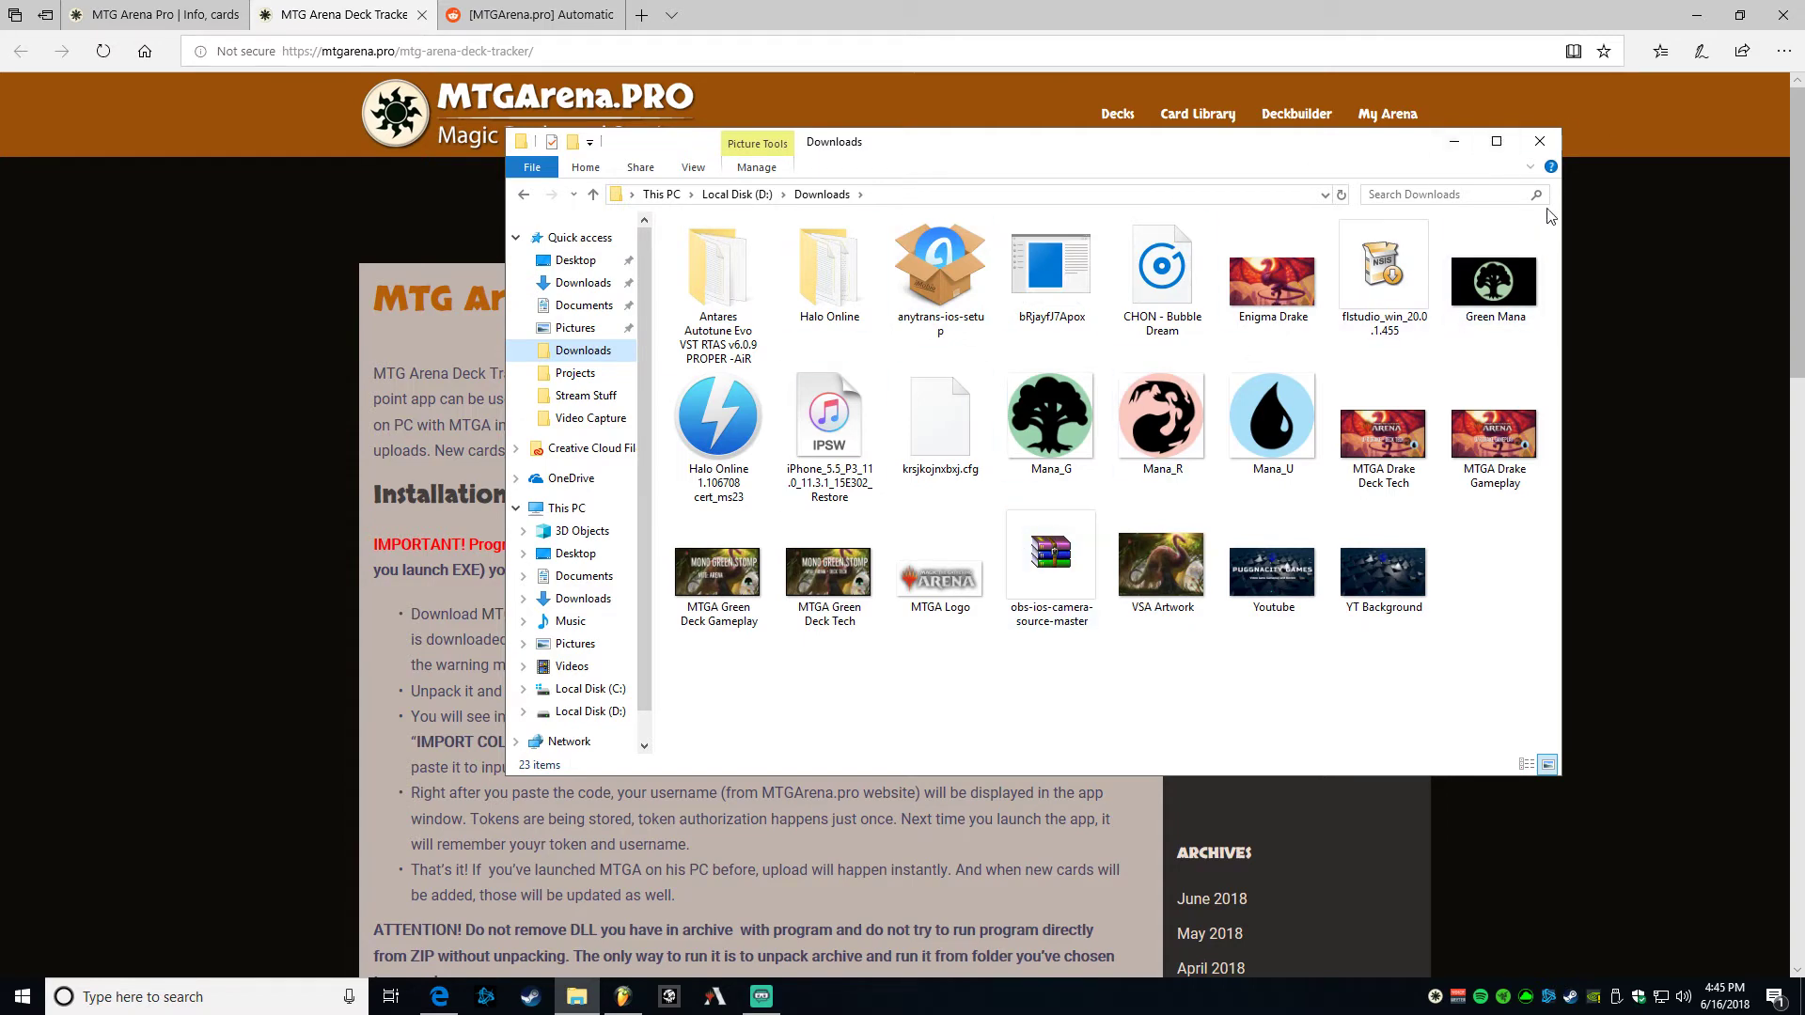
click(1542, 146)
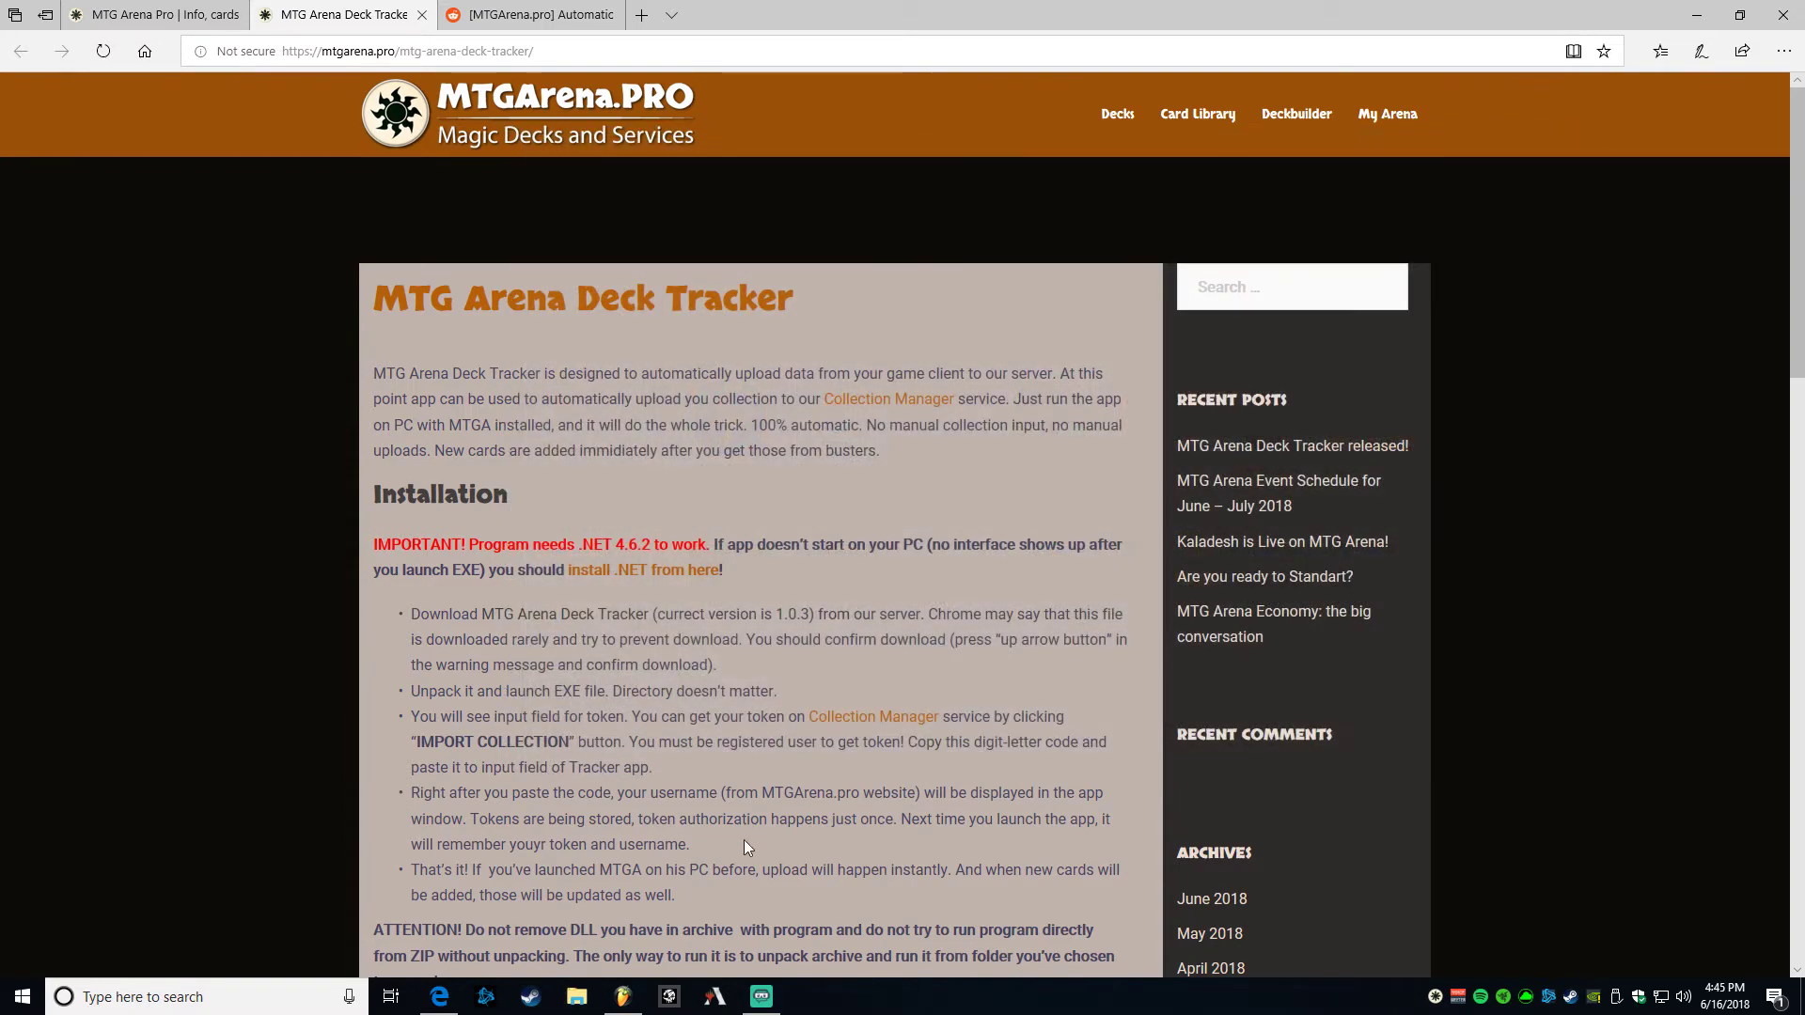
- Inspect the Desktop's MTGA Pro folder for MTGATracker and Newtonsoft.Json.dll, then close Explorer
click(569, 1002)
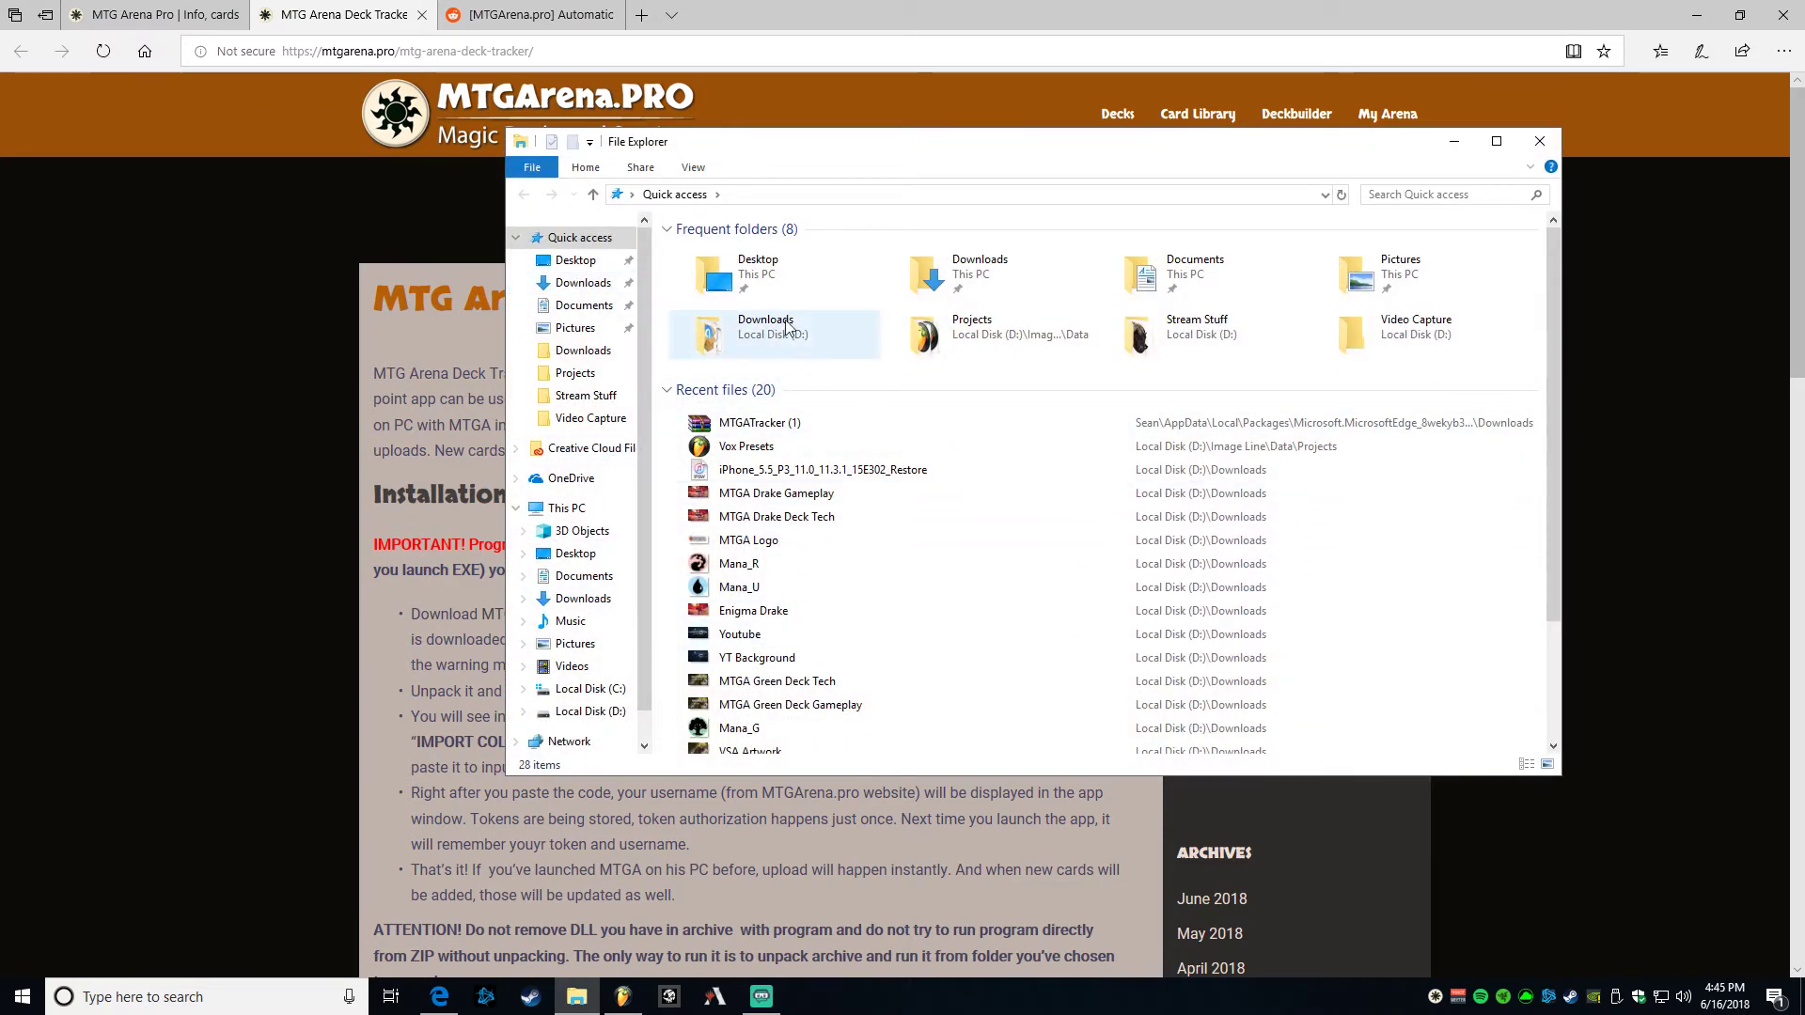
click(573, 260)
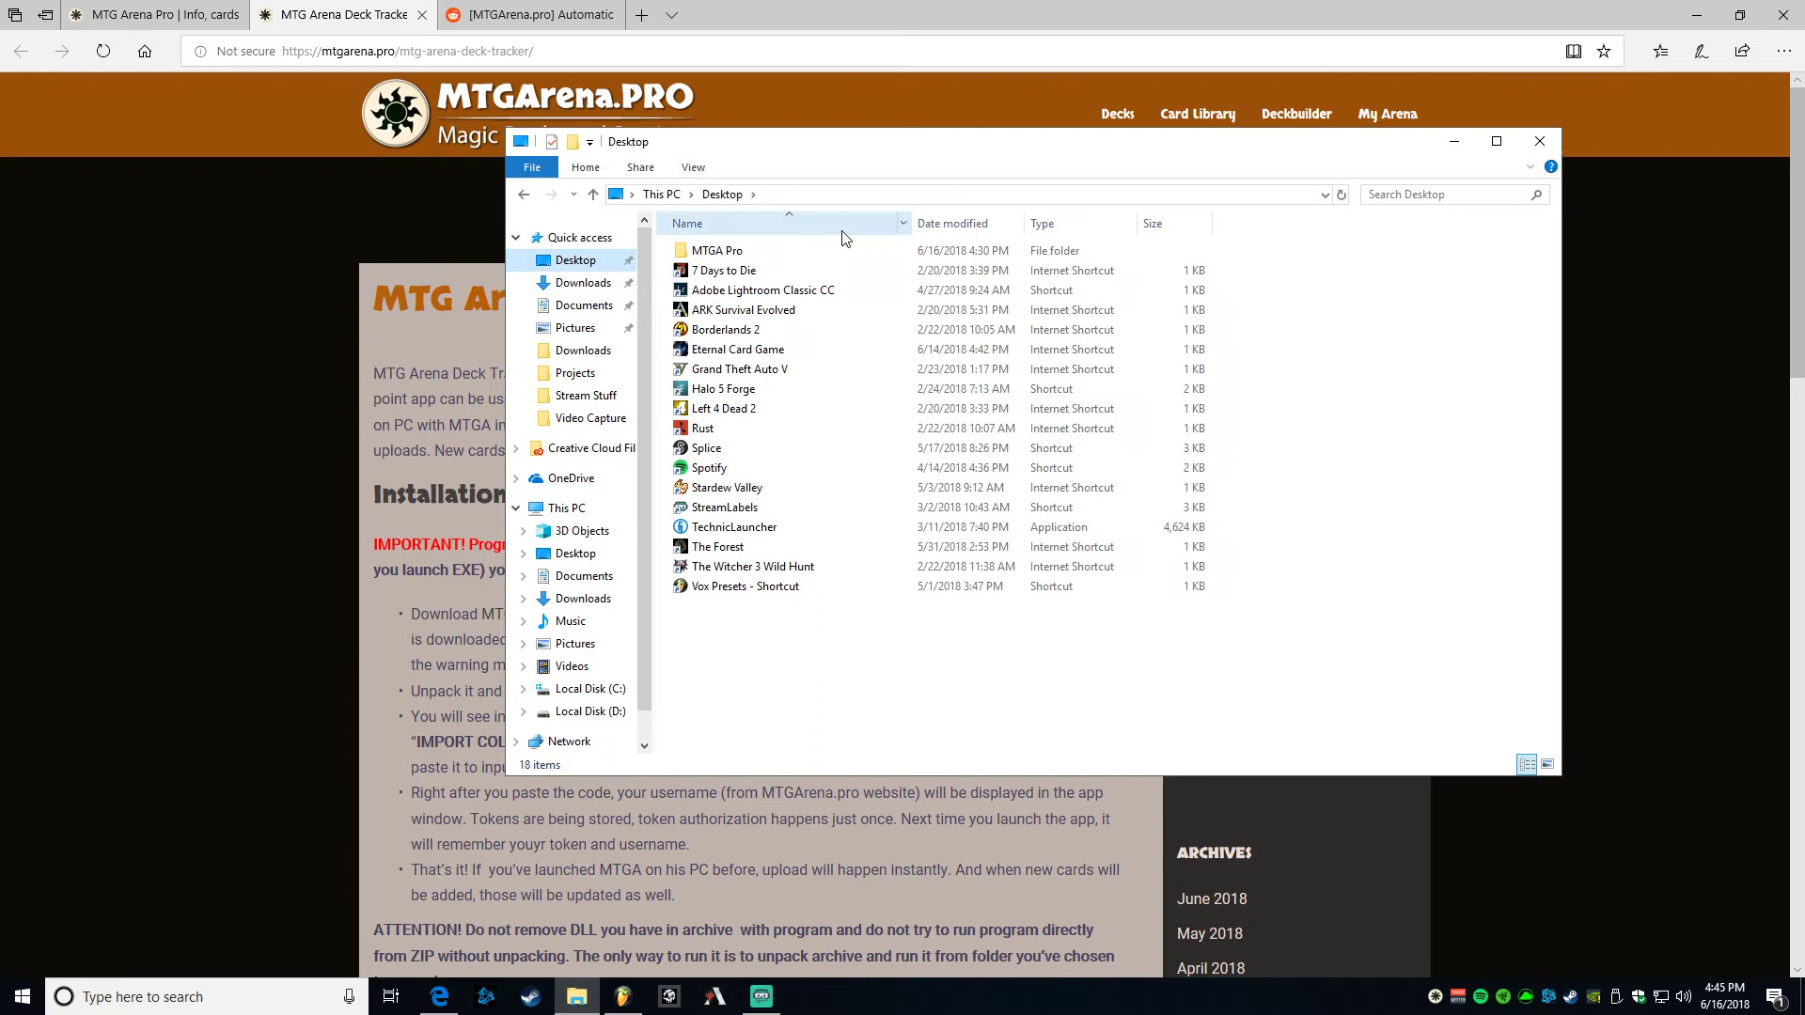
double_click(701, 253)
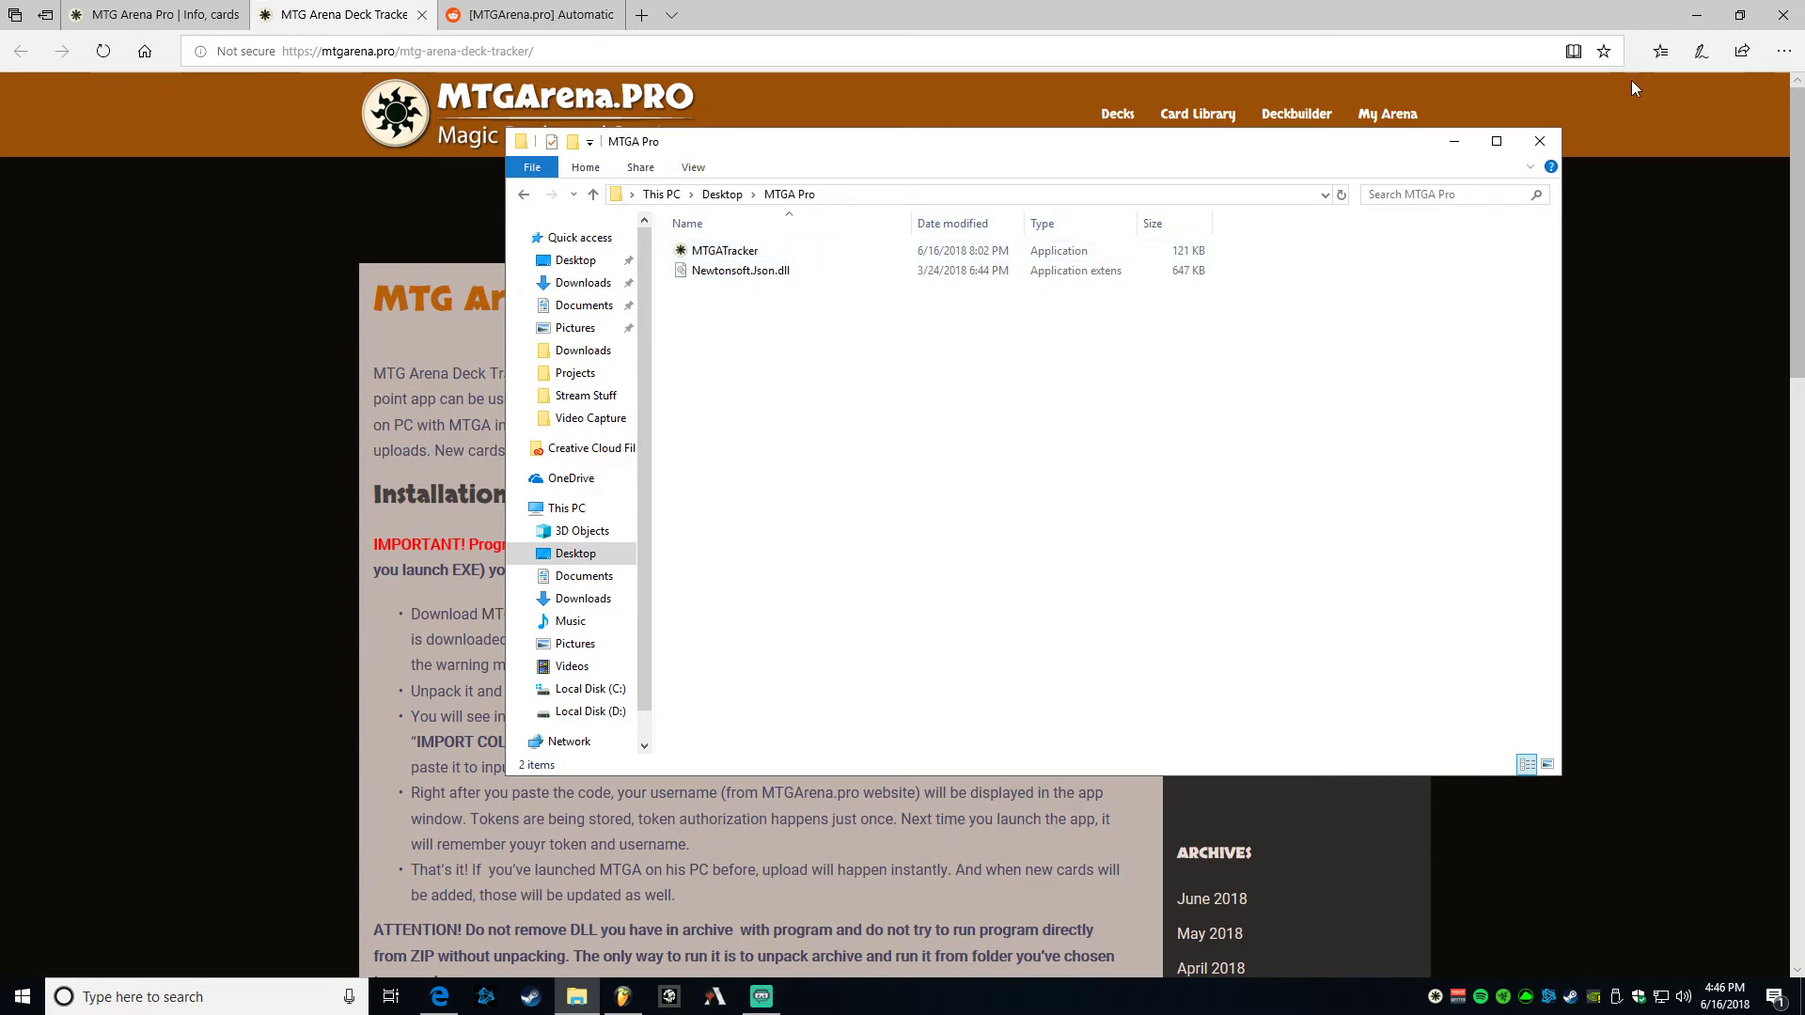
click(1540, 141)
- Launch the MTGArena.pro Tracker from its system-tray icon
scroll(166, 564, down, 3)
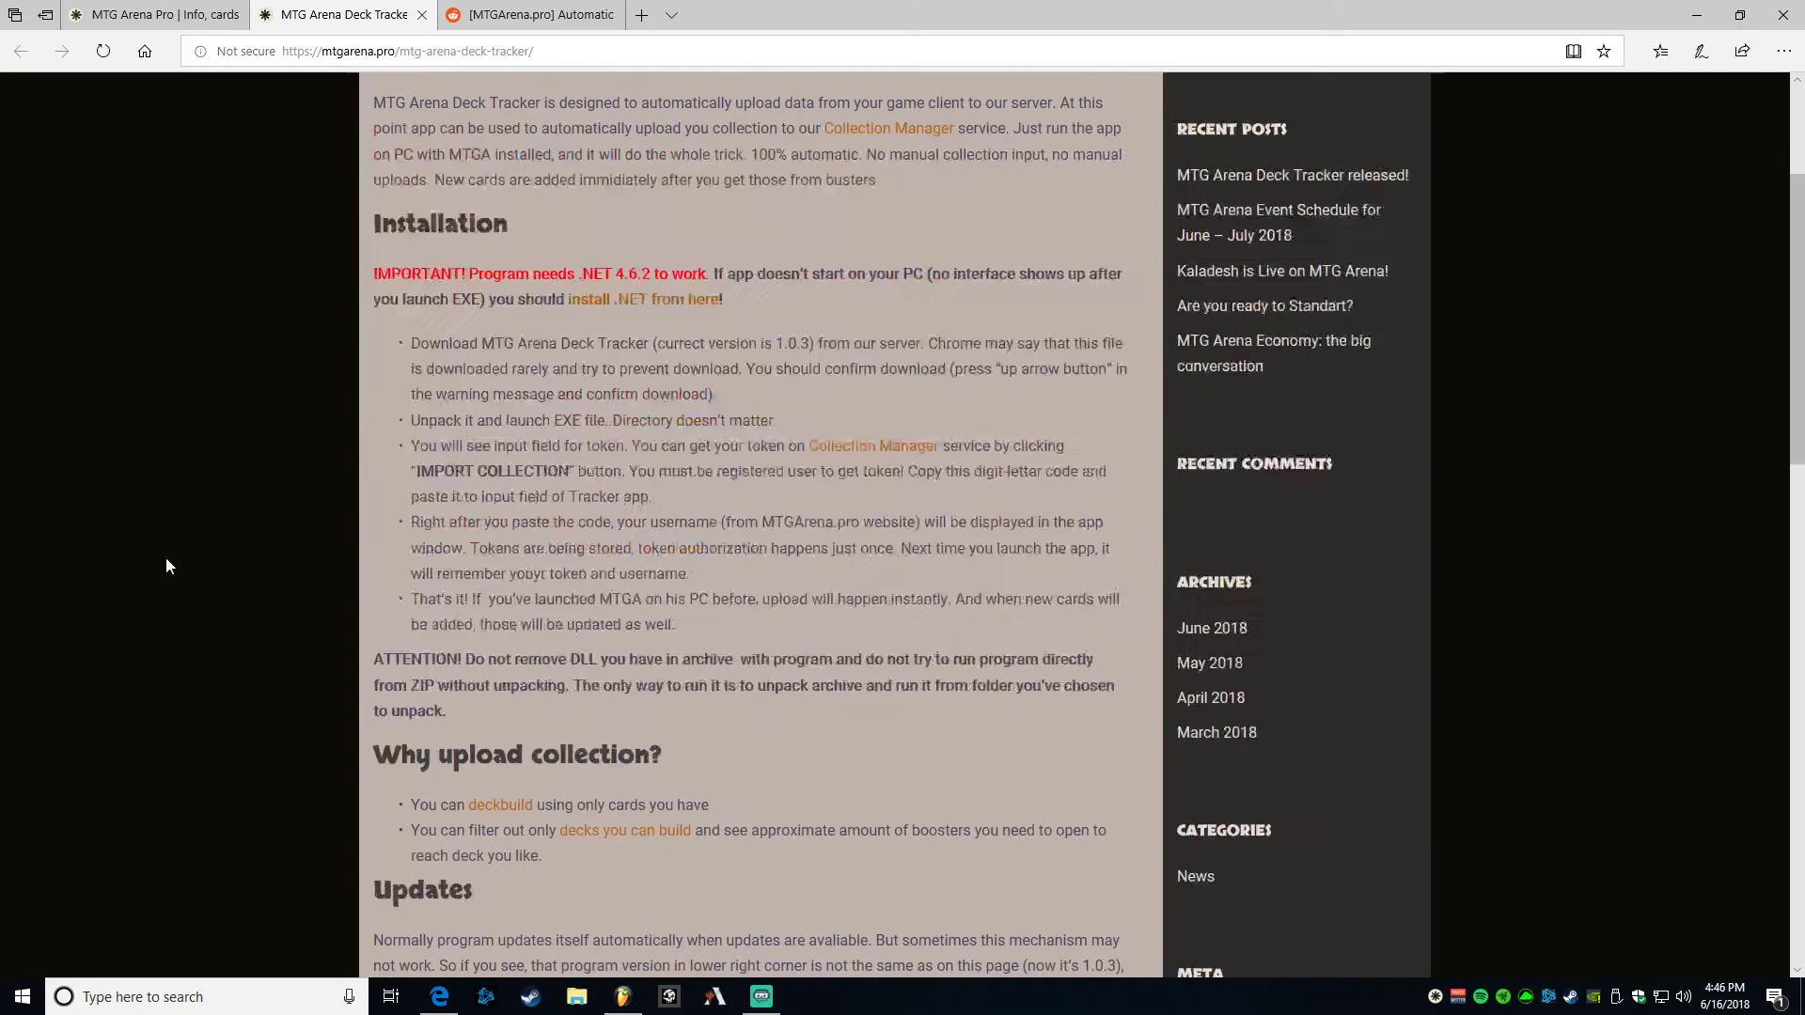
scroll(169, 569, up, 3)
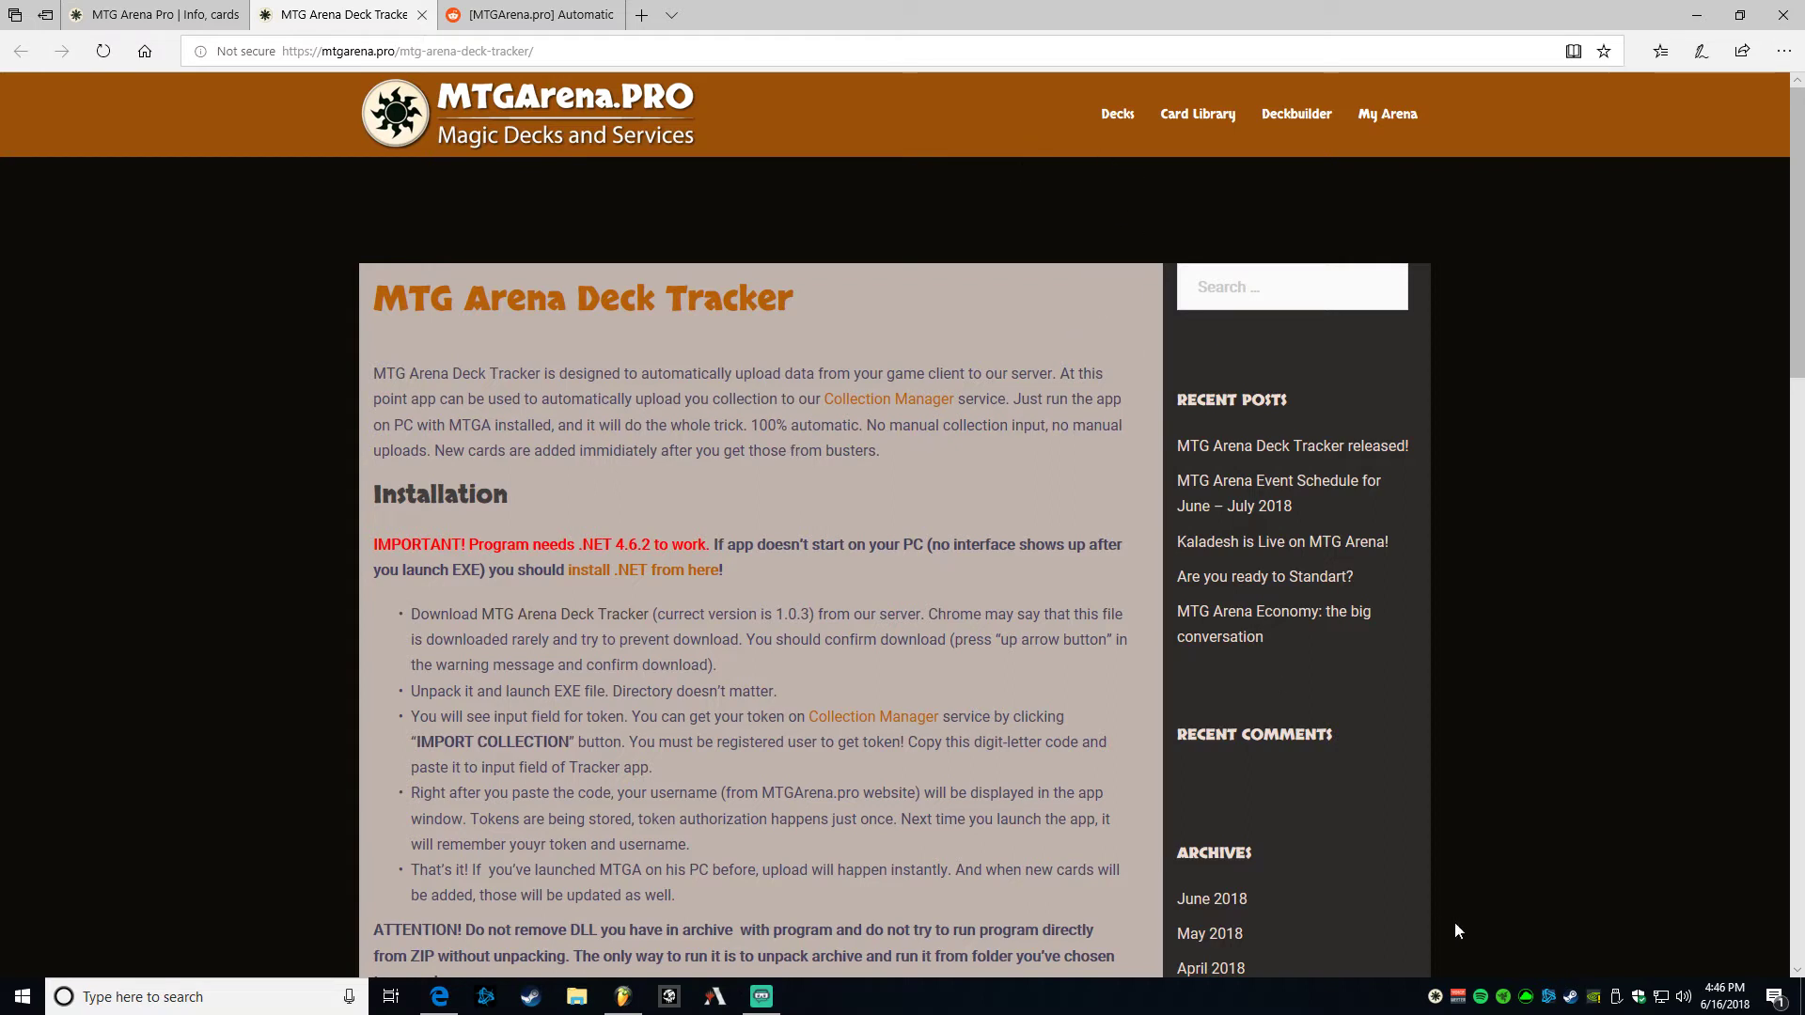
double_click(1435, 997)
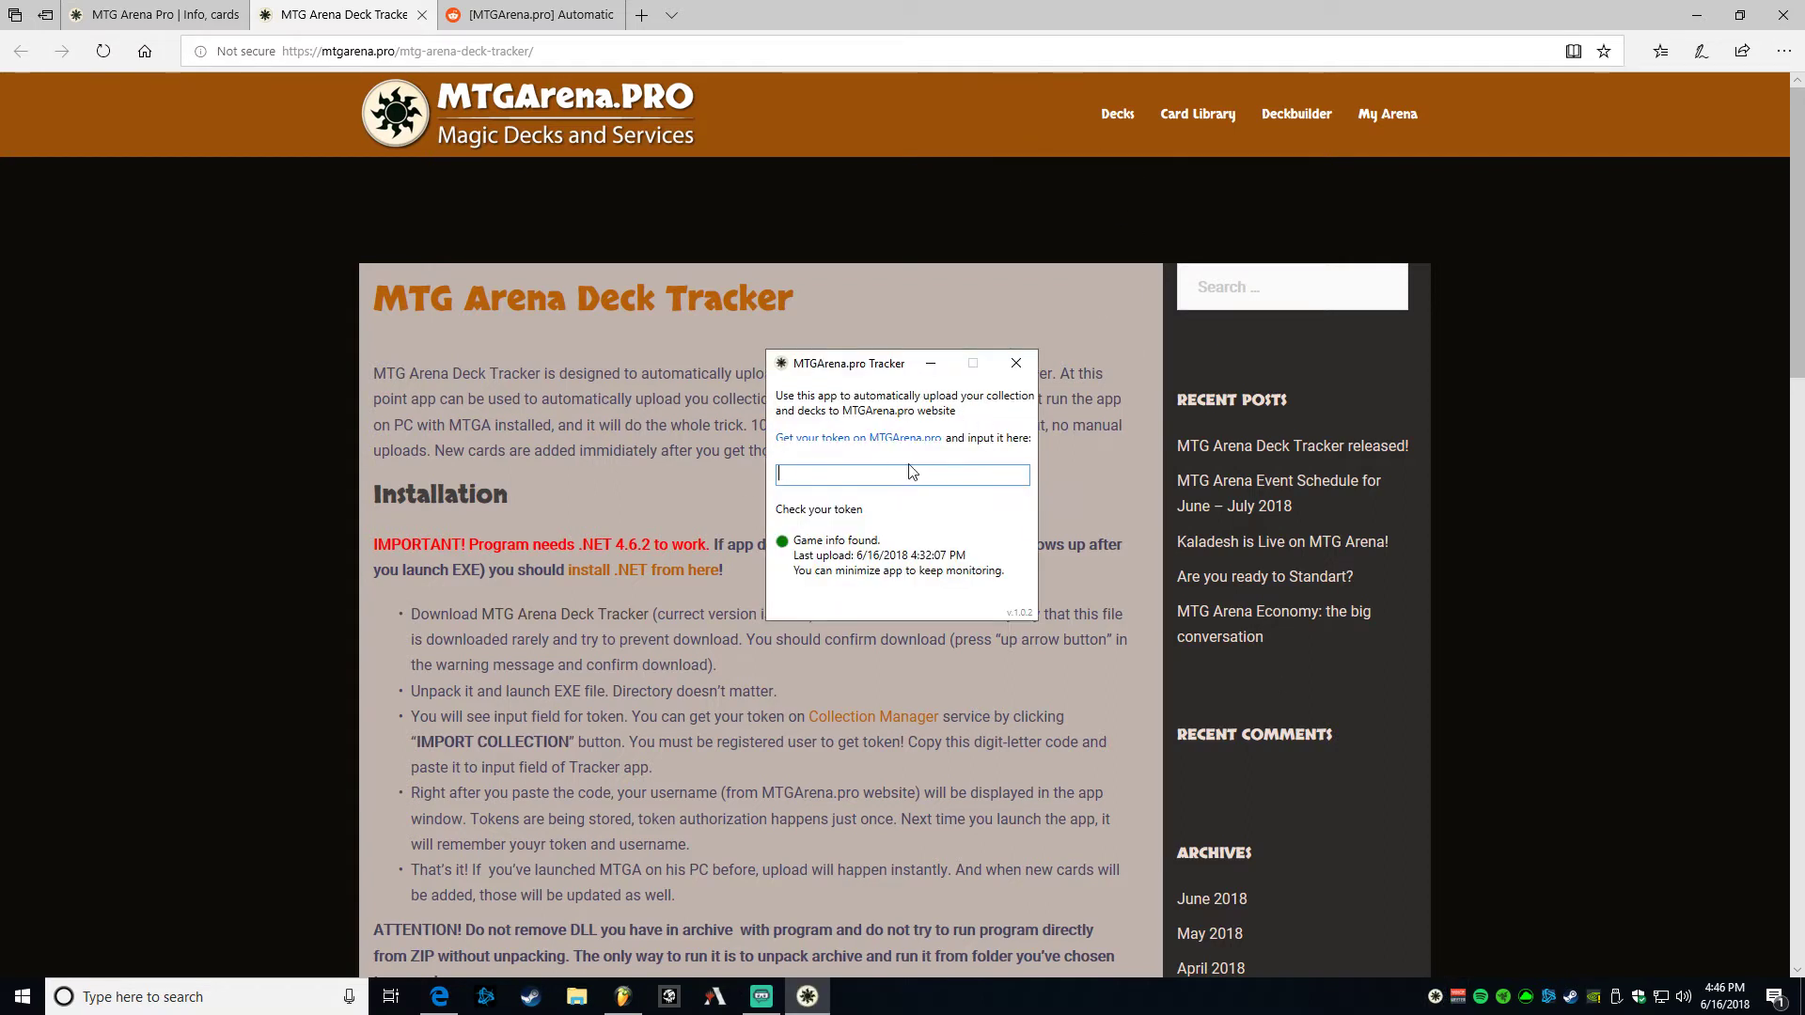
- Go to My Collection under the My Arena menu
mouse_move(1399, 120)
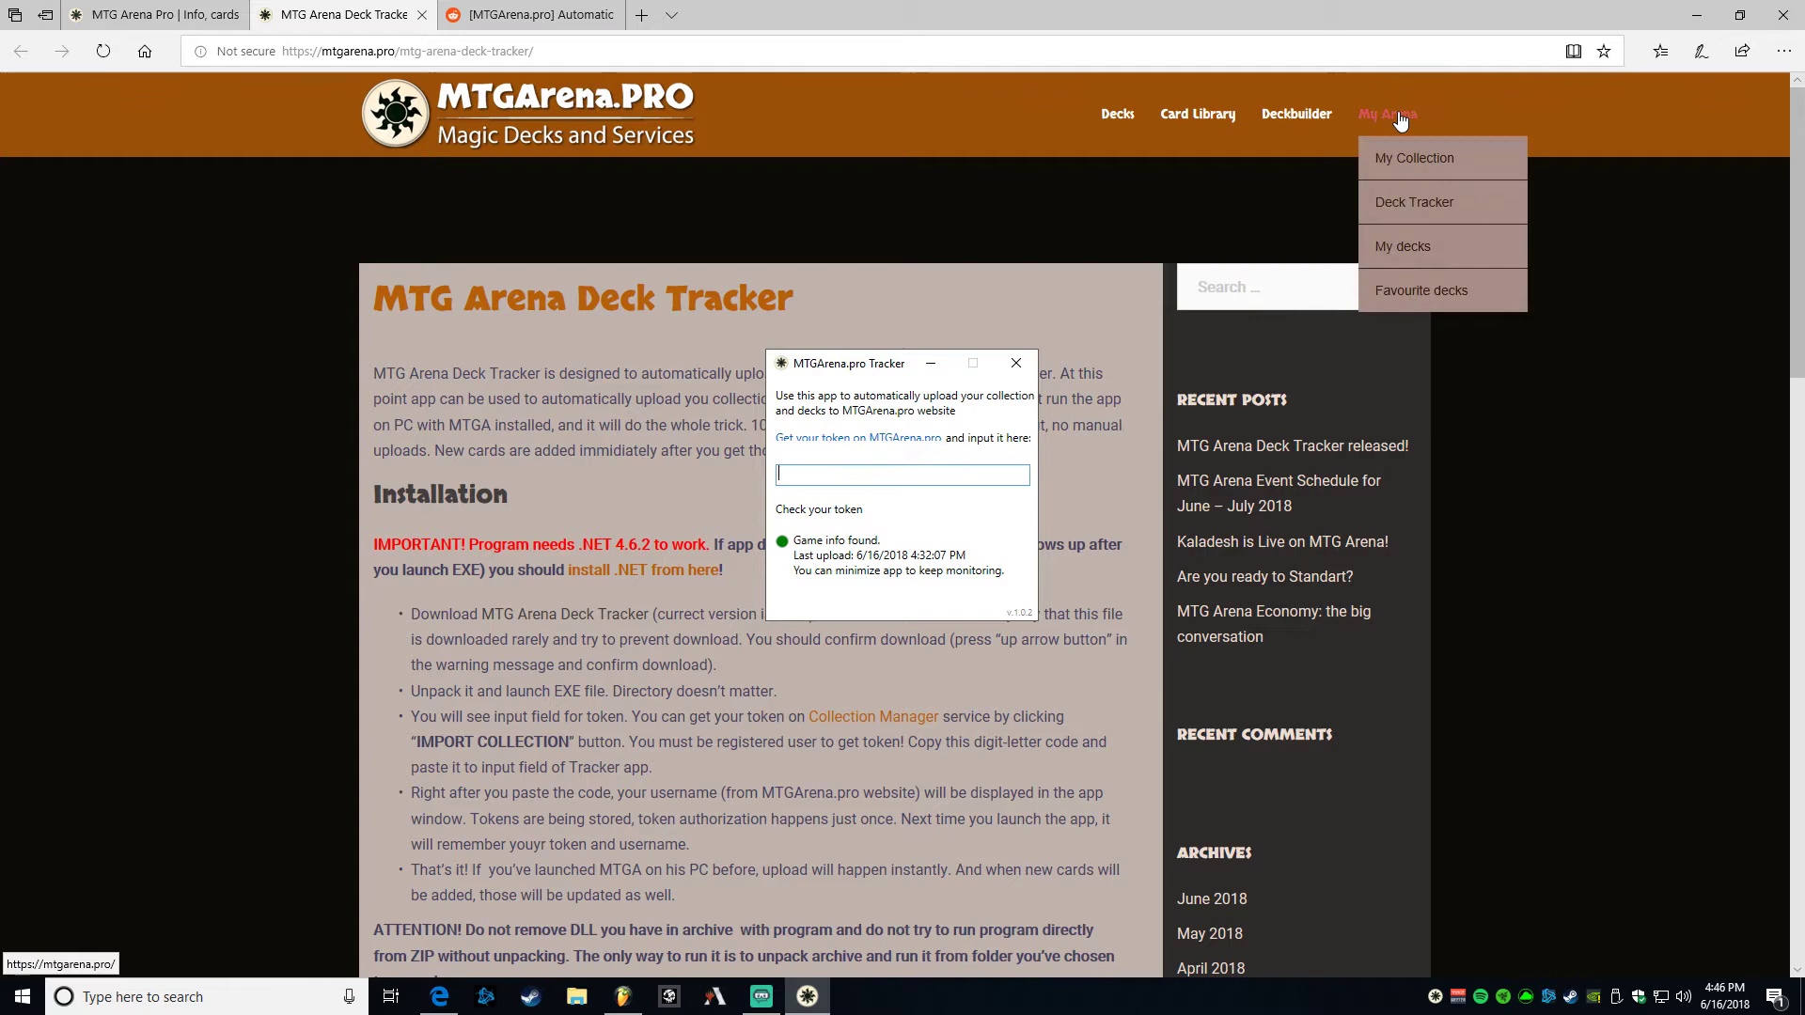
click(1411, 160)
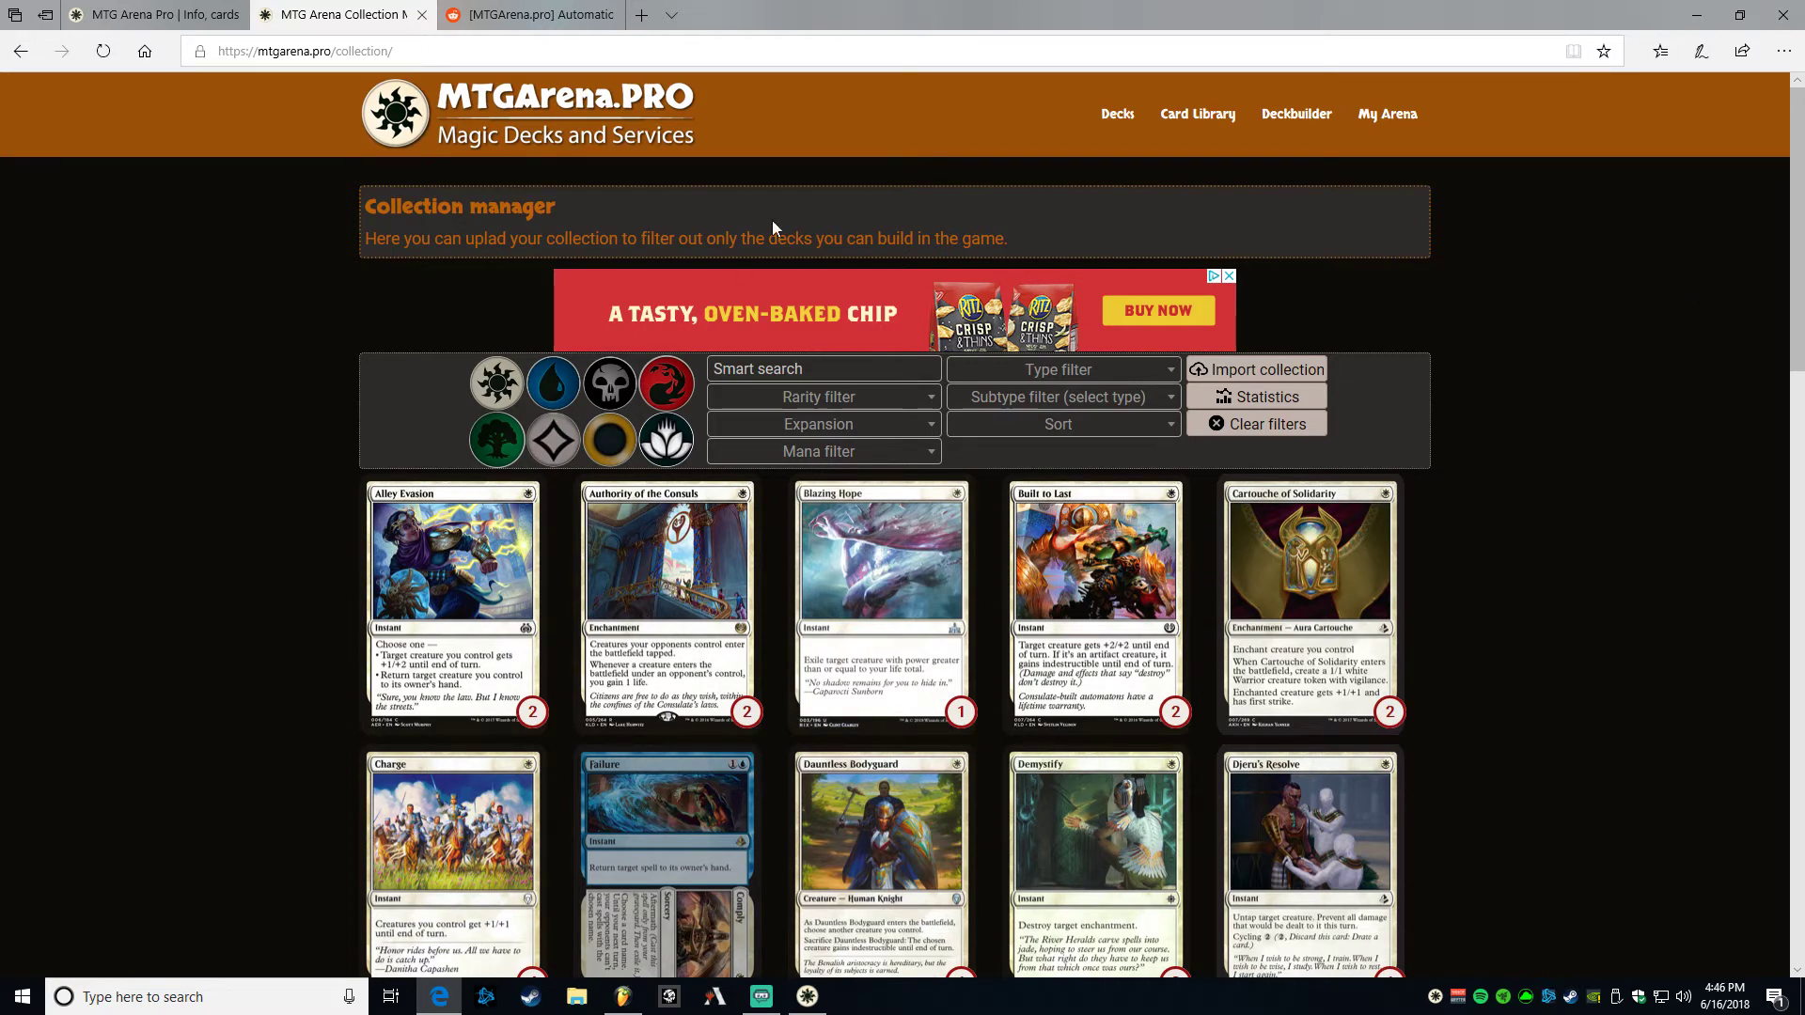
- Reload My Collection, open Import collection and select the authorization token for copying
mouse_move(1399, 121)
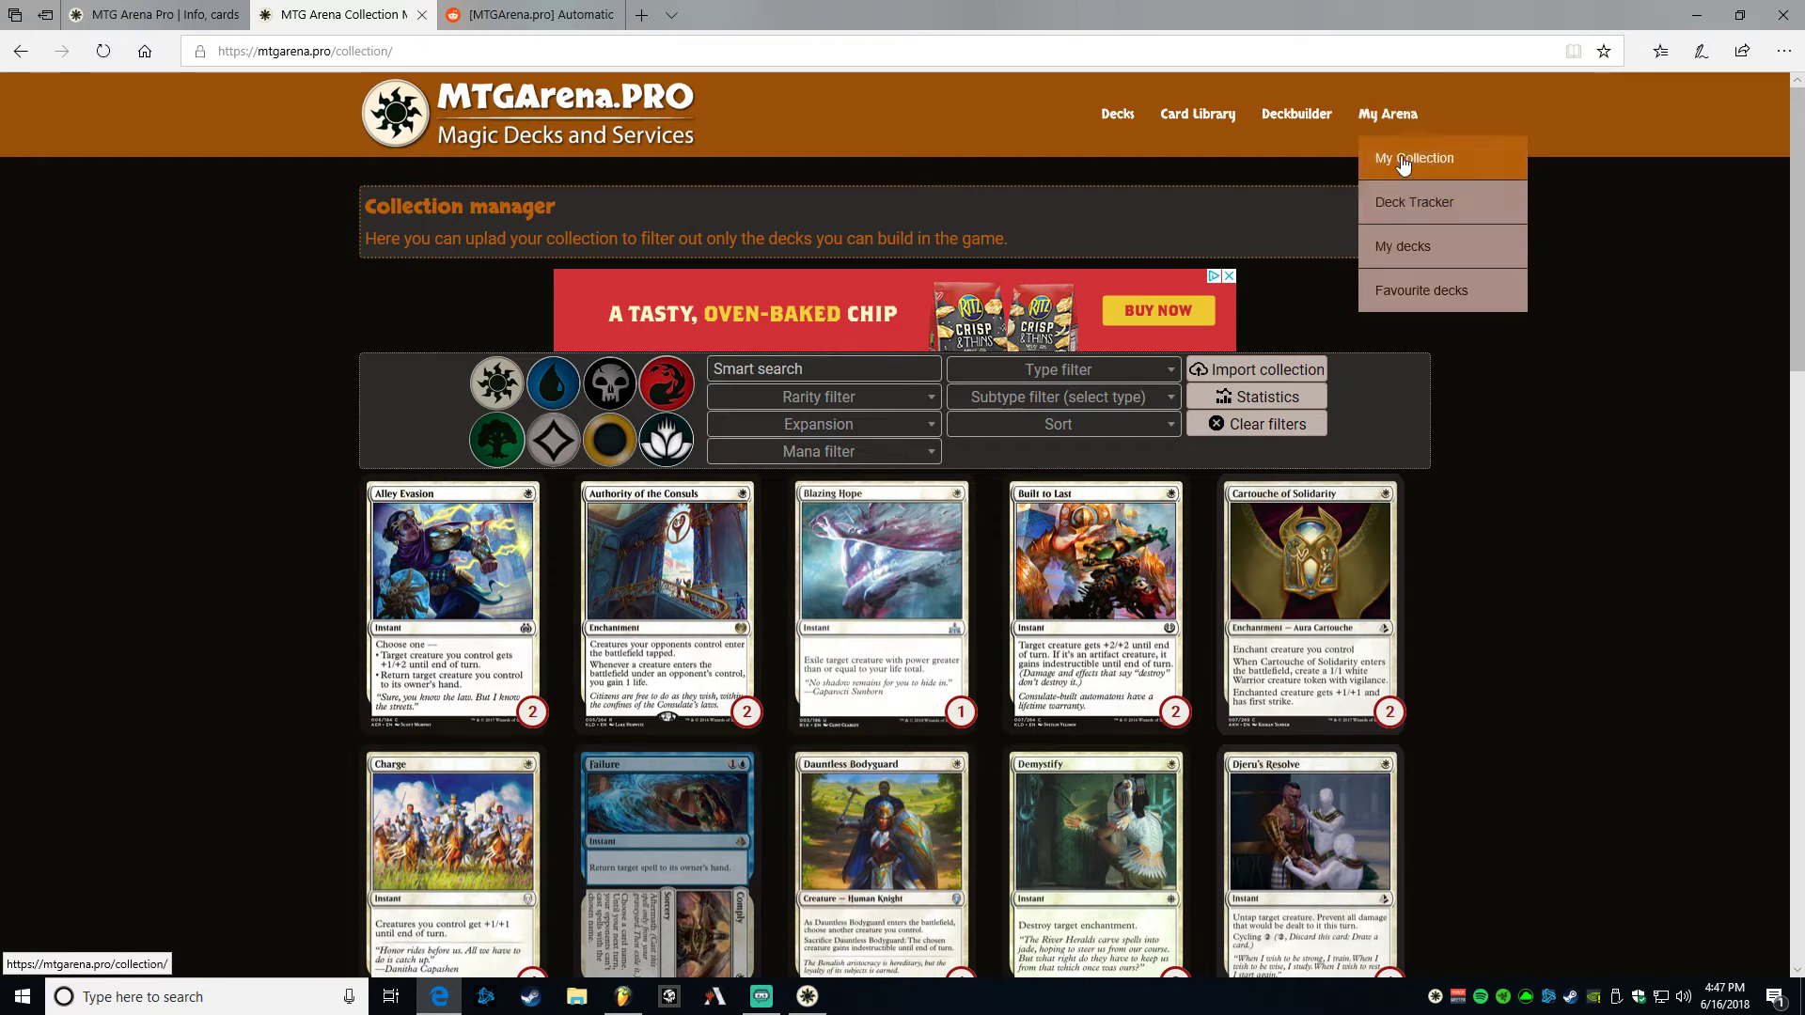
click(1406, 161)
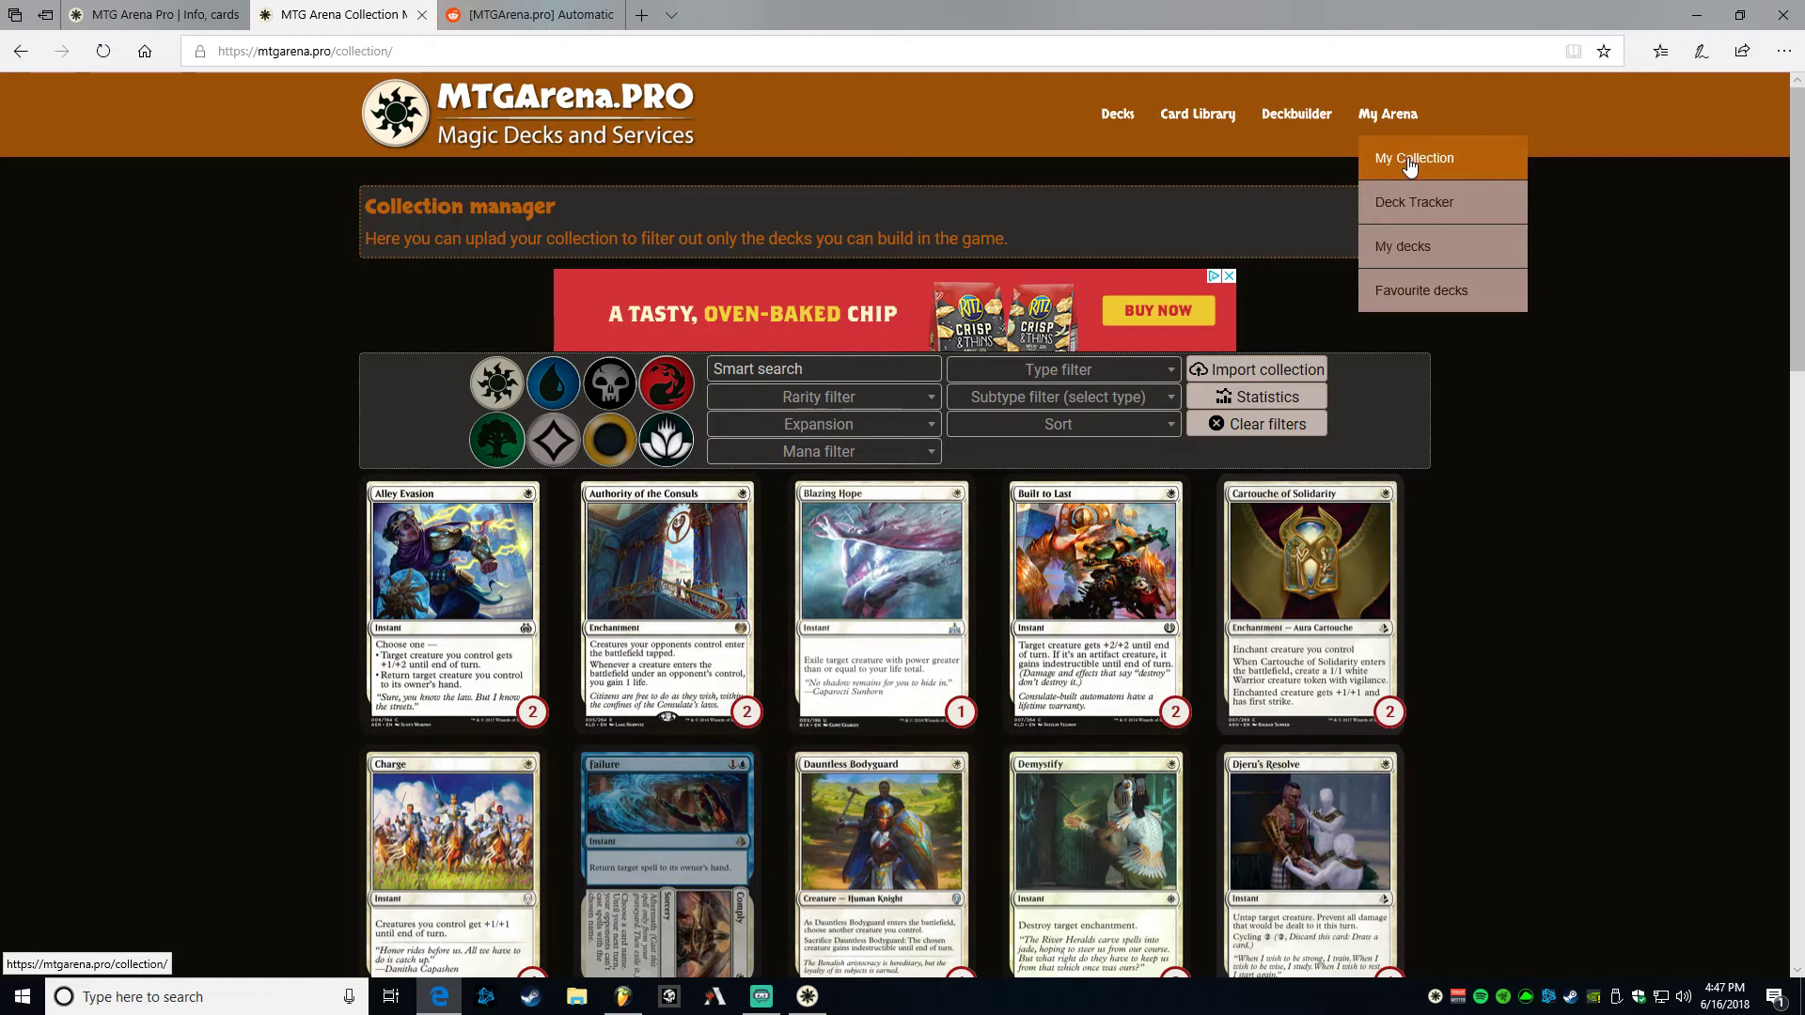
click(1263, 372)
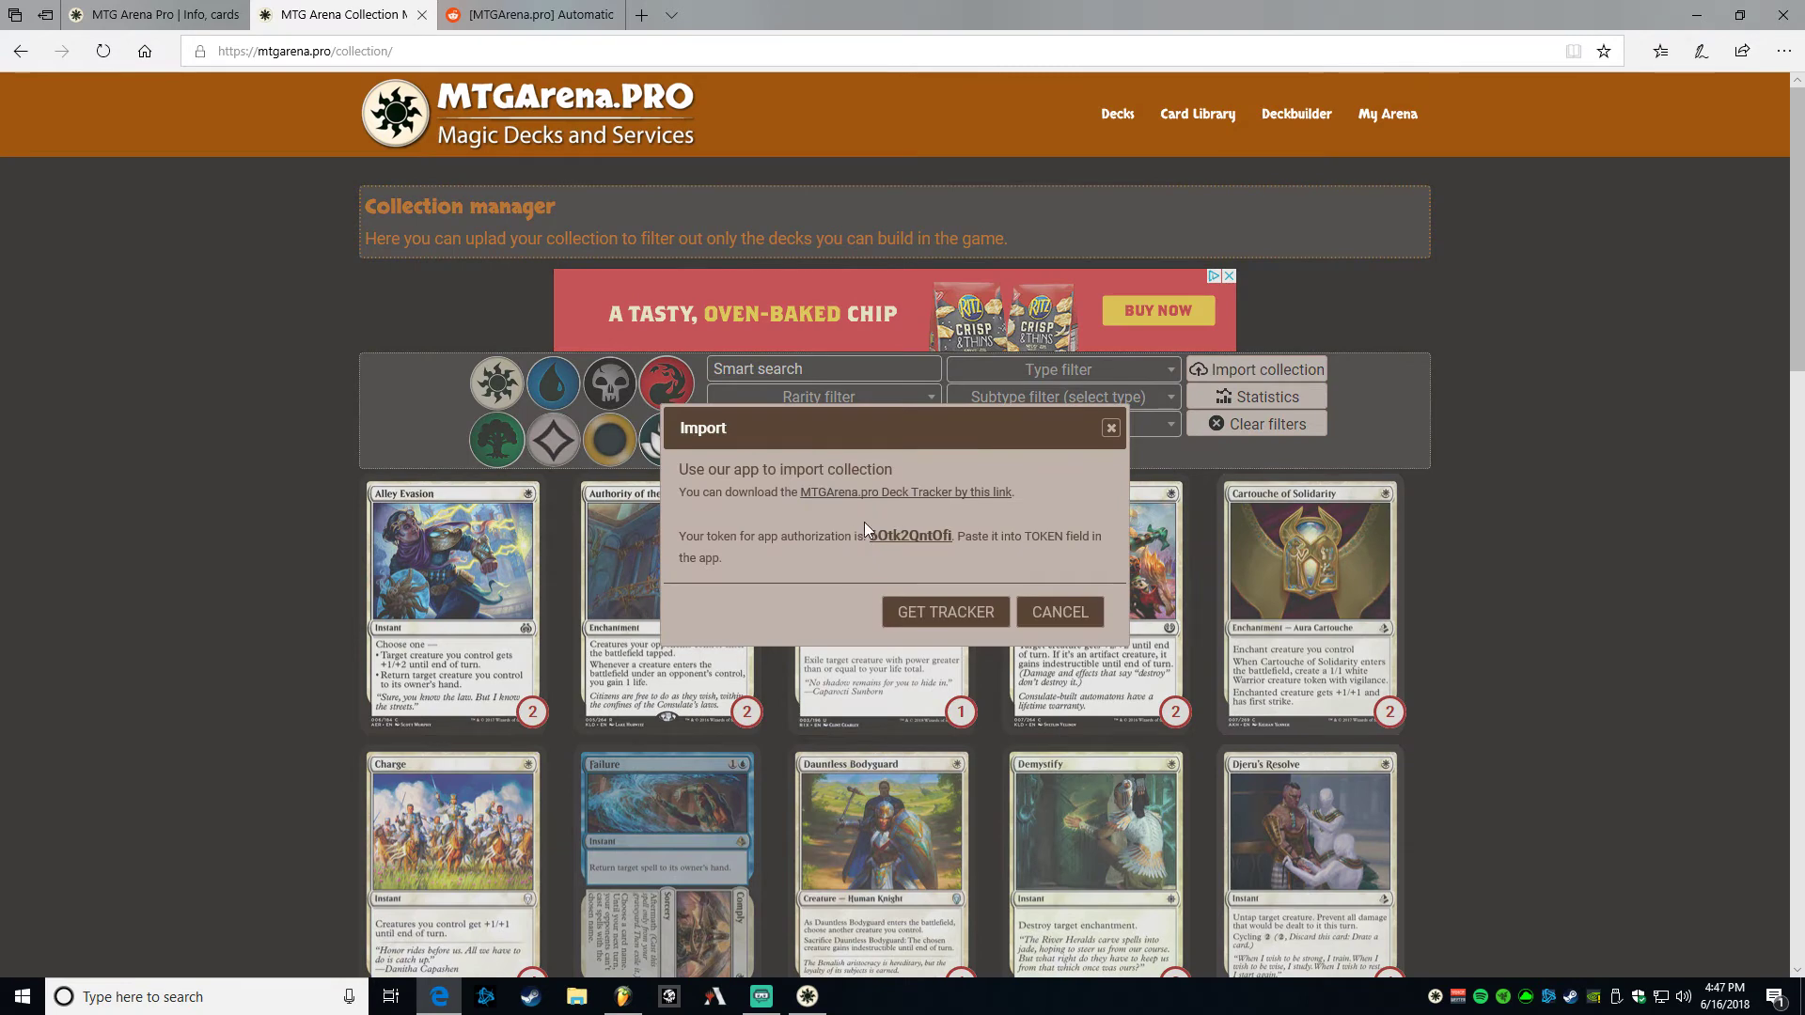
drag(872, 536, 948, 539)
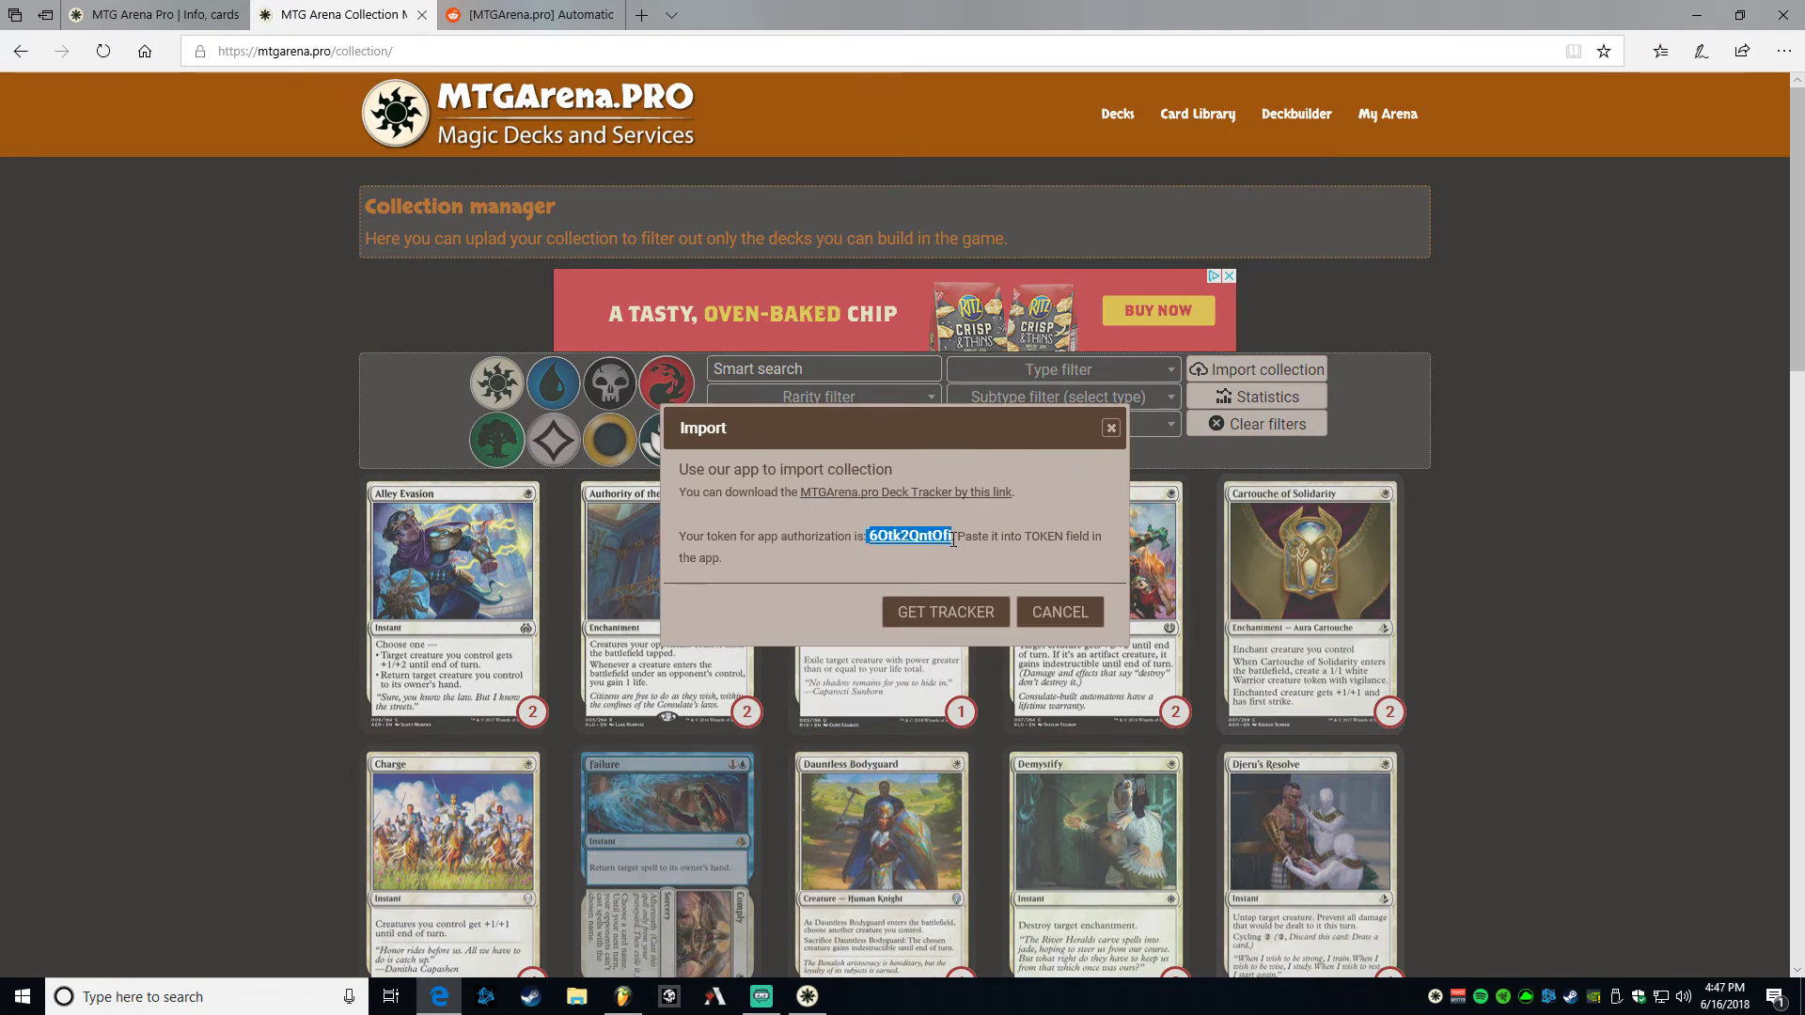
right_click(952, 539)
- Copy the token, paste it into the tracker's token field and minimize the tracker
click(962, 657)
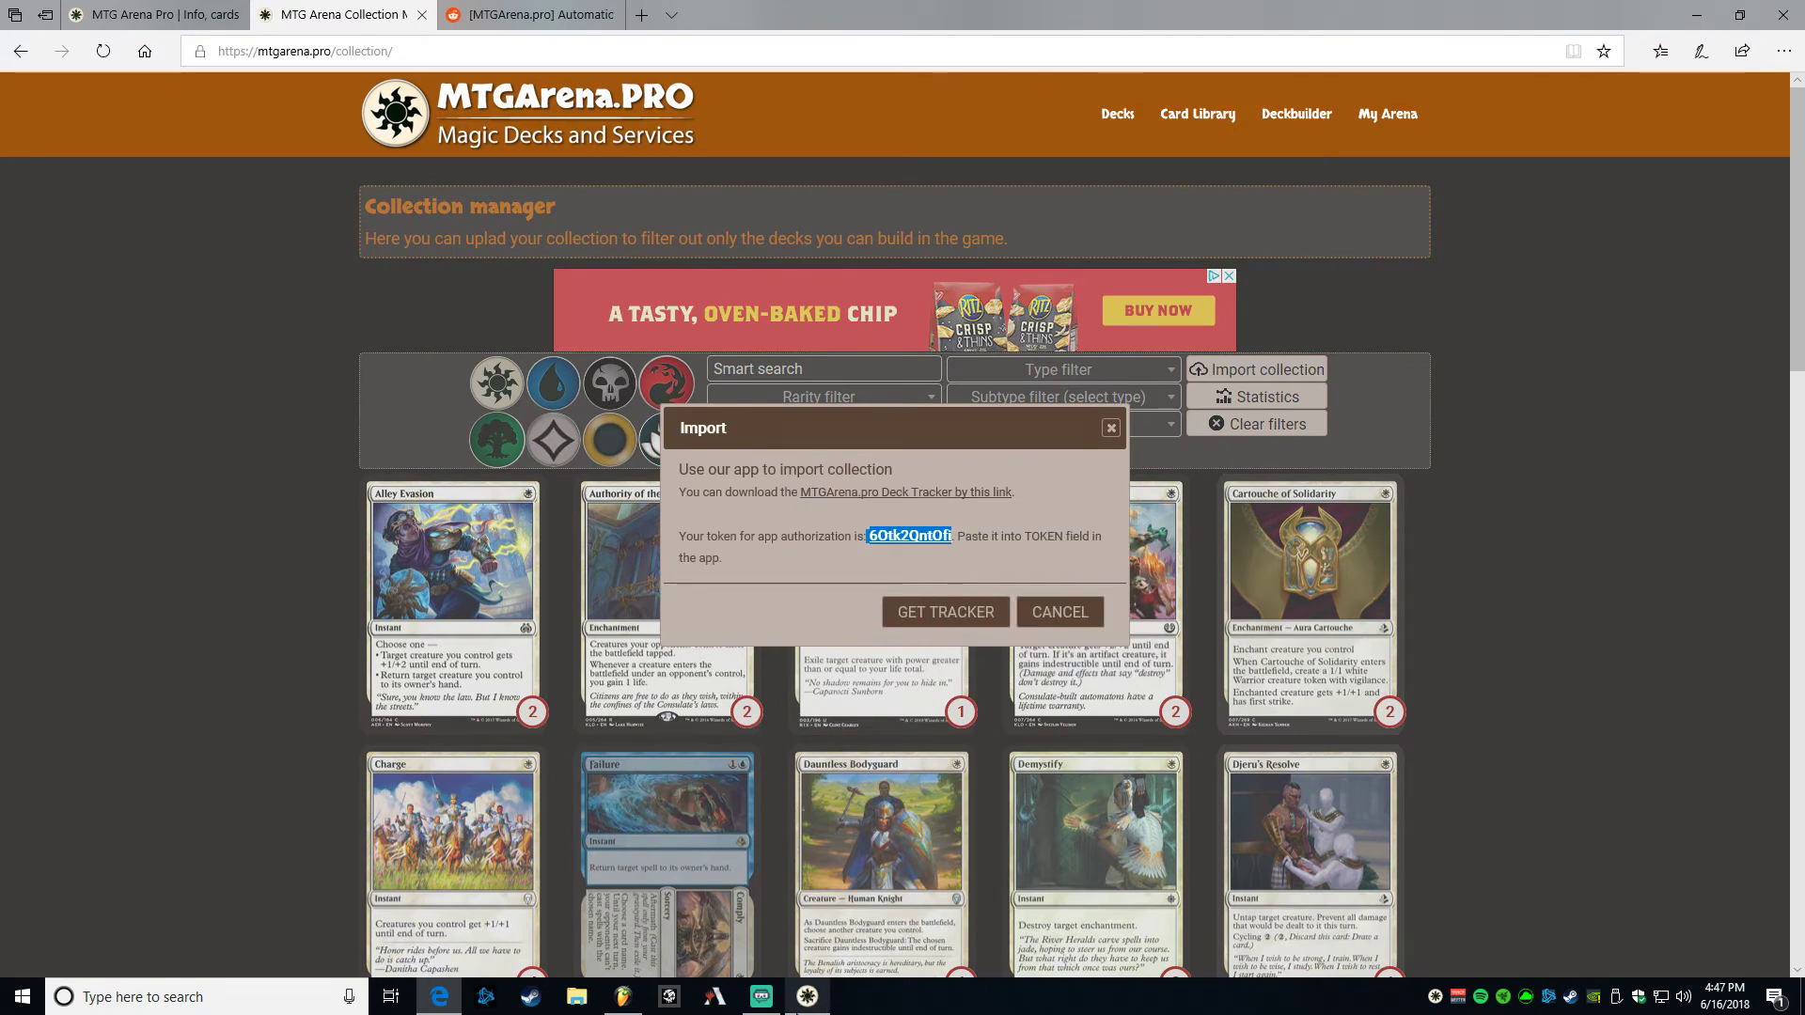
click(807, 999)
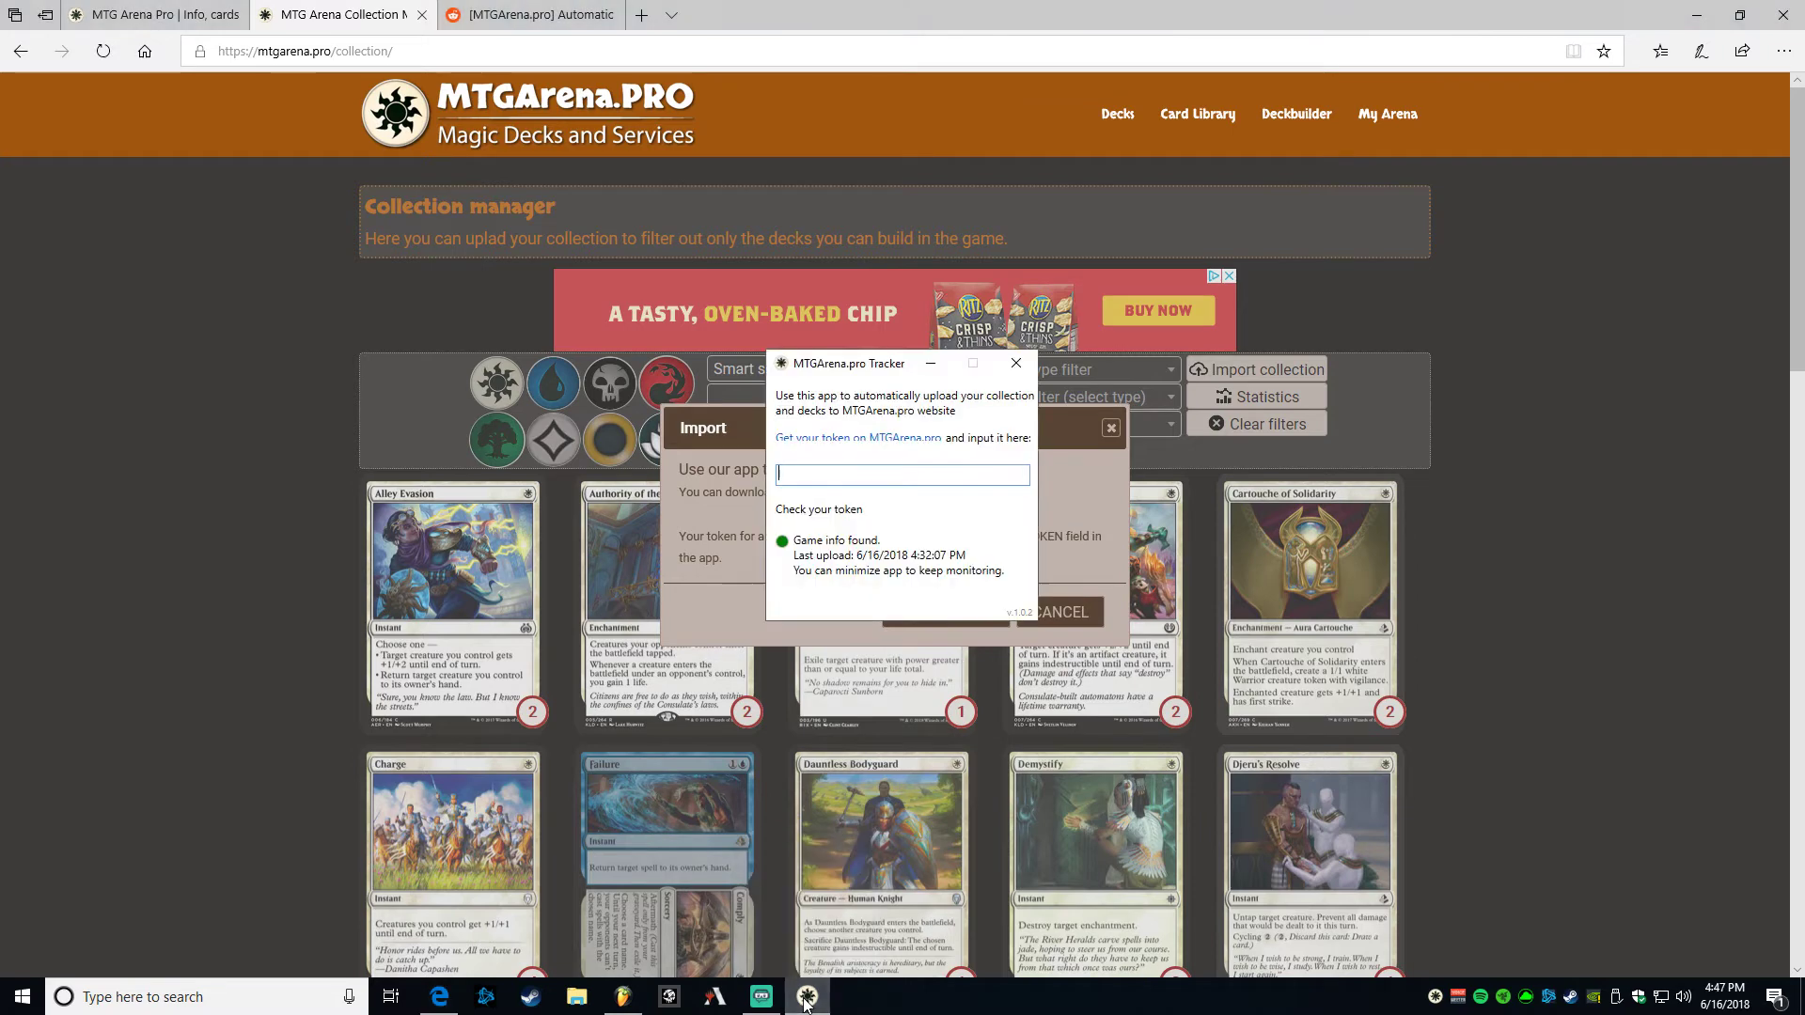
right_click(836, 478)
click(884, 533)
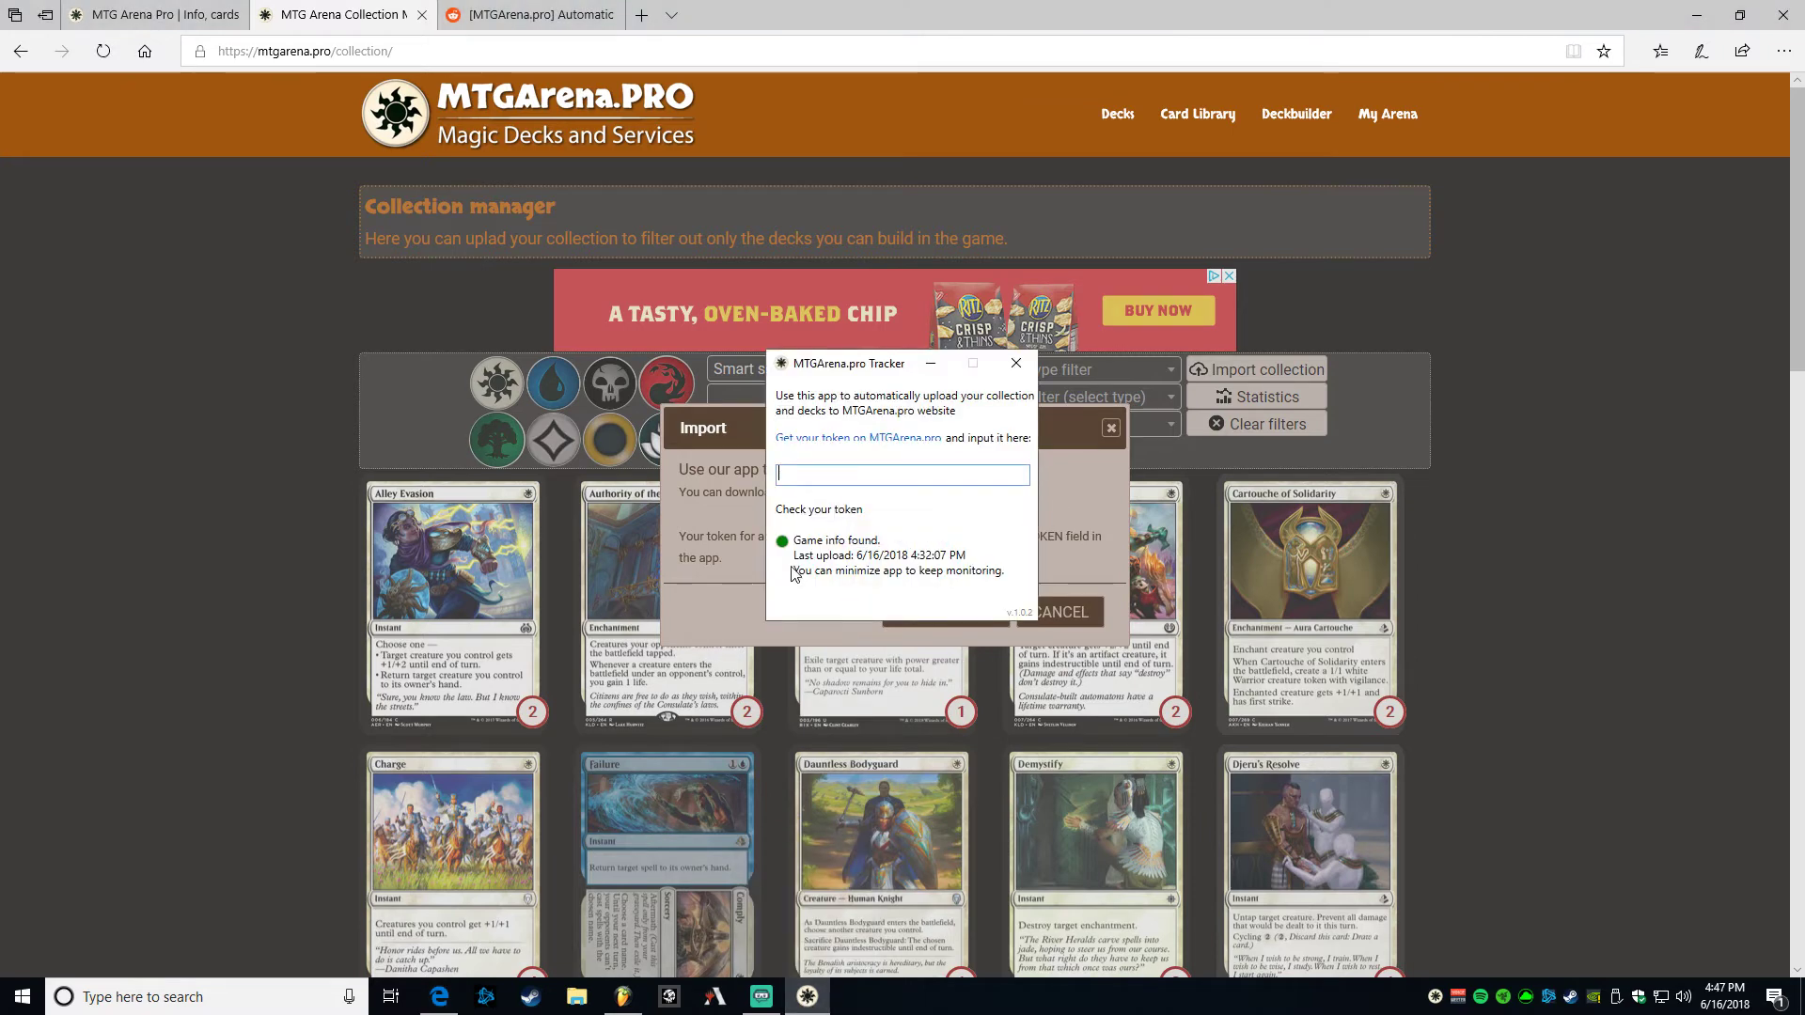
key(ctrl+v)
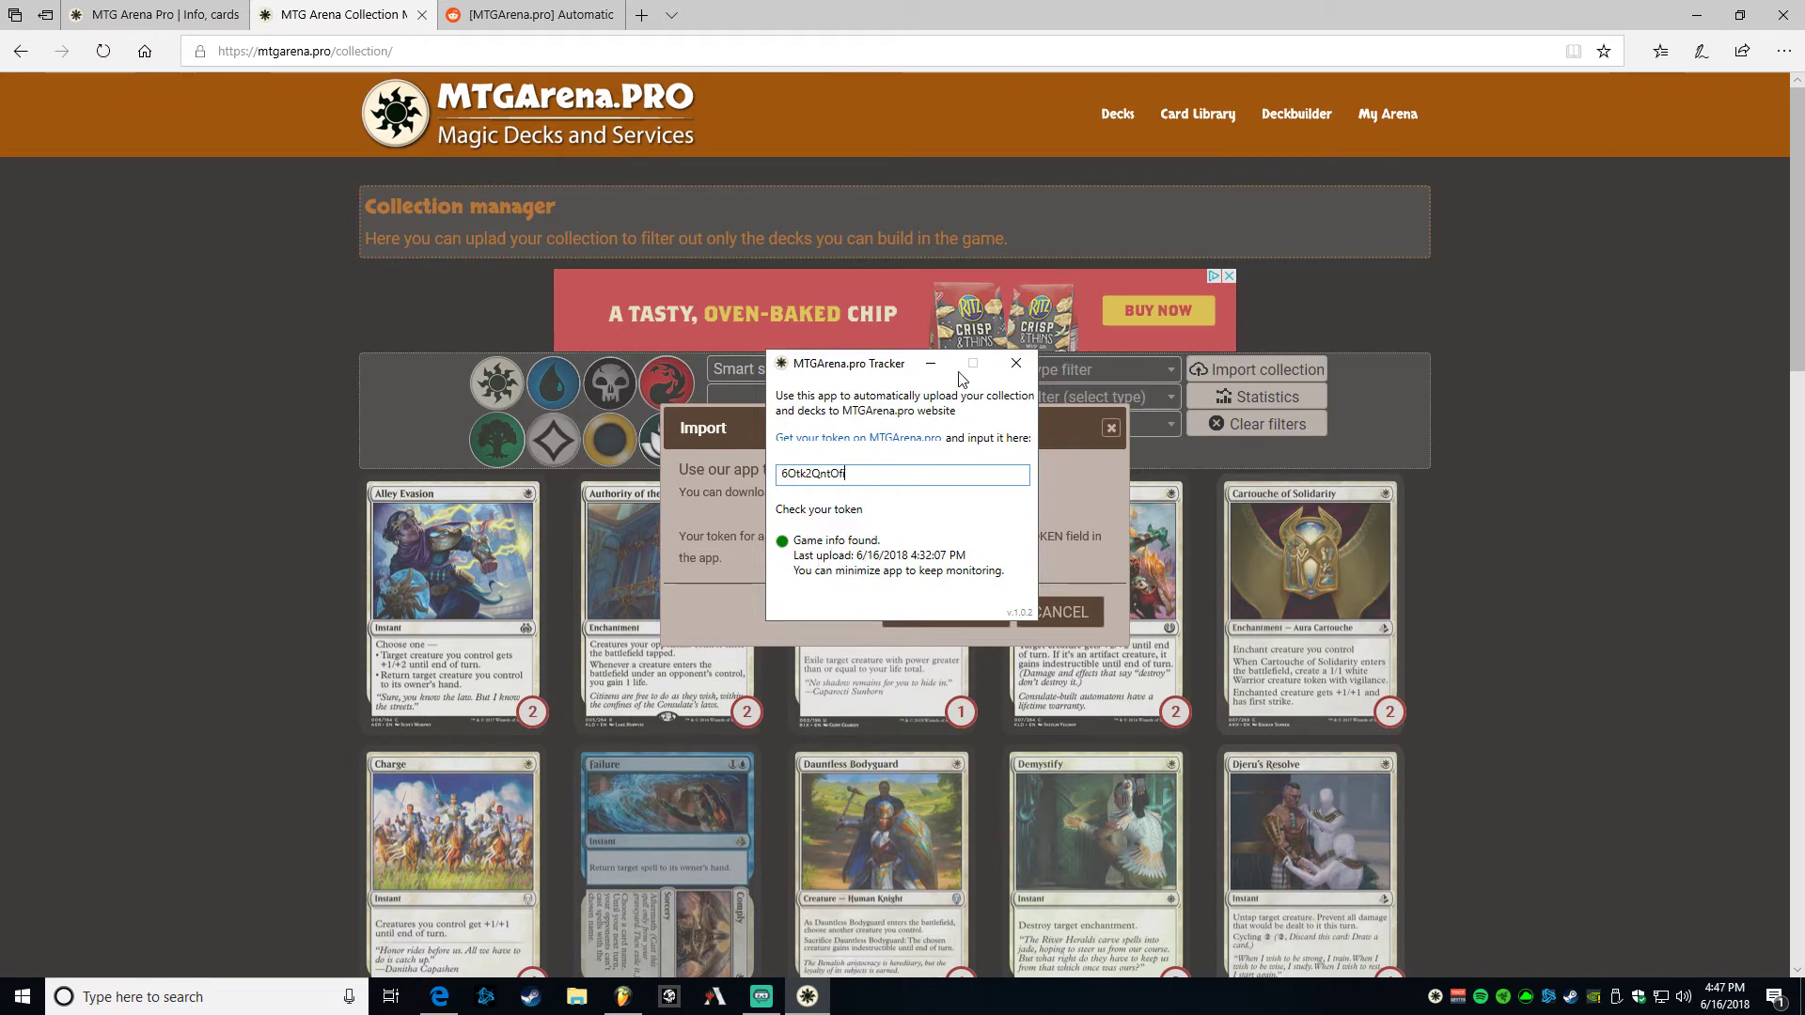
click(931, 363)
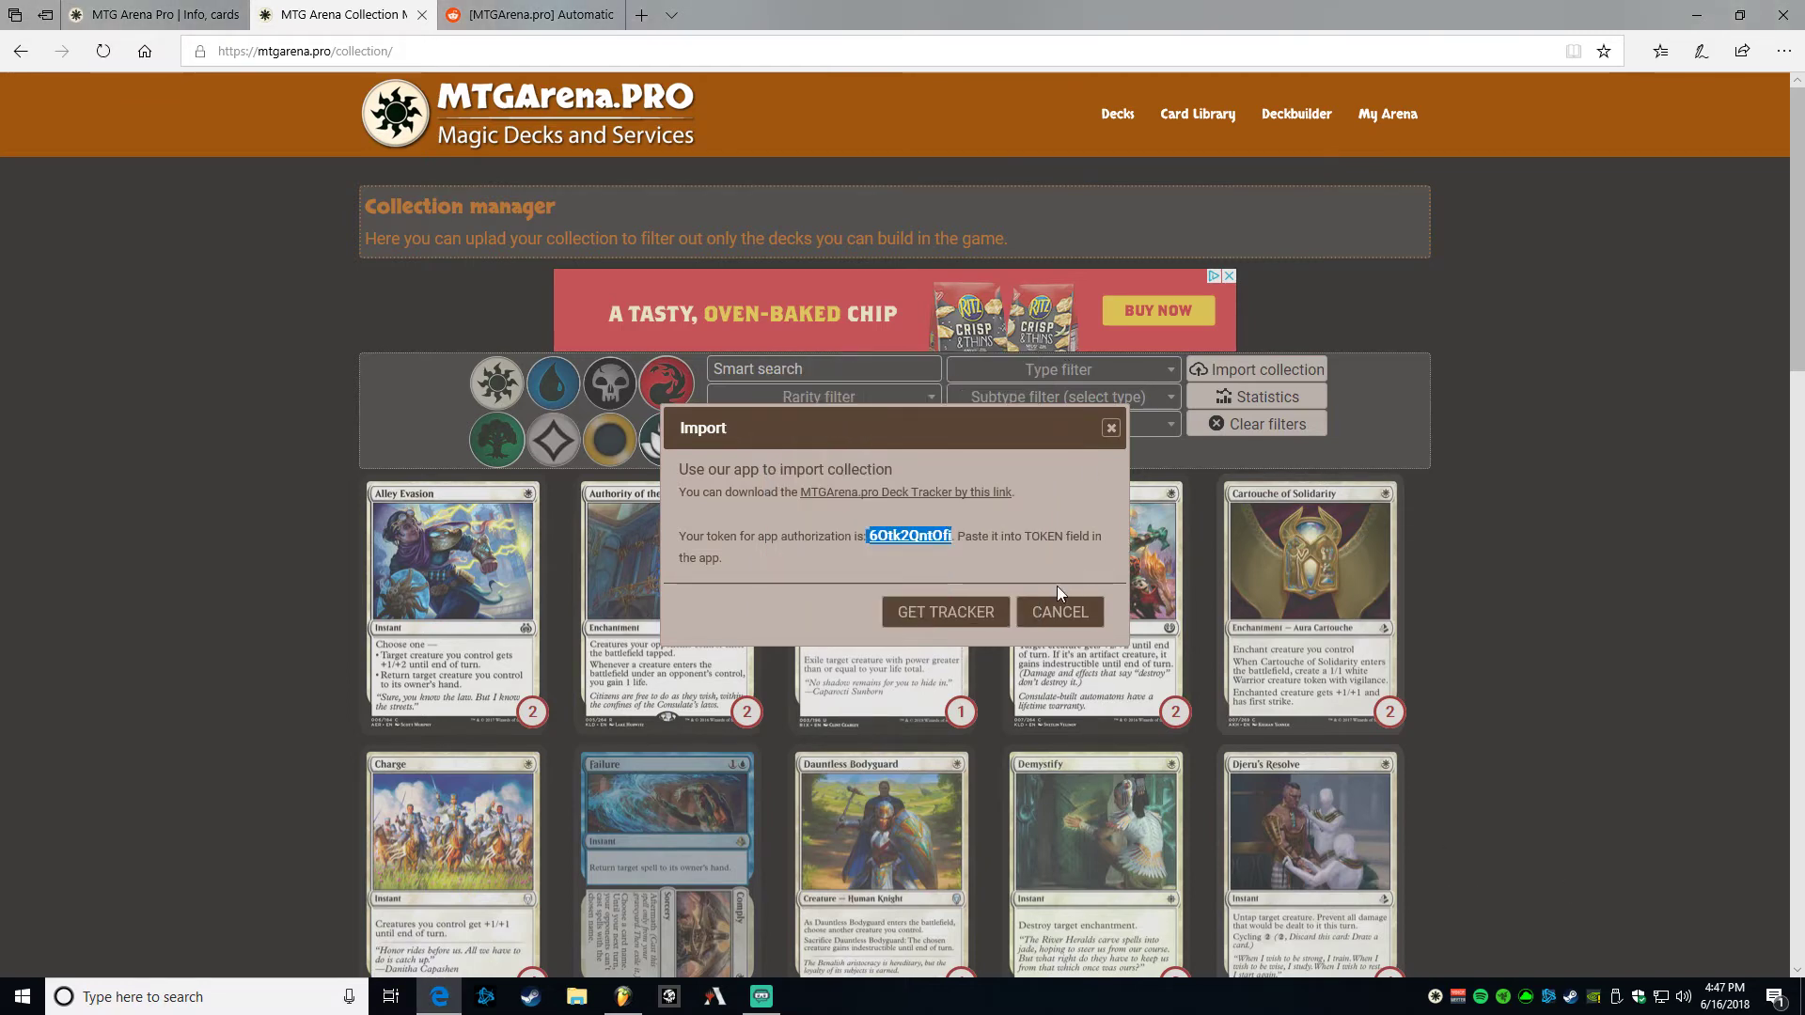
- Cancel the Import dialog to return to the owned-cards list
click(1059, 612)
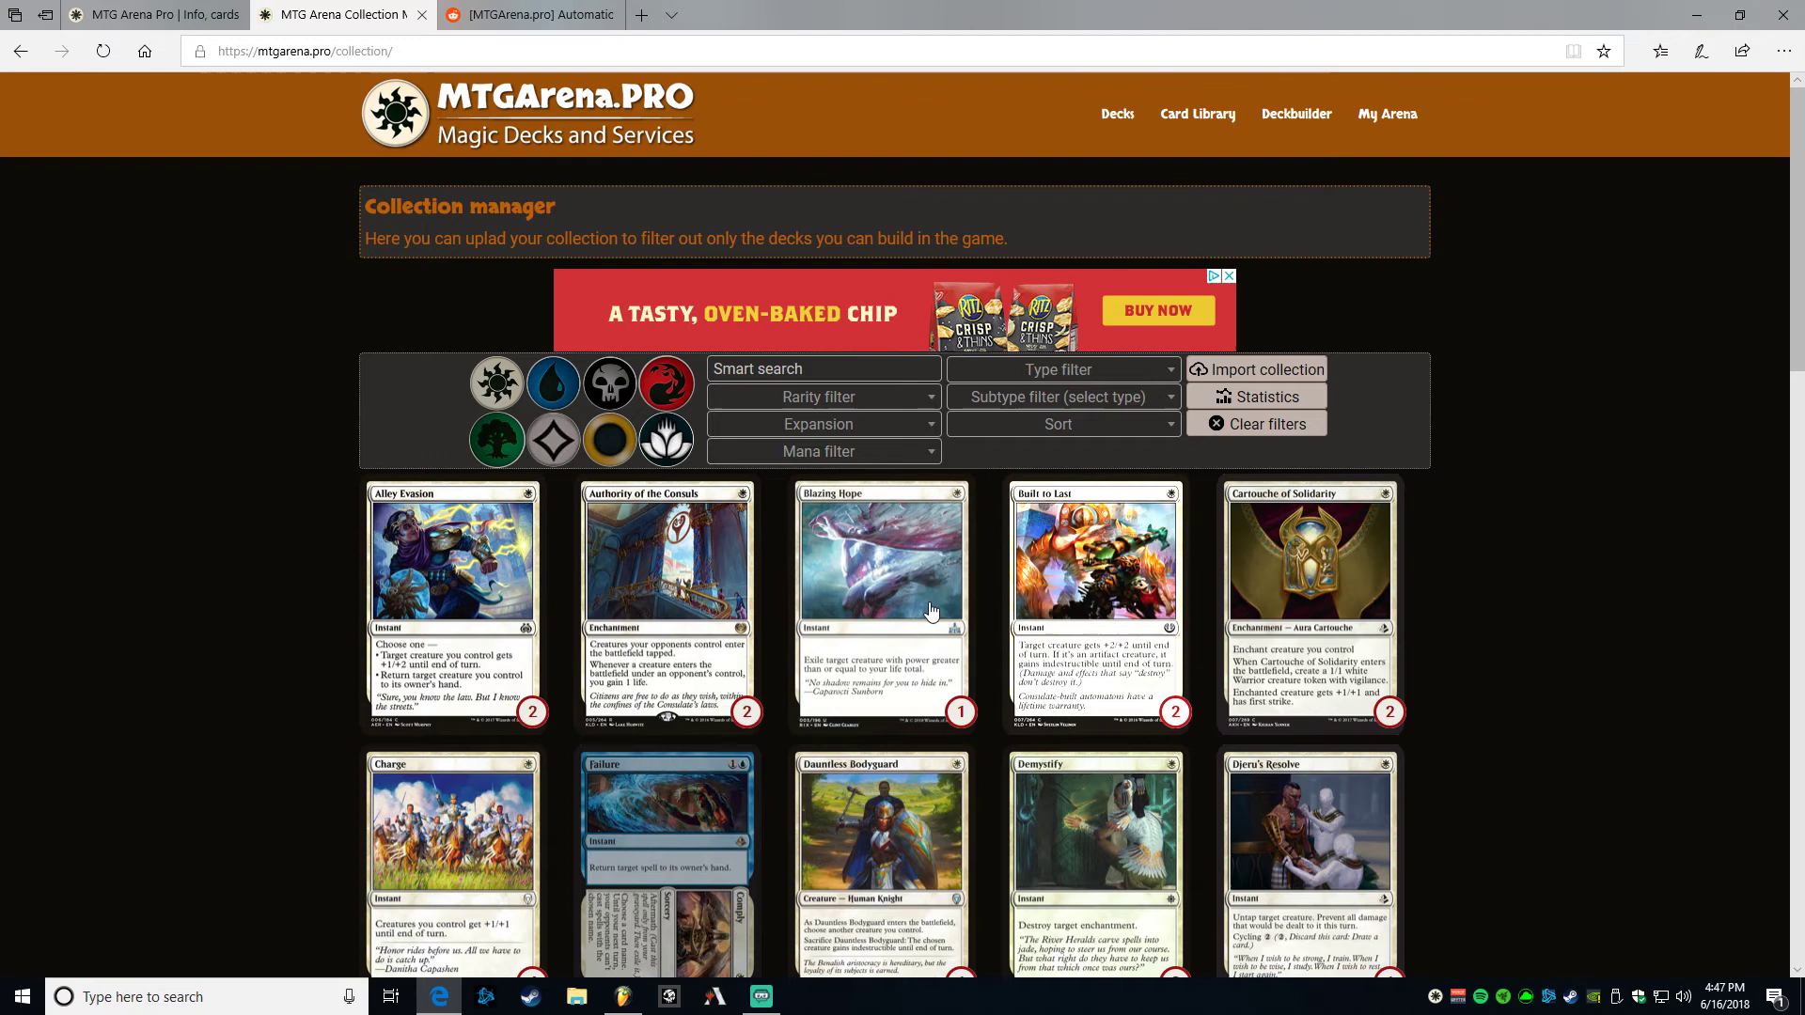
- Open the deckbuilder and filter its cards to the Kaladesh expansion
click(1298, 121)
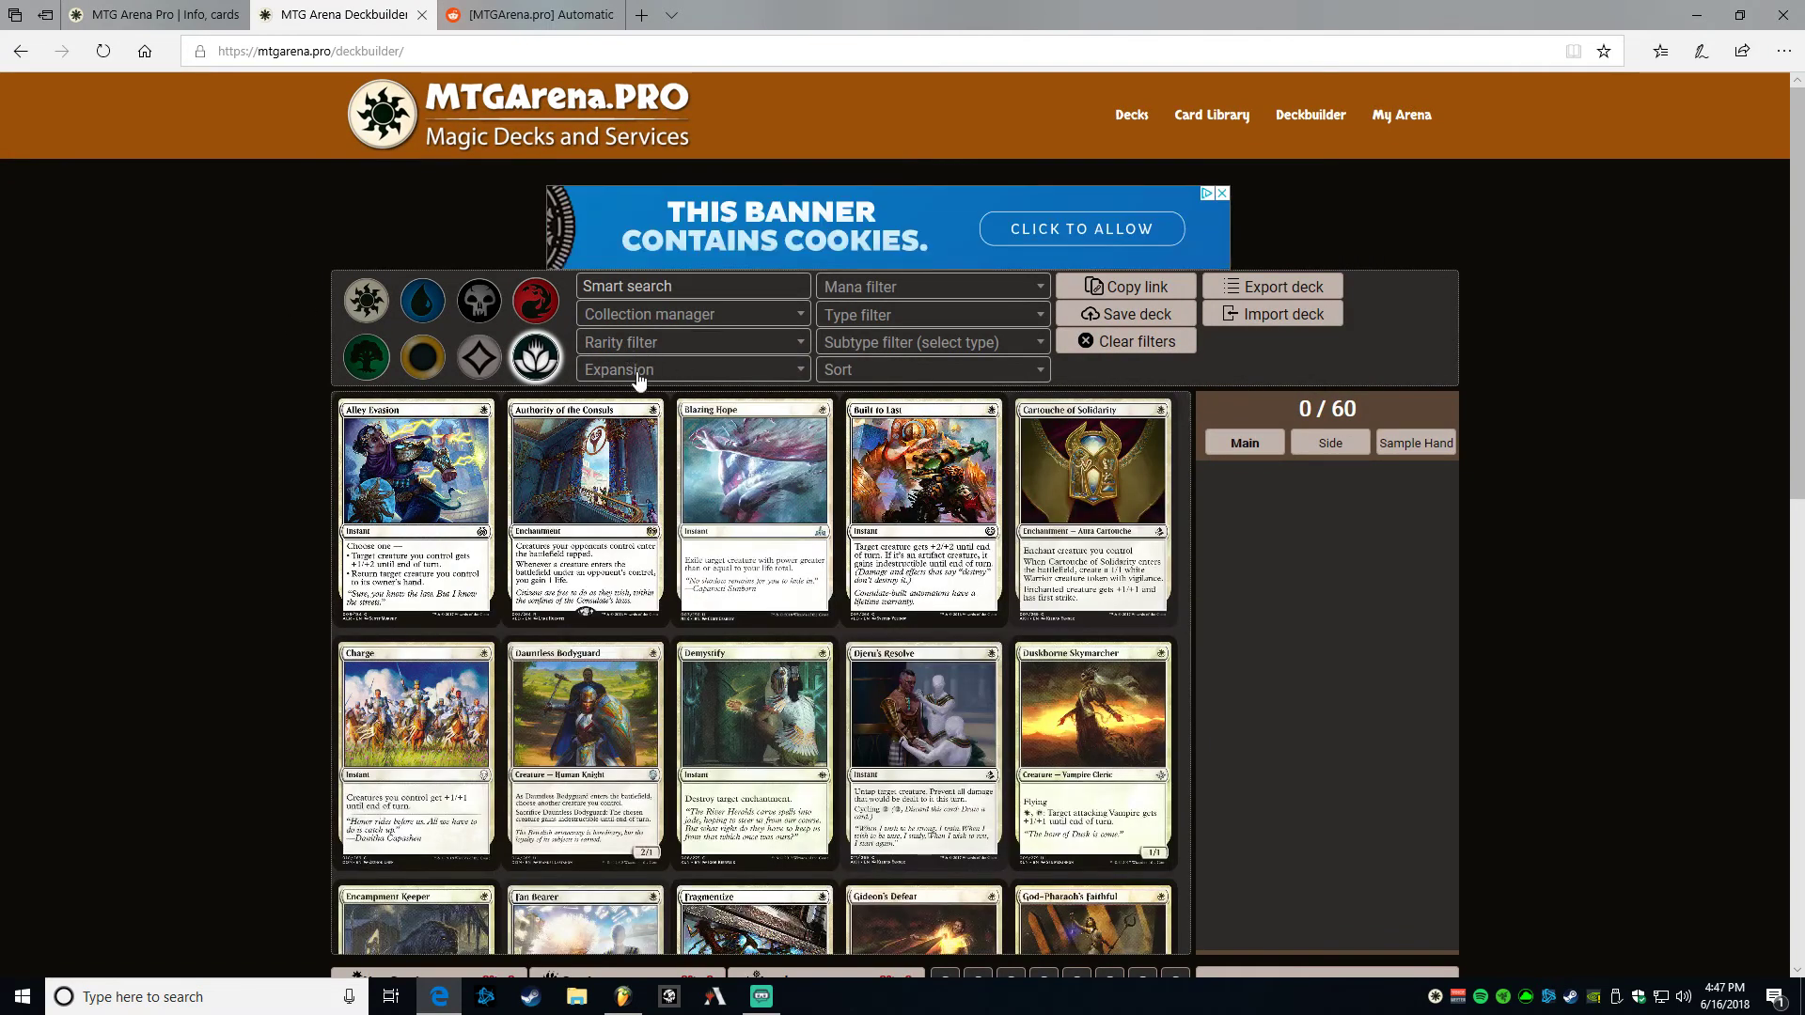
click(632, 372)
scroll(705, 547, down, 1)
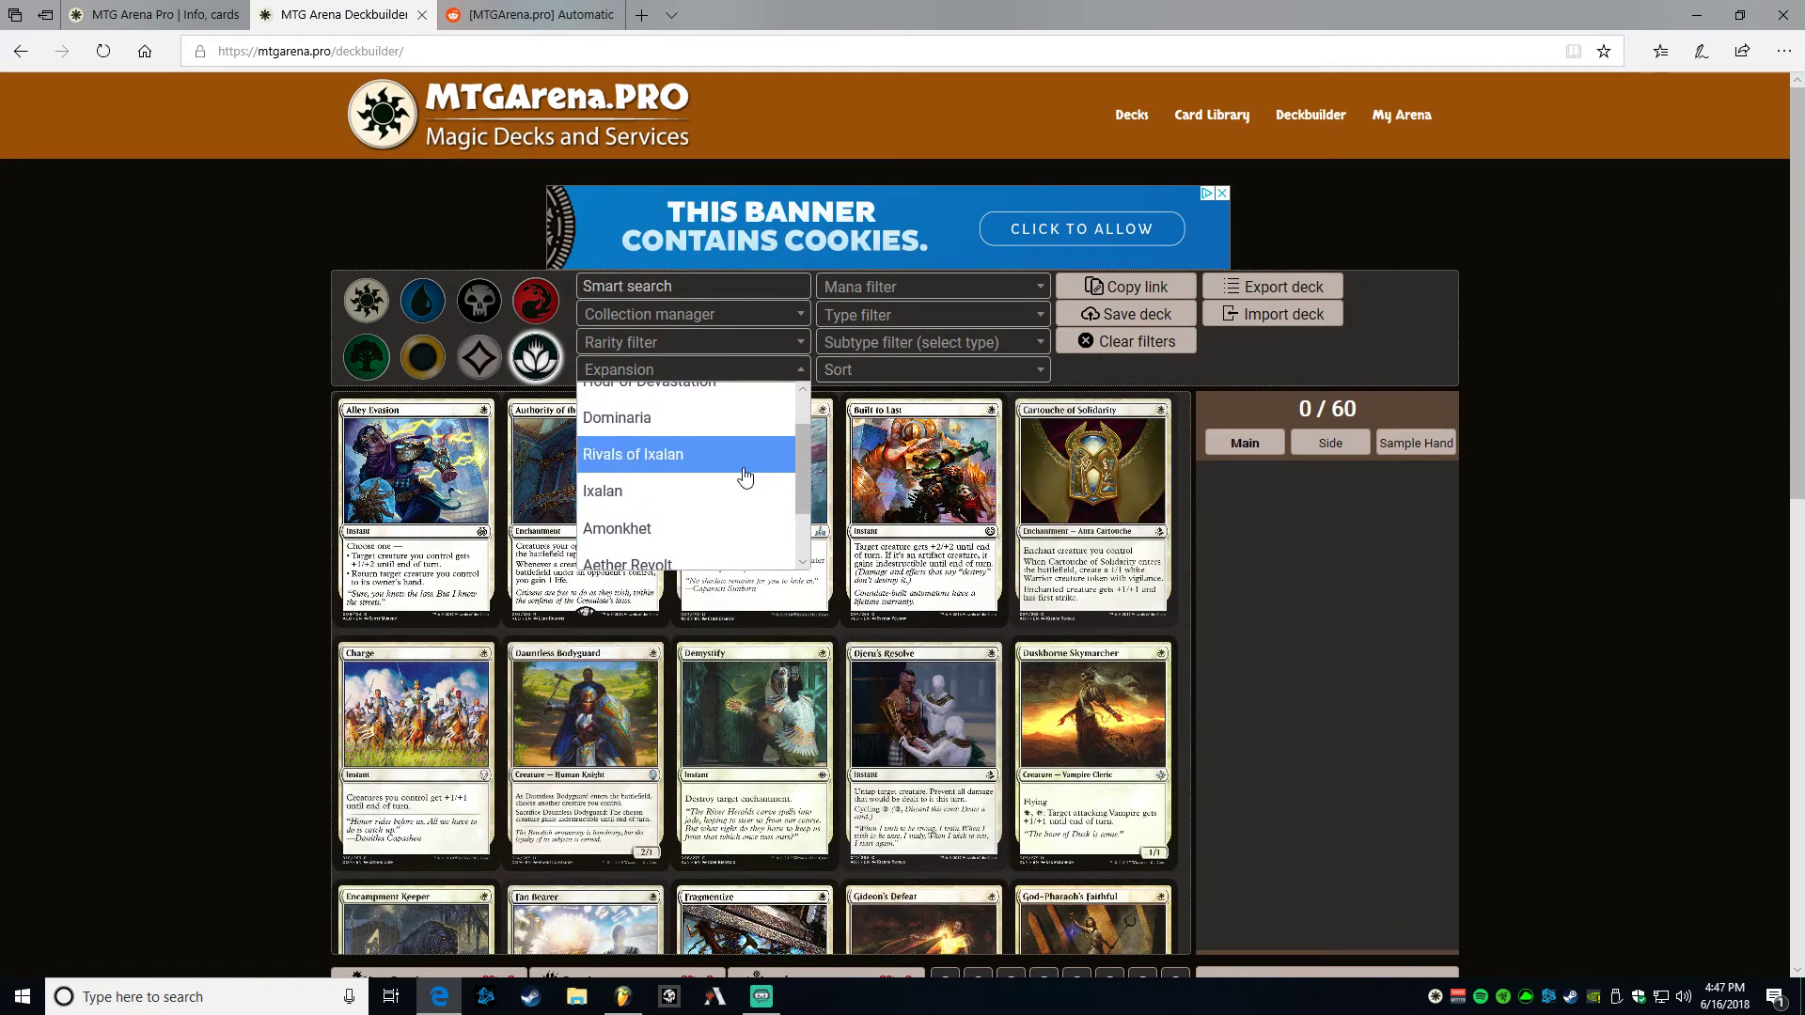
scroll(649, 495, down, 1)
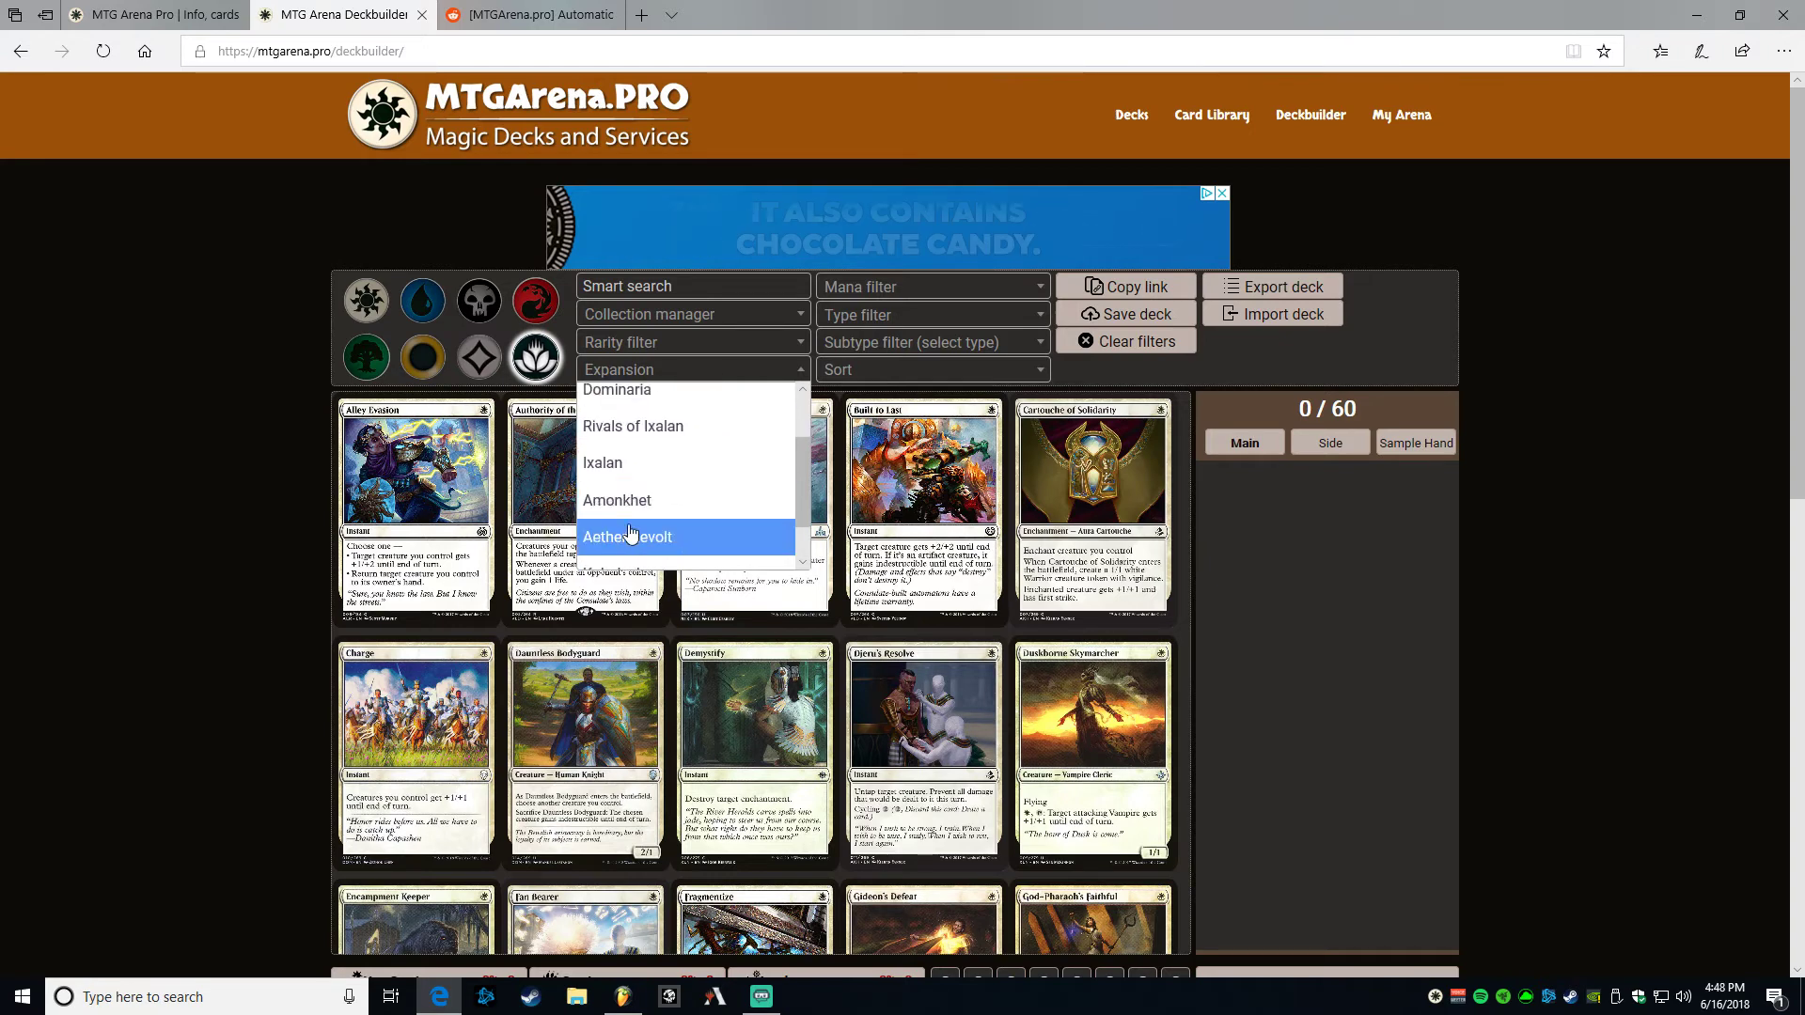
scroll(639, 475, down, 1)
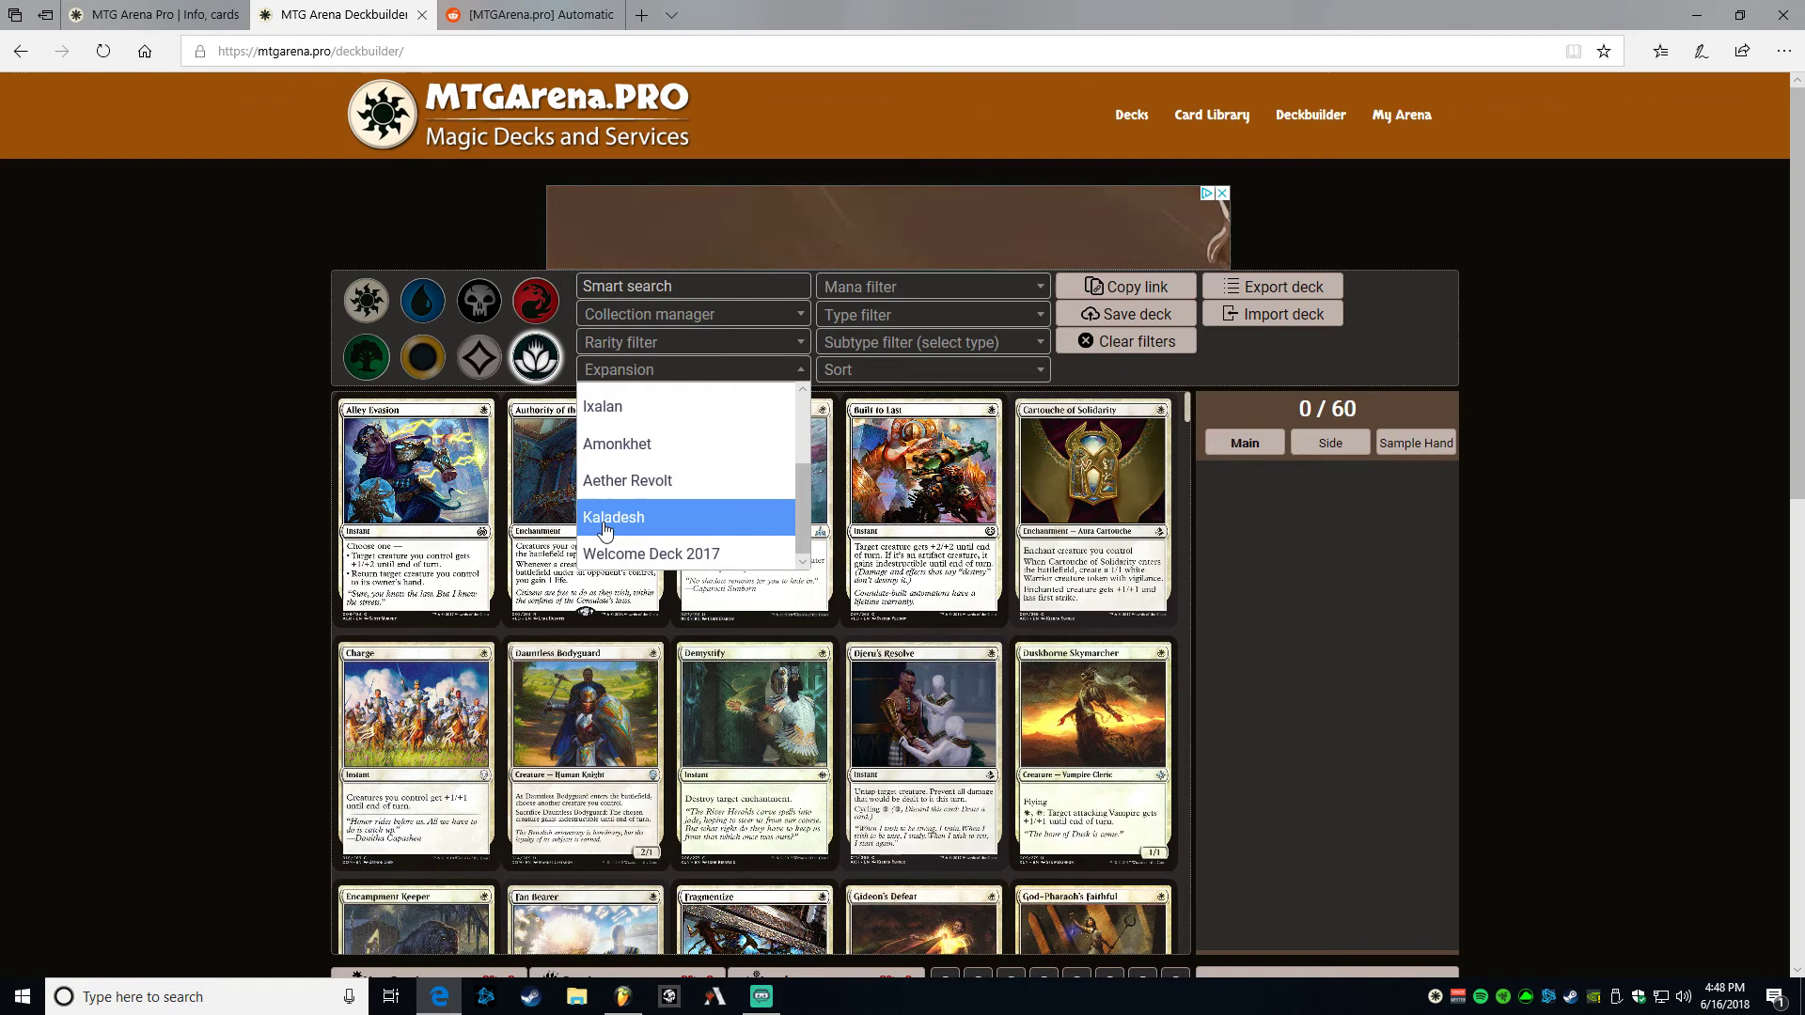
click(611, 519)
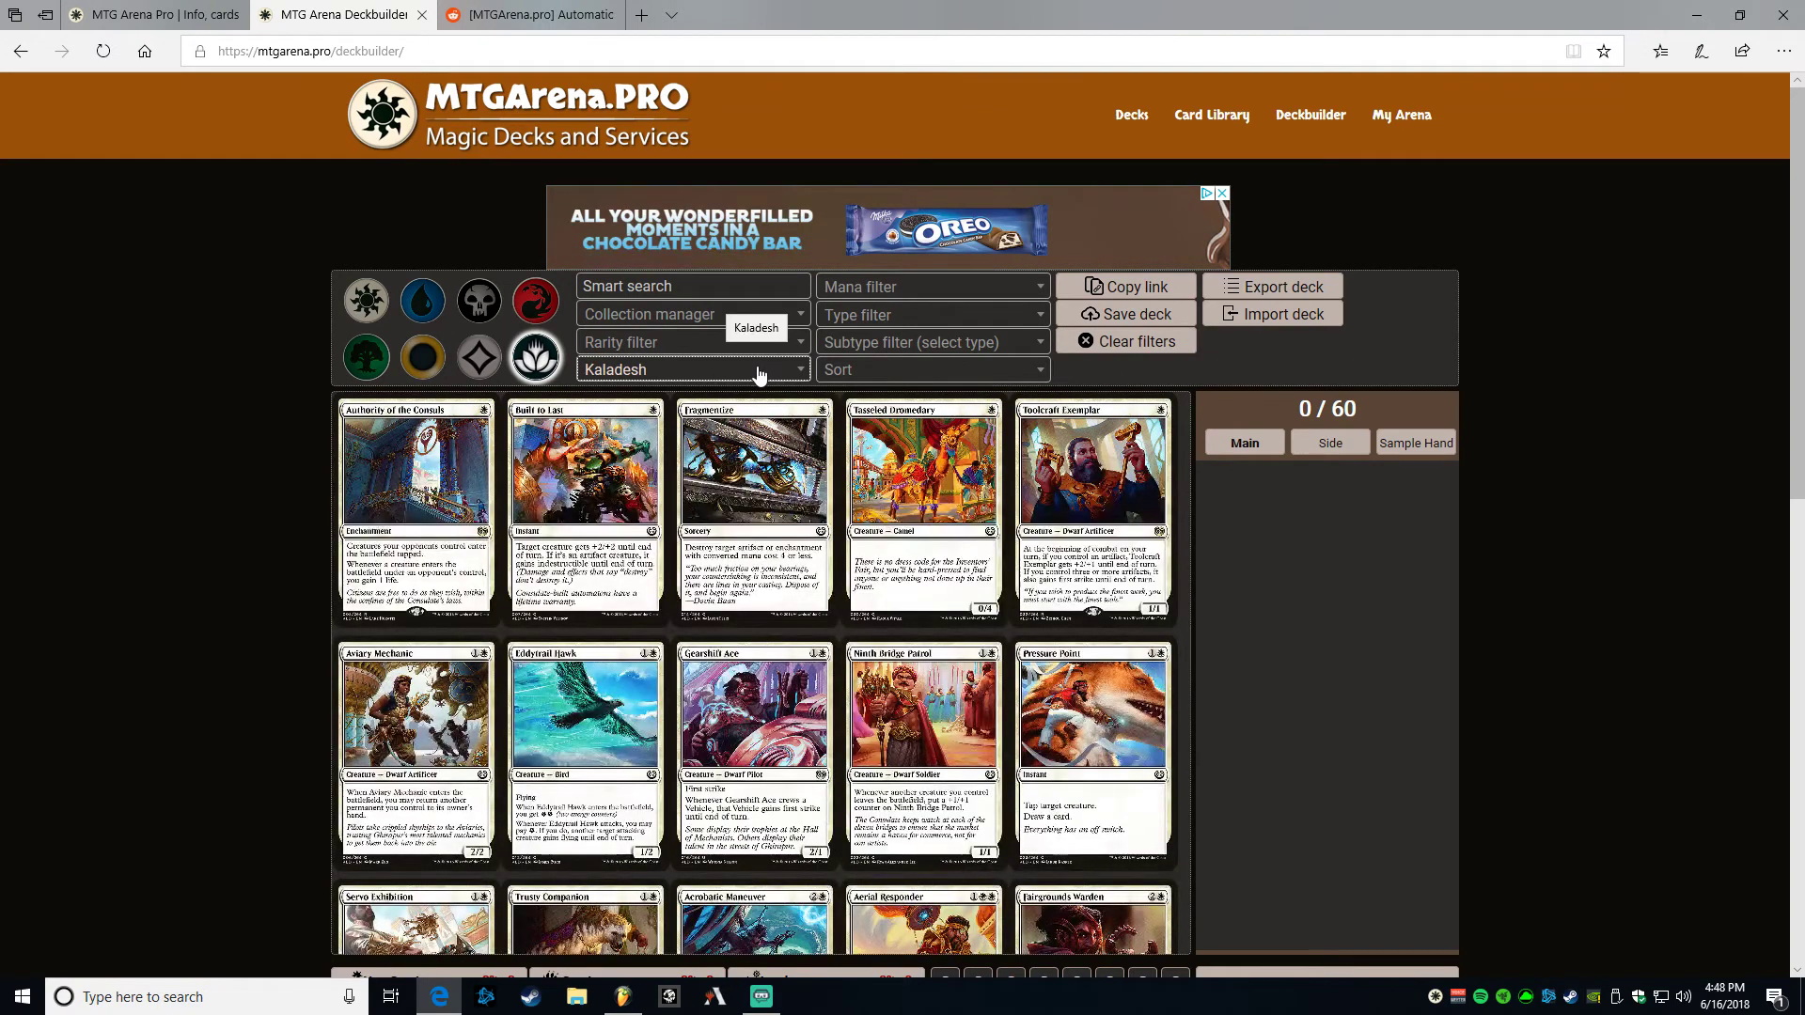
click(787, 381)
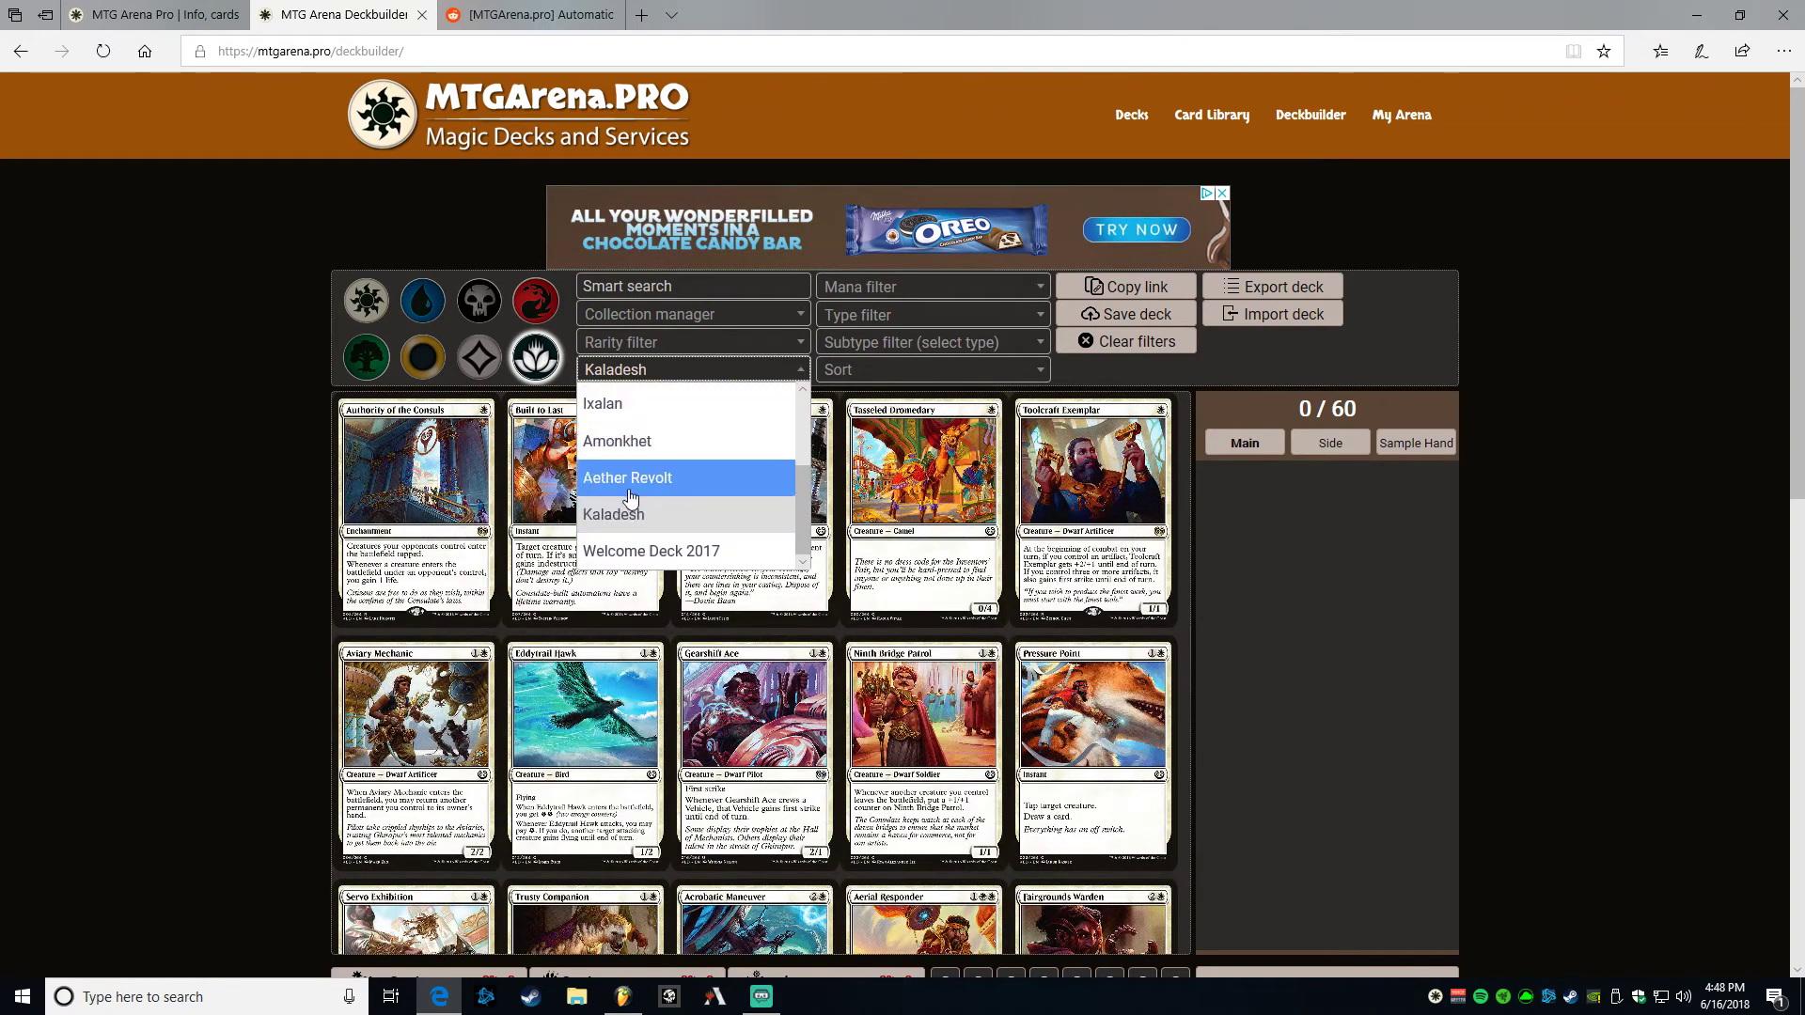
click(759, 283)
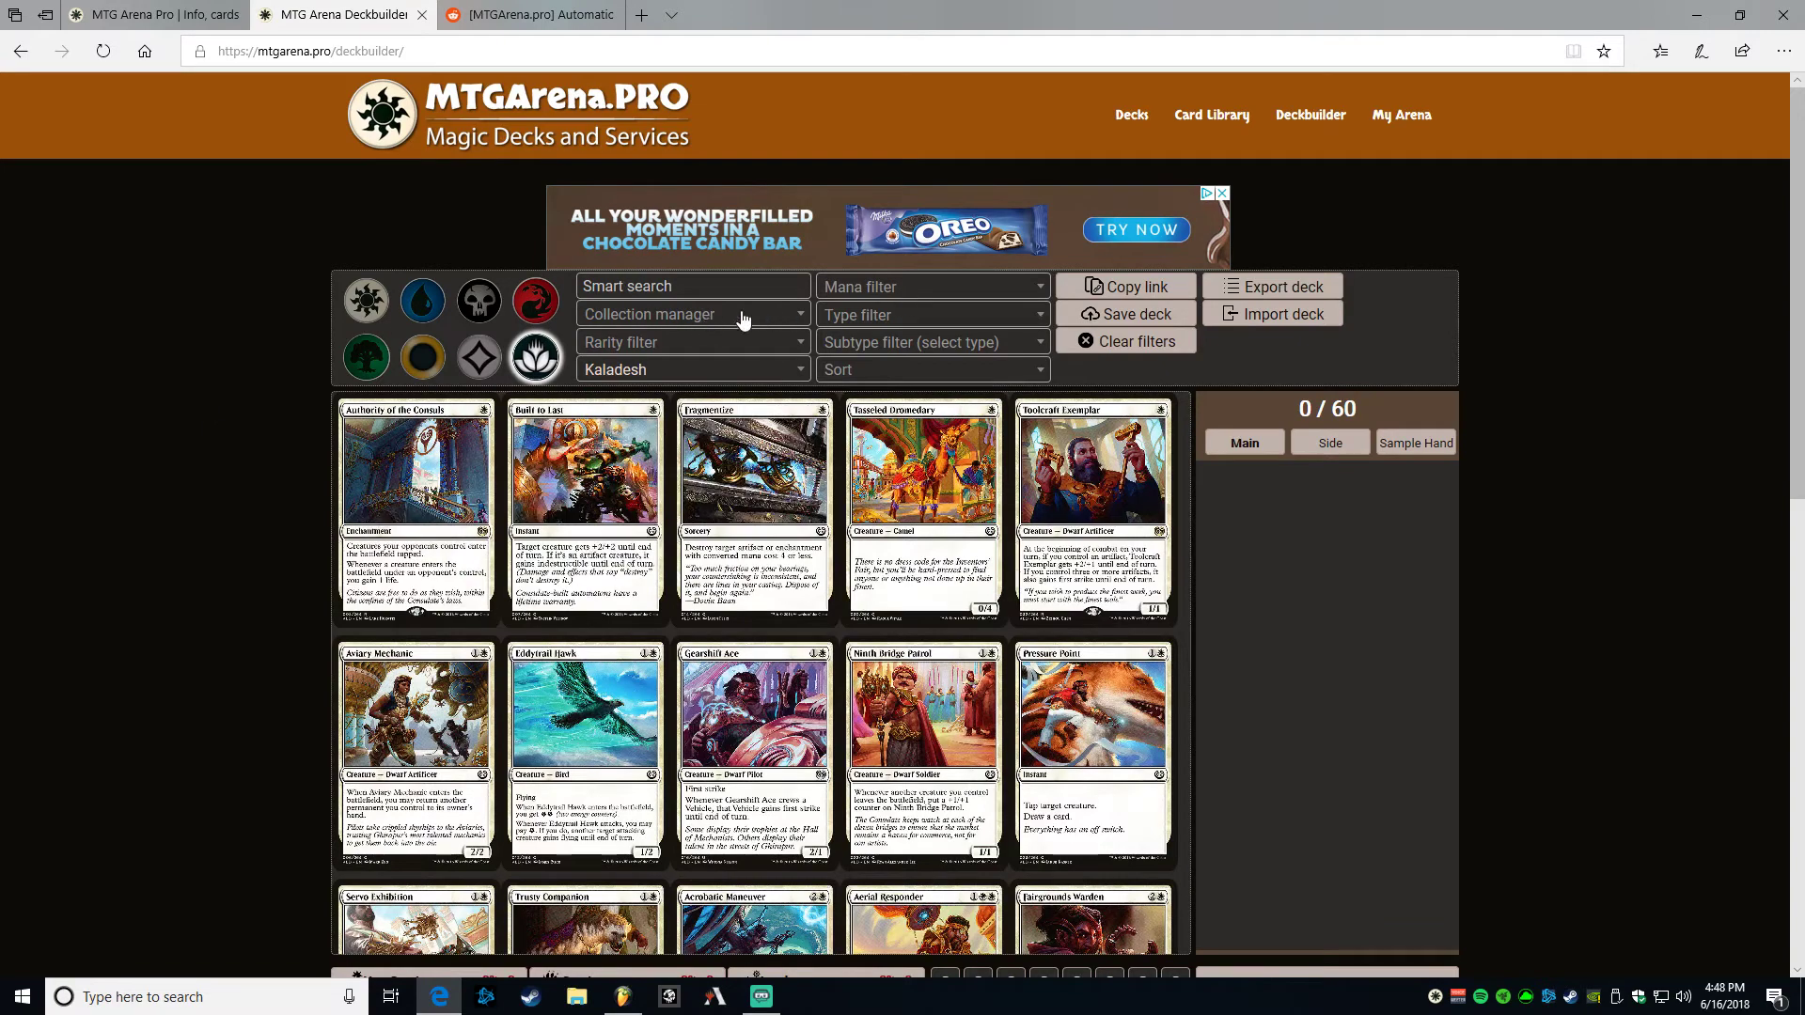
- Check the subtype and sort options without changing them, then open the Decks list
click(939, 348)
click(938, 348)
click(914, 374)
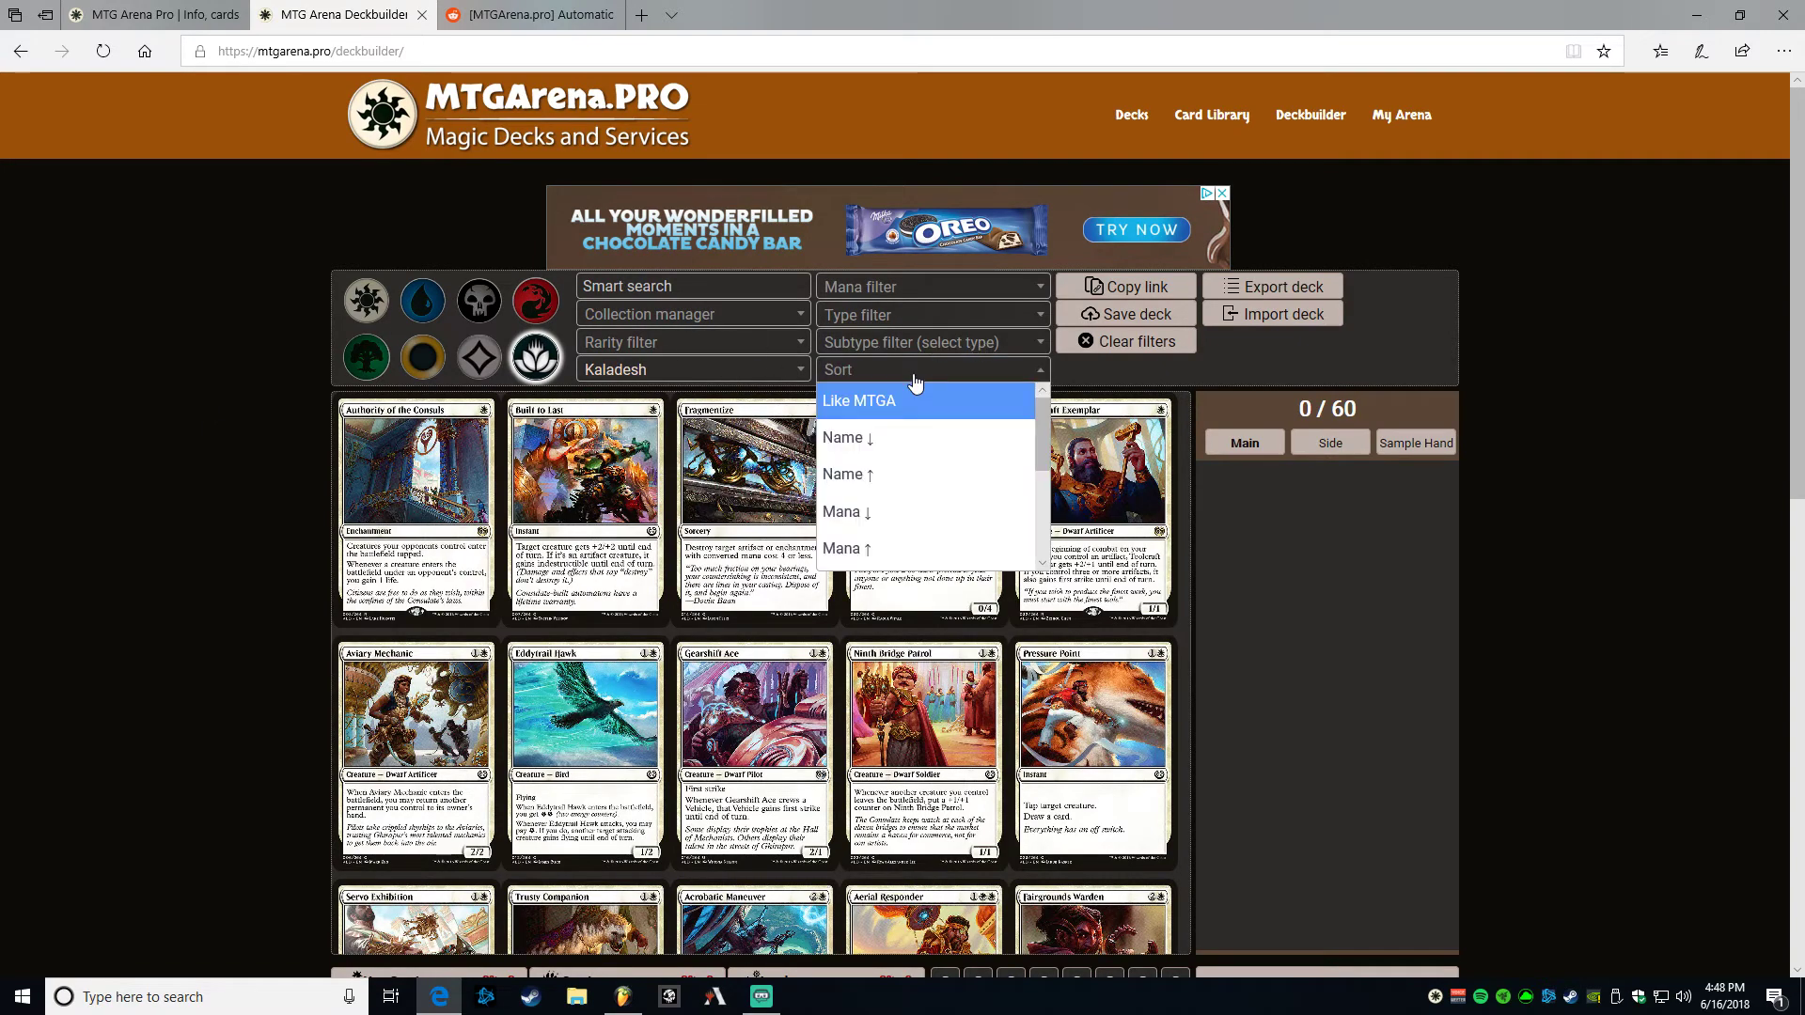
click(915, 376)
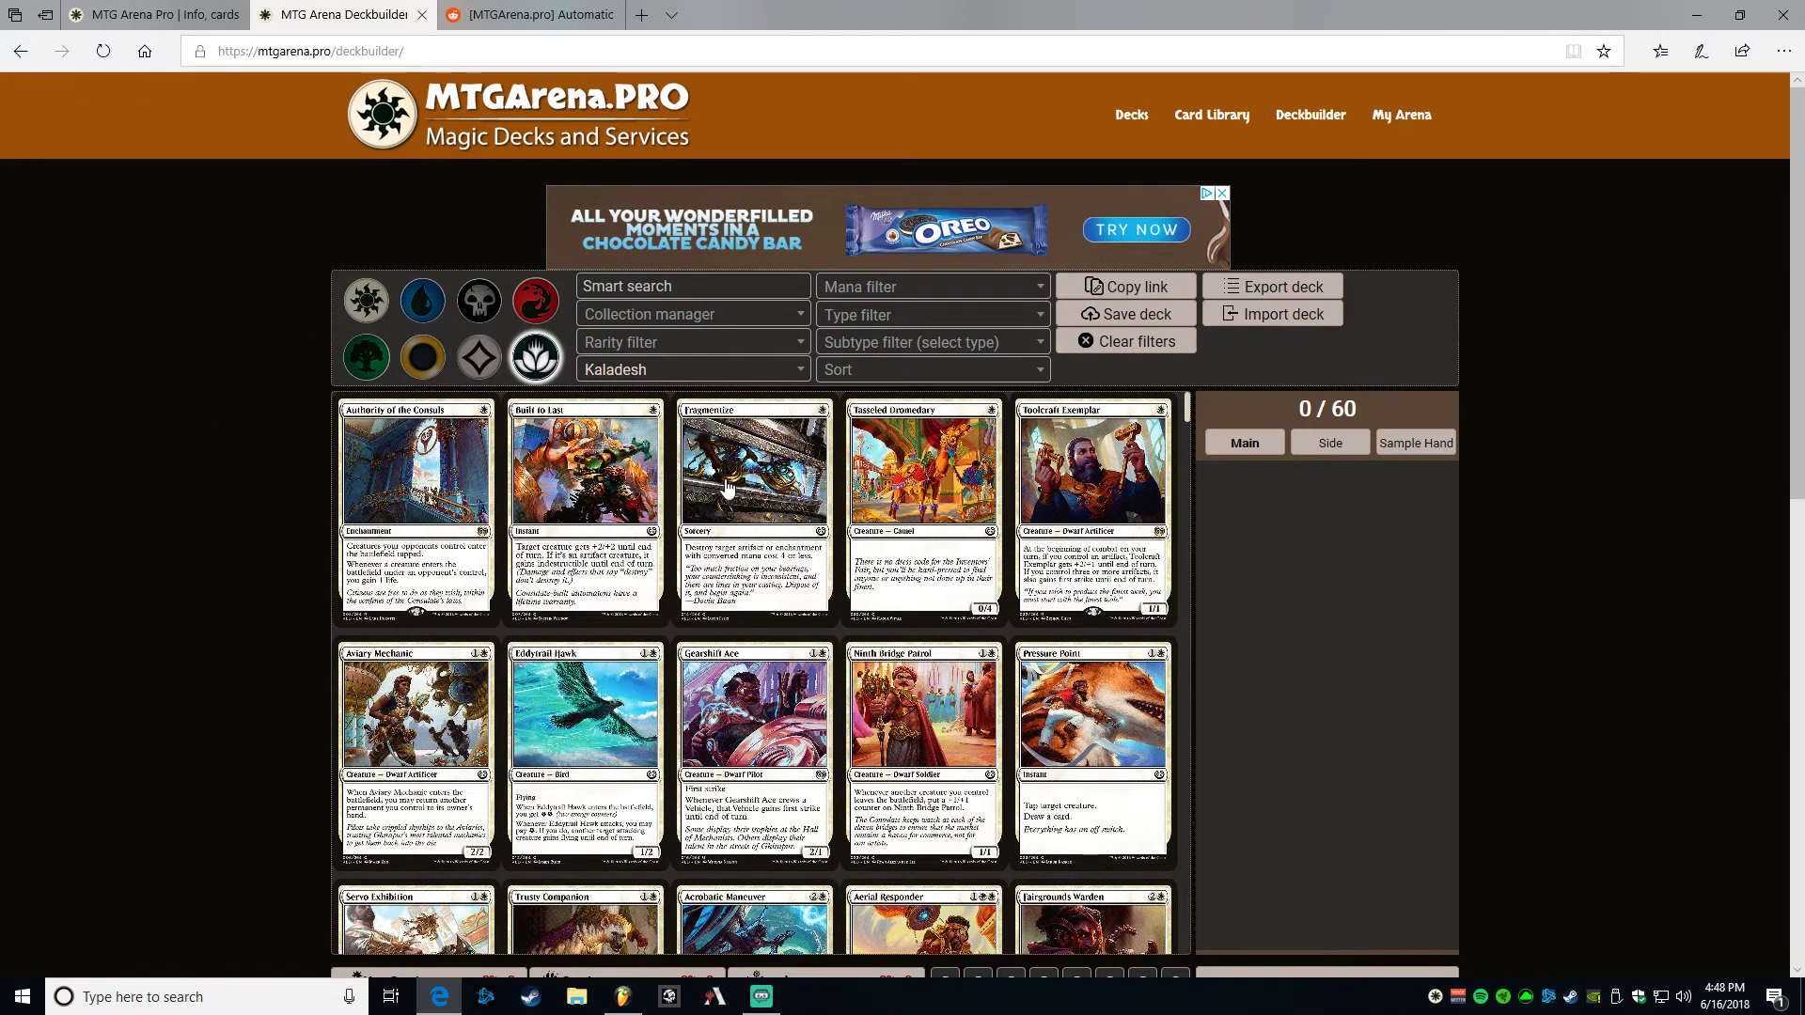
scroll(210, 463, down, 7)
scroll(222, 448, up, 7)
scroll(222, 448, down, 5)
scroll(218, 449, up, 5)
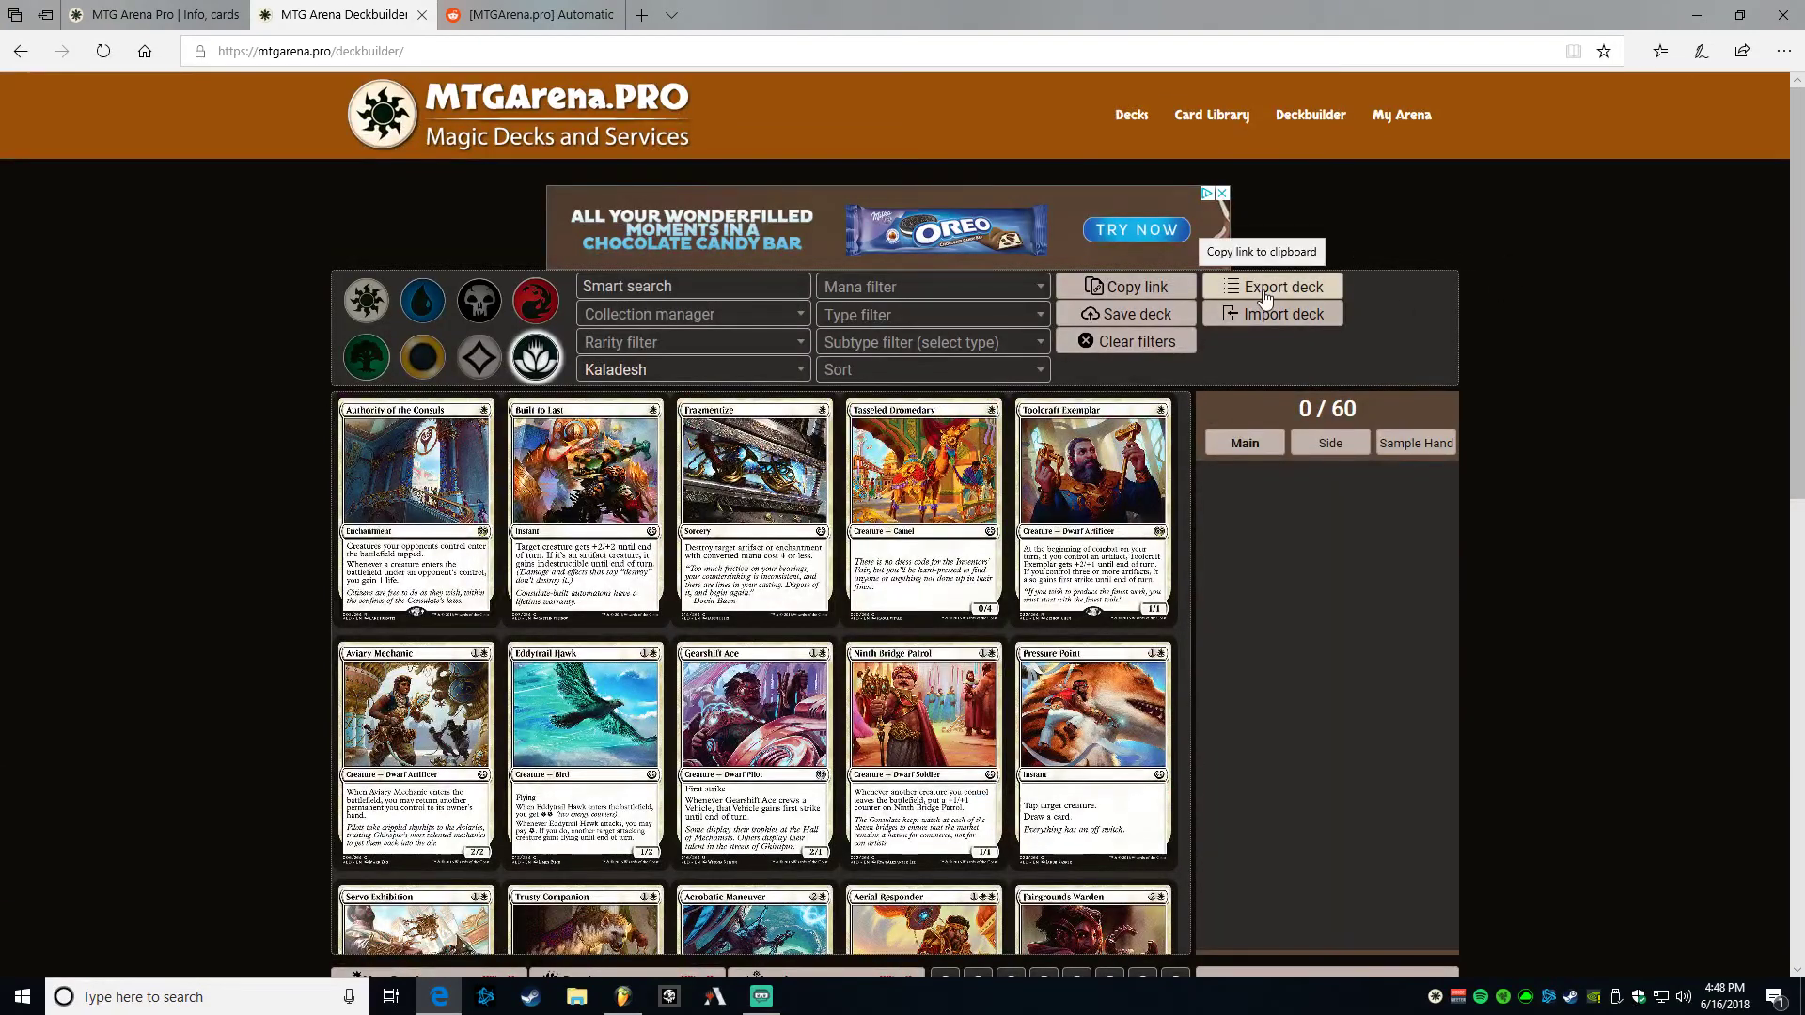
click(1133, 115)
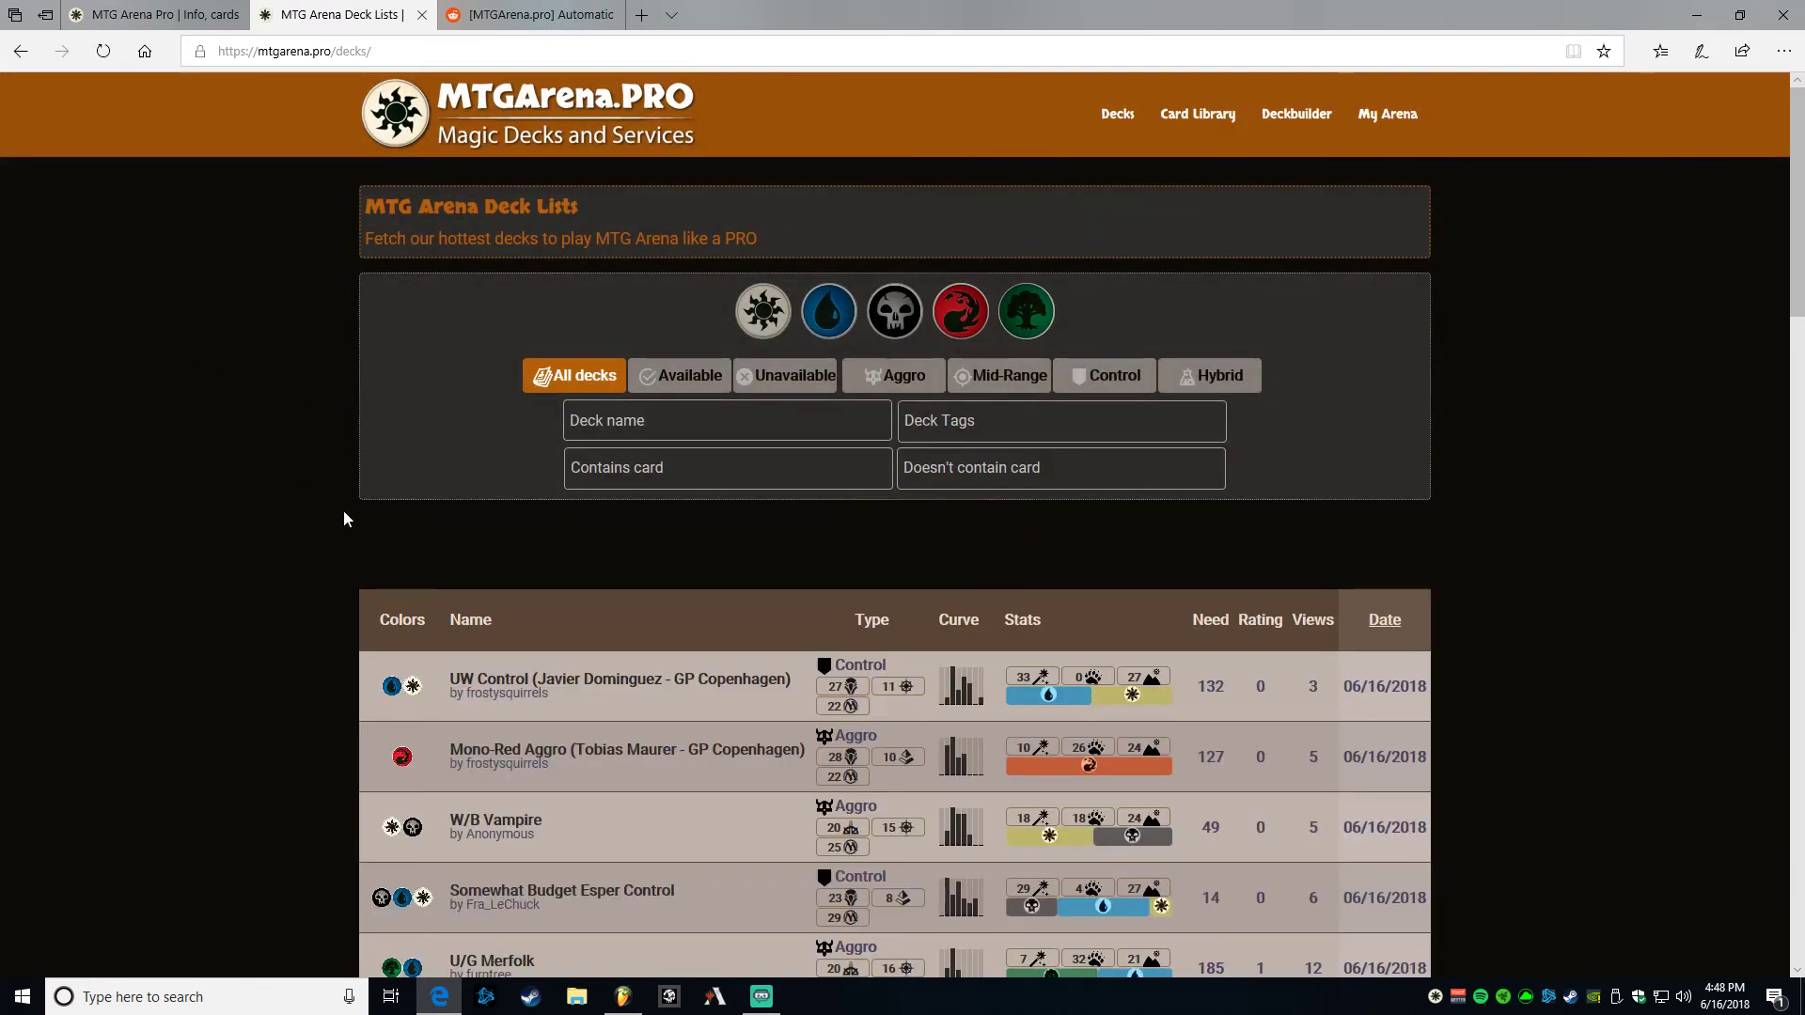
- Open the UW Control GP Copenhagen deck in a new tab and view it
scroll(331, 564, down, 4)
middle_click(483, 274)
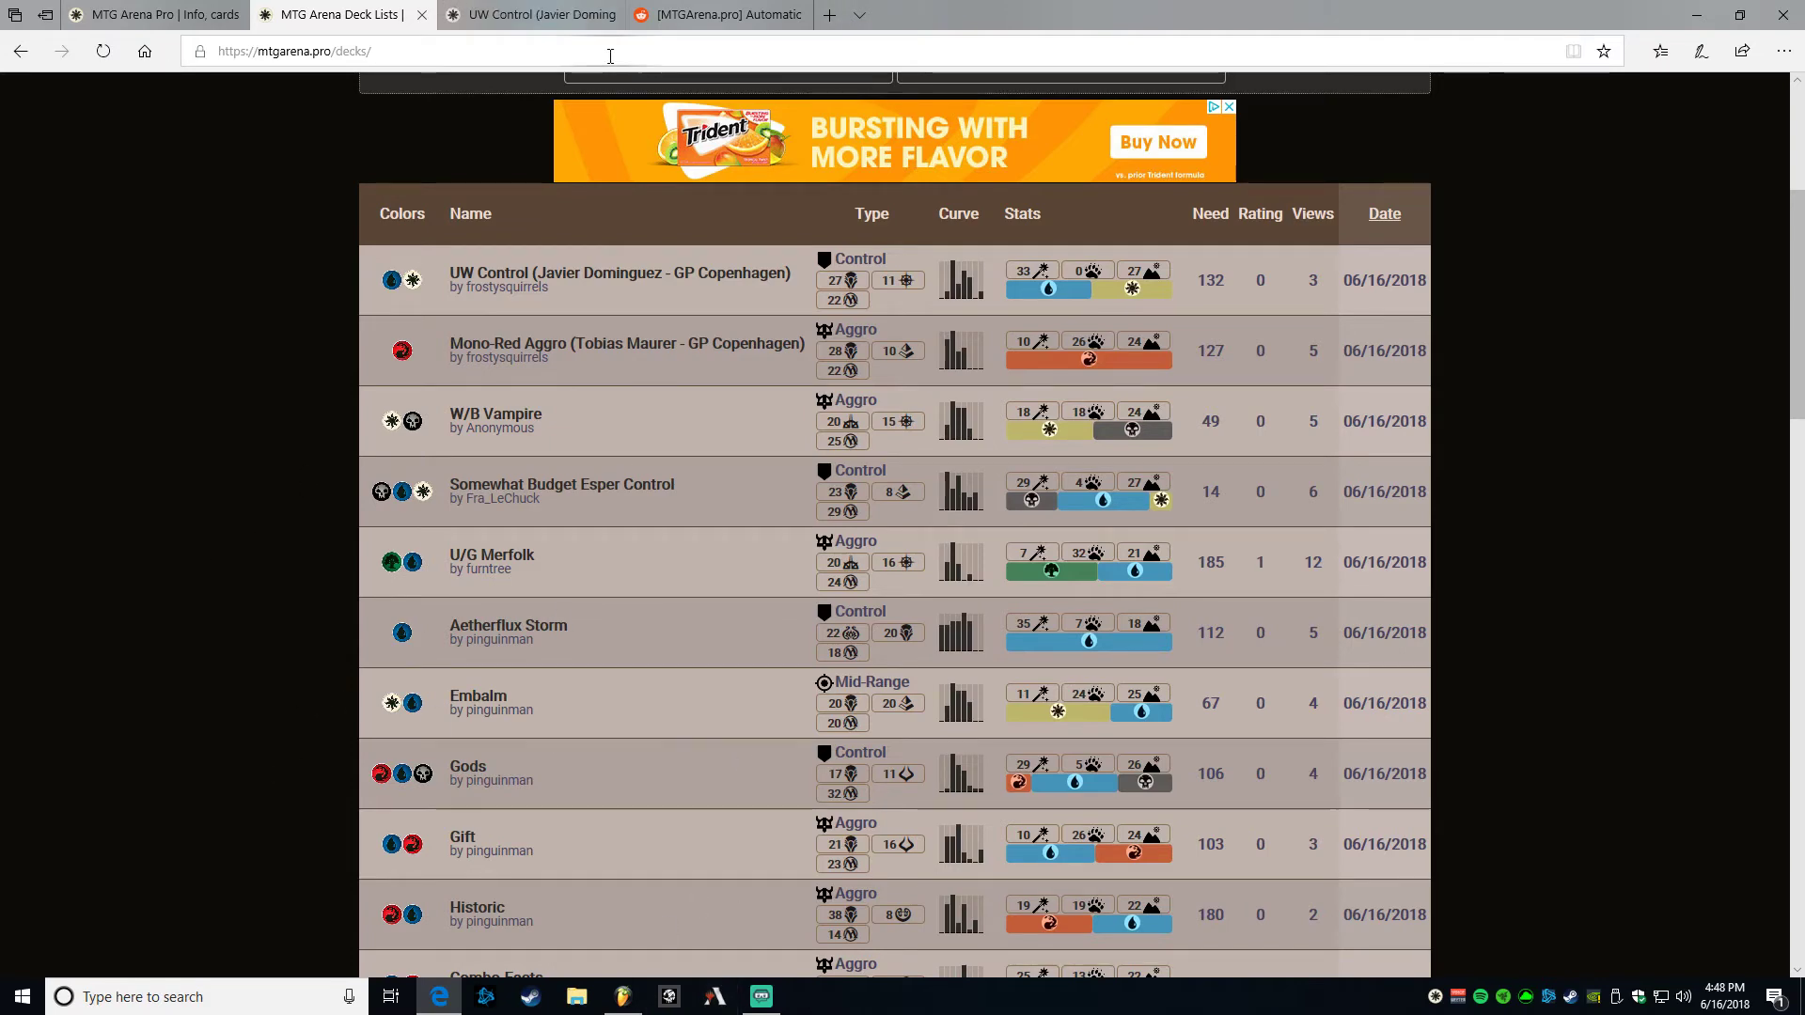
click(516, 17)
scroll(651, 528, down, 9)
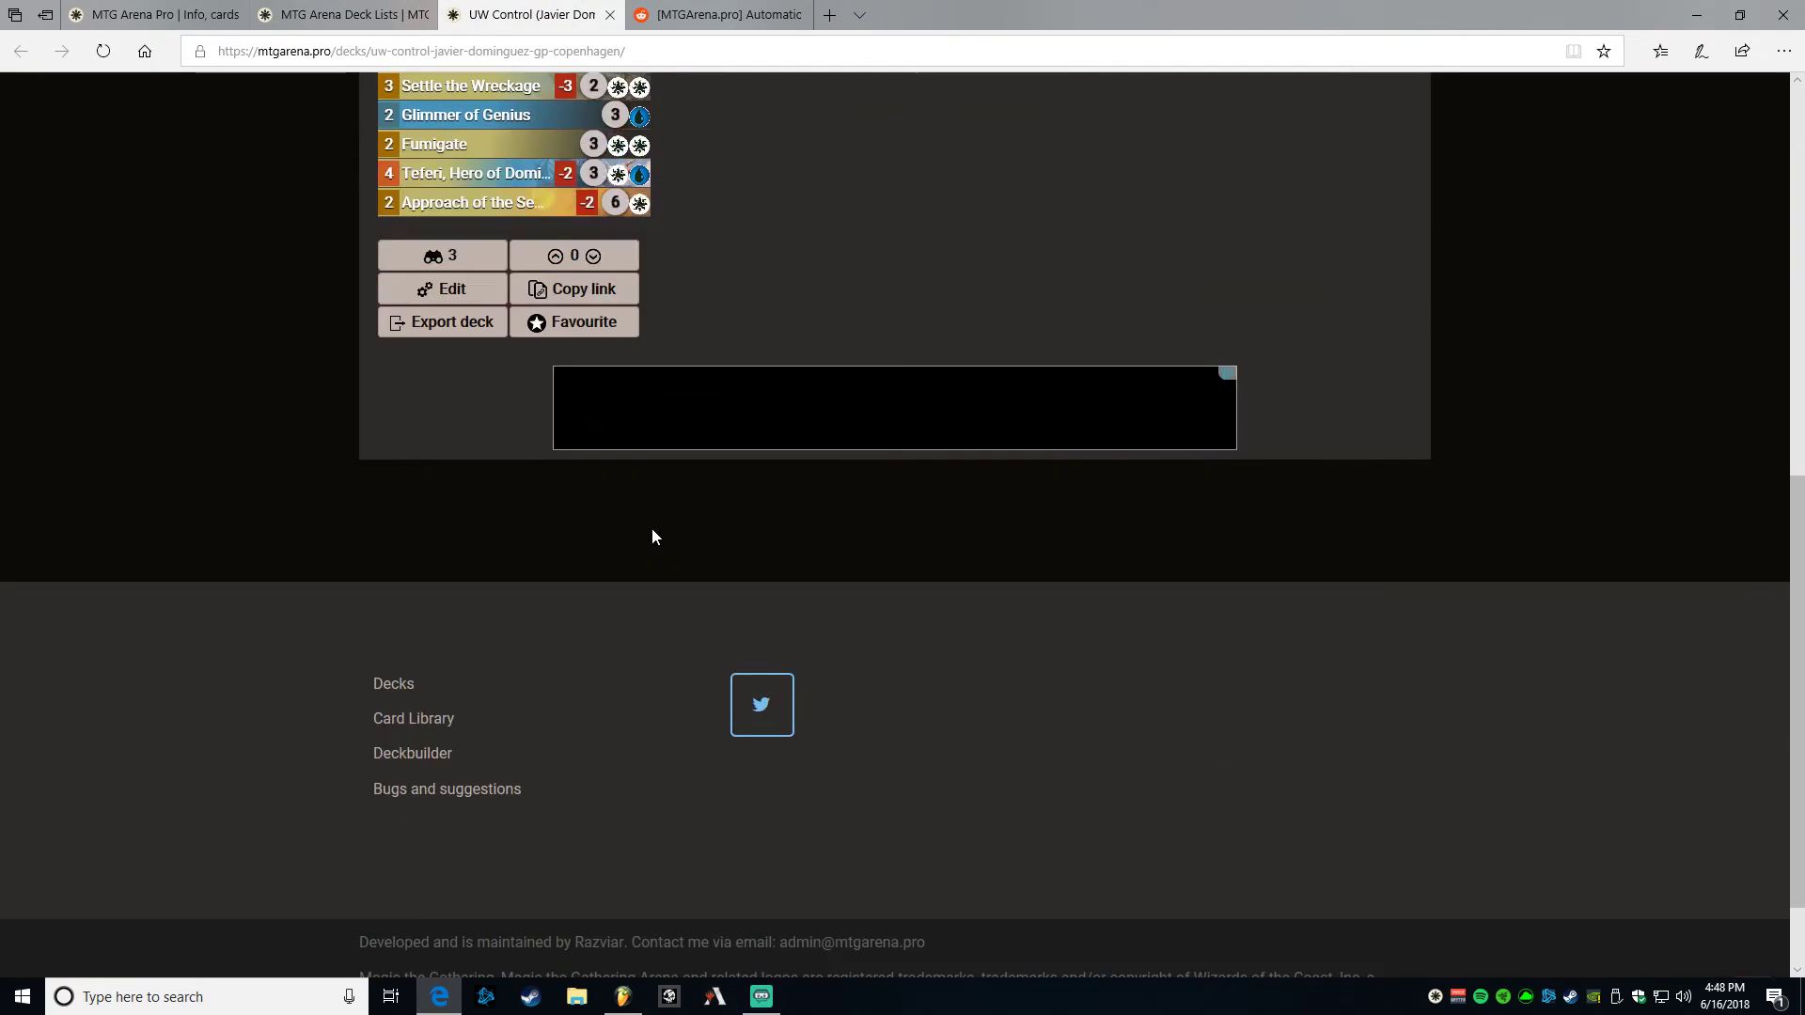
scroll(794, 494, up, 7)
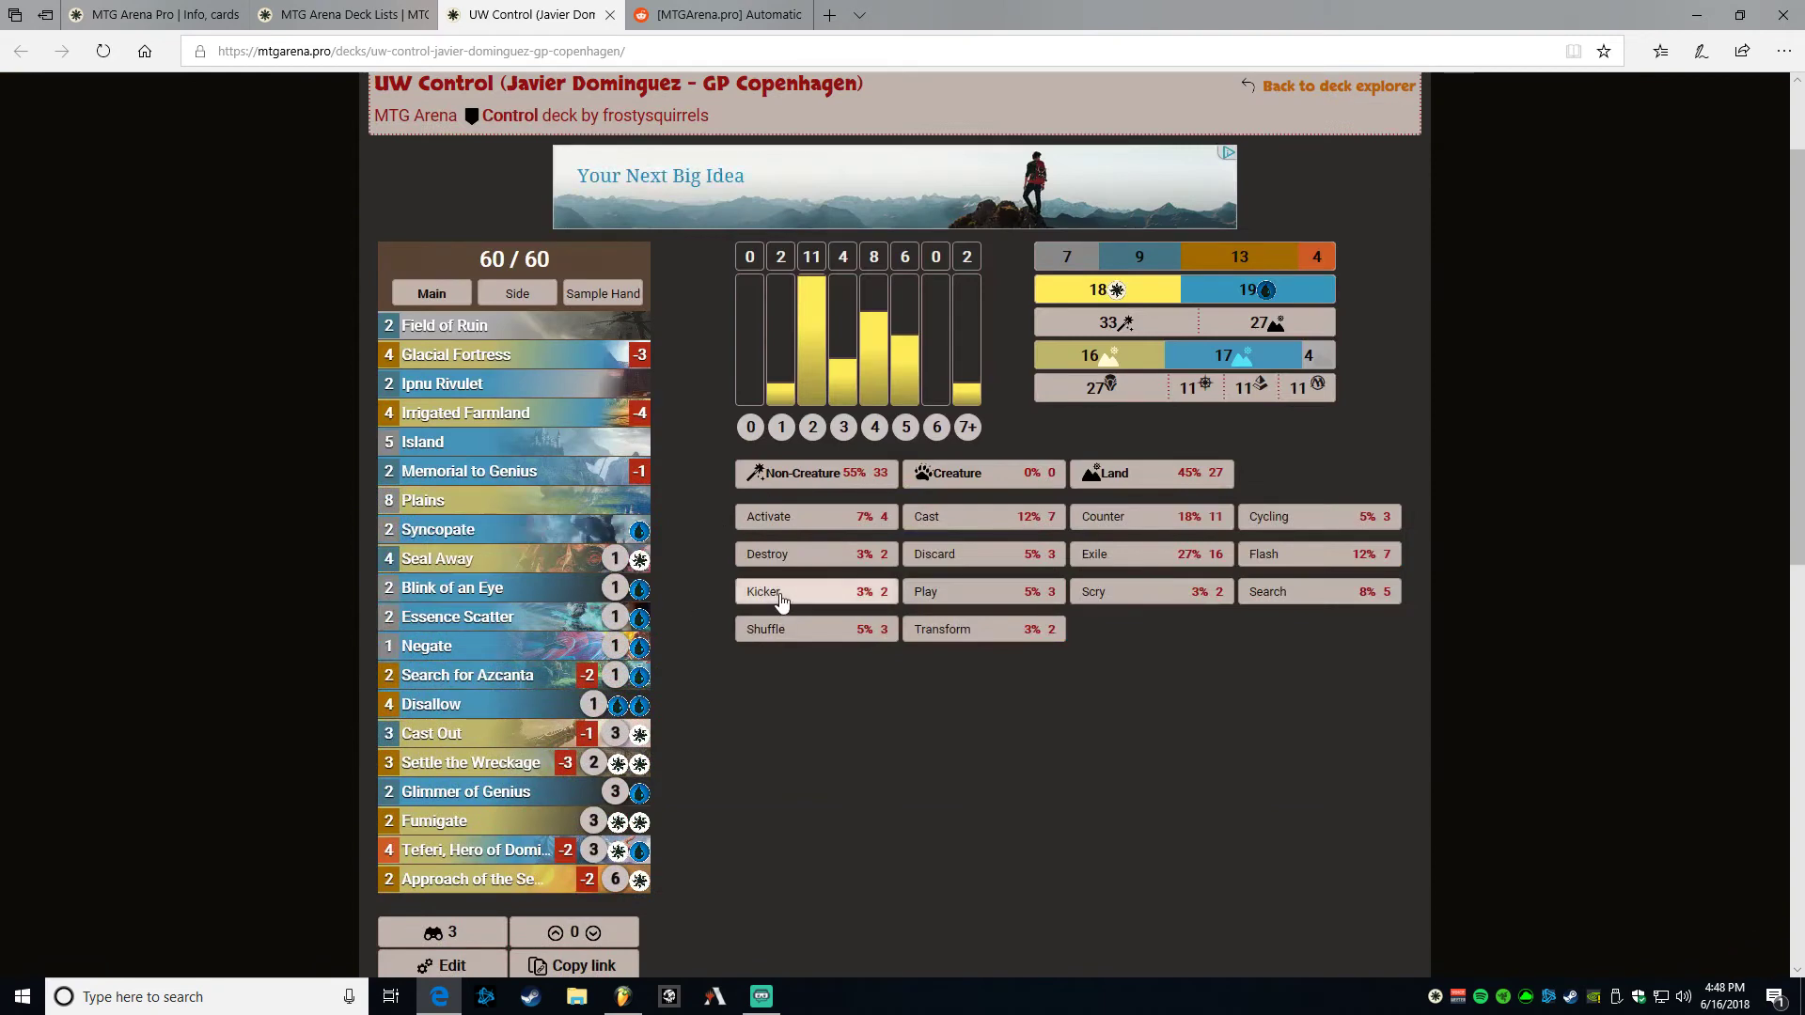
scroll(1564, 467, up, 2)
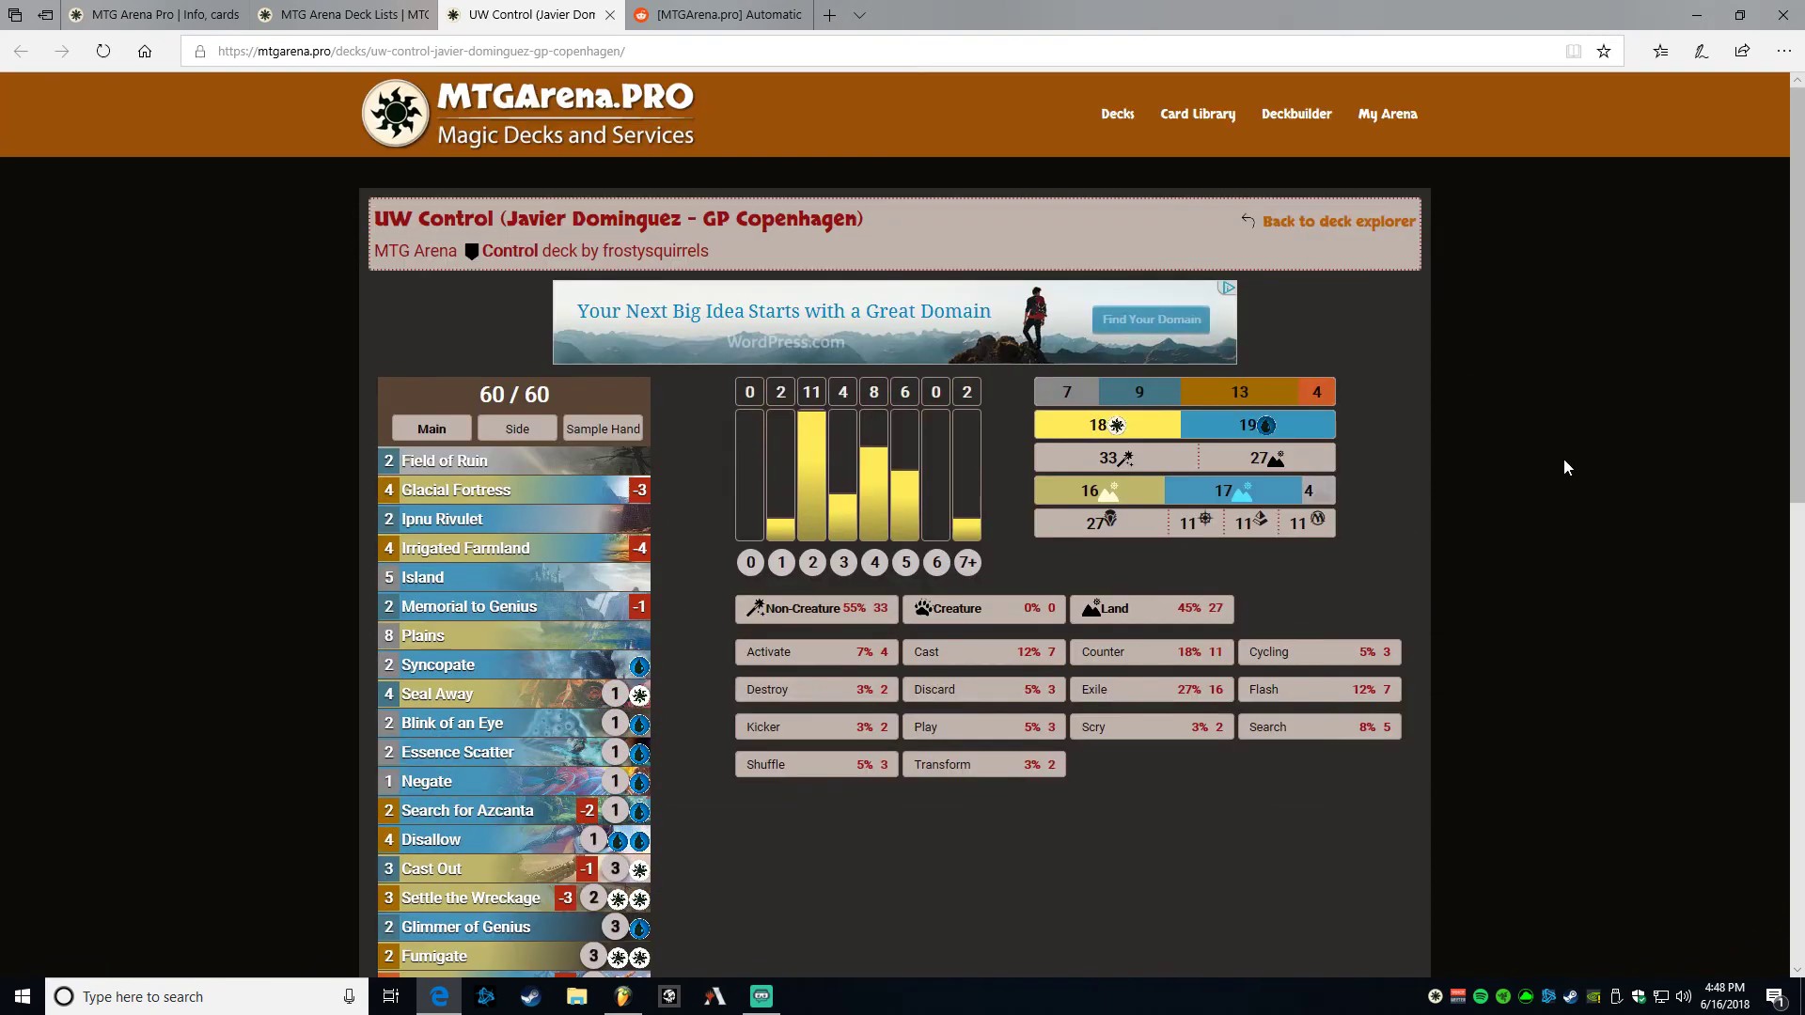
scroll(1563, 470, down, 6)
scroll(1556, 474, up, 2)
scroll(1559, 476, up, 1)
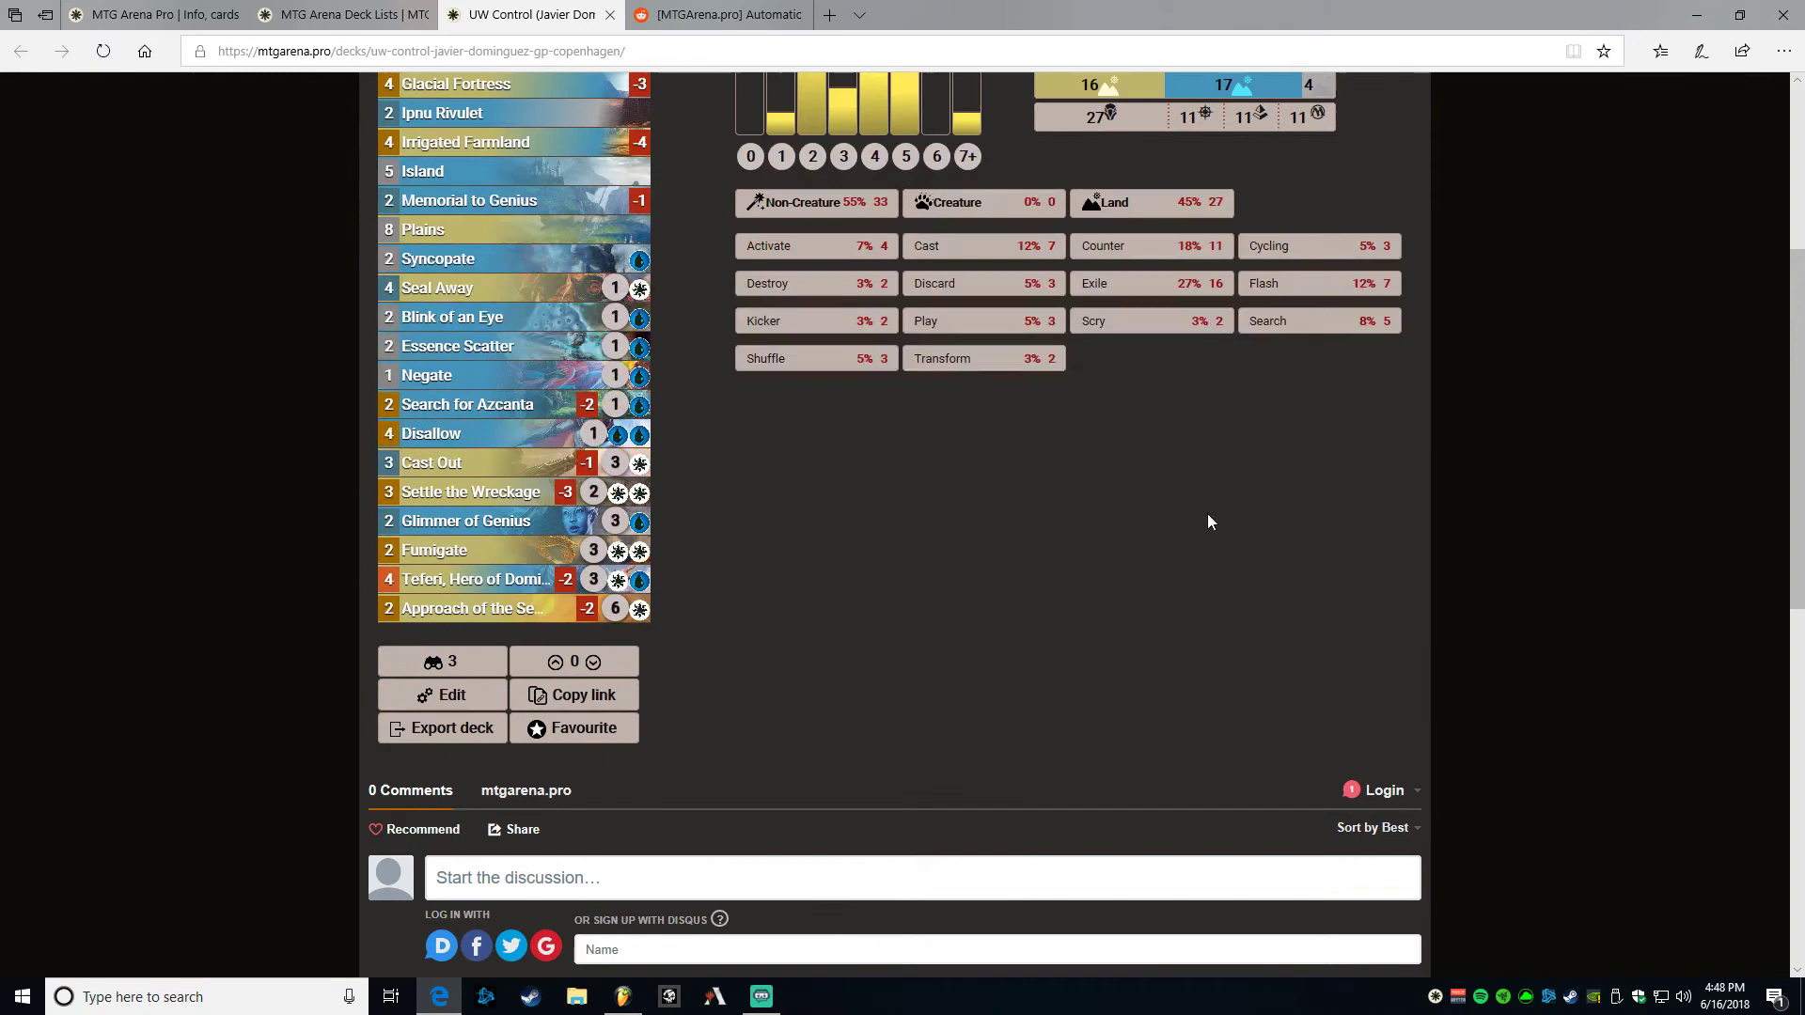
- Preview individual cards in the UW Control 60-card main deck list
mouse_move(574, 617)
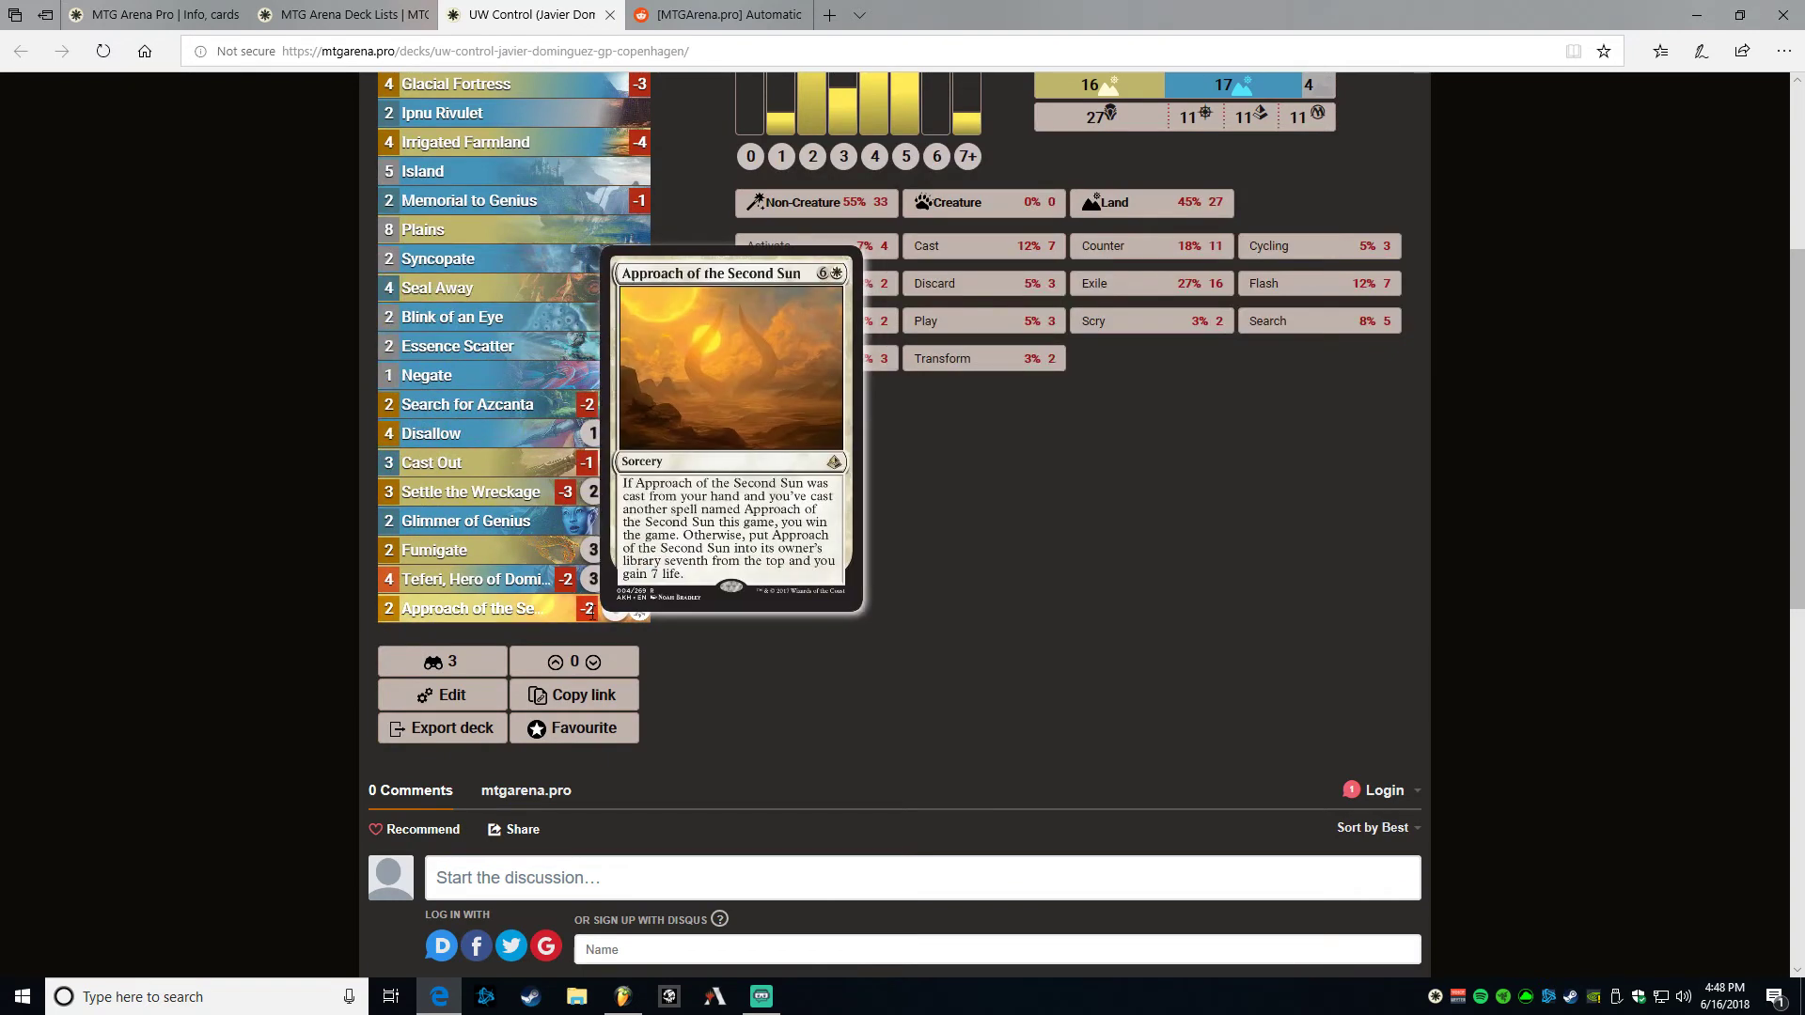
mouse_move(551, 584)
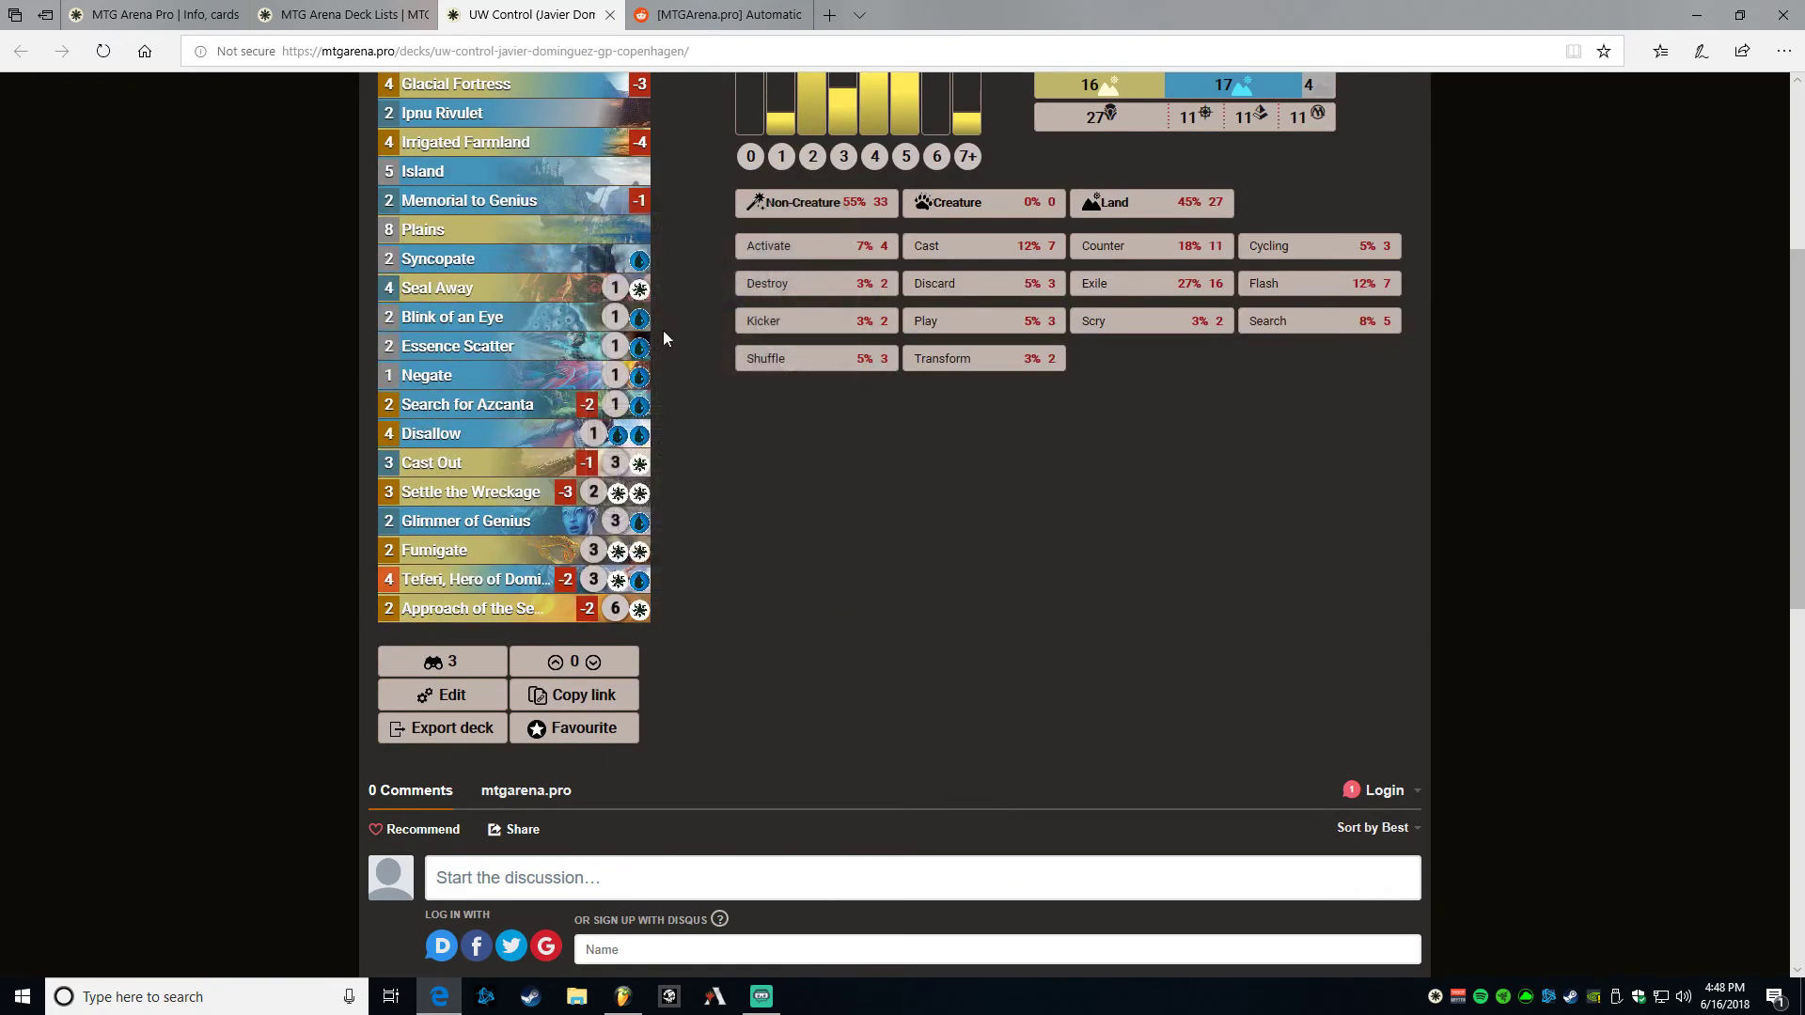
scroll(666, 376, up, 2)
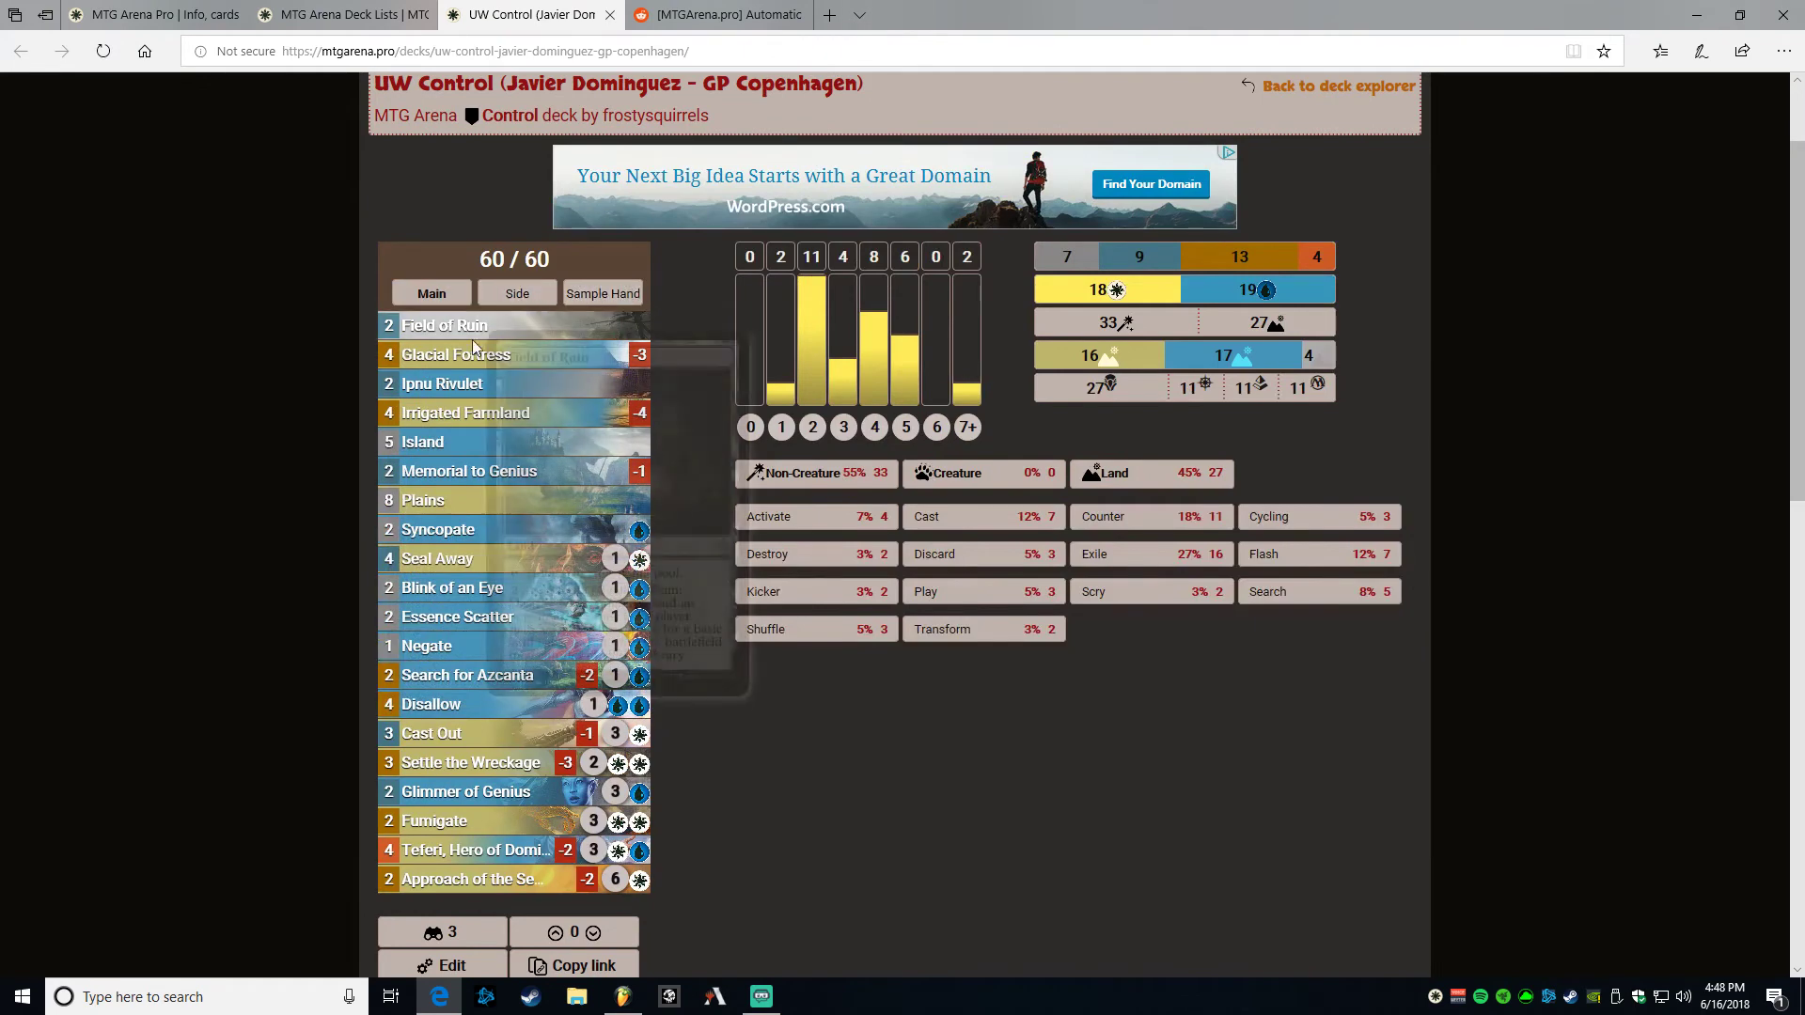
mouse_move(586, 884)
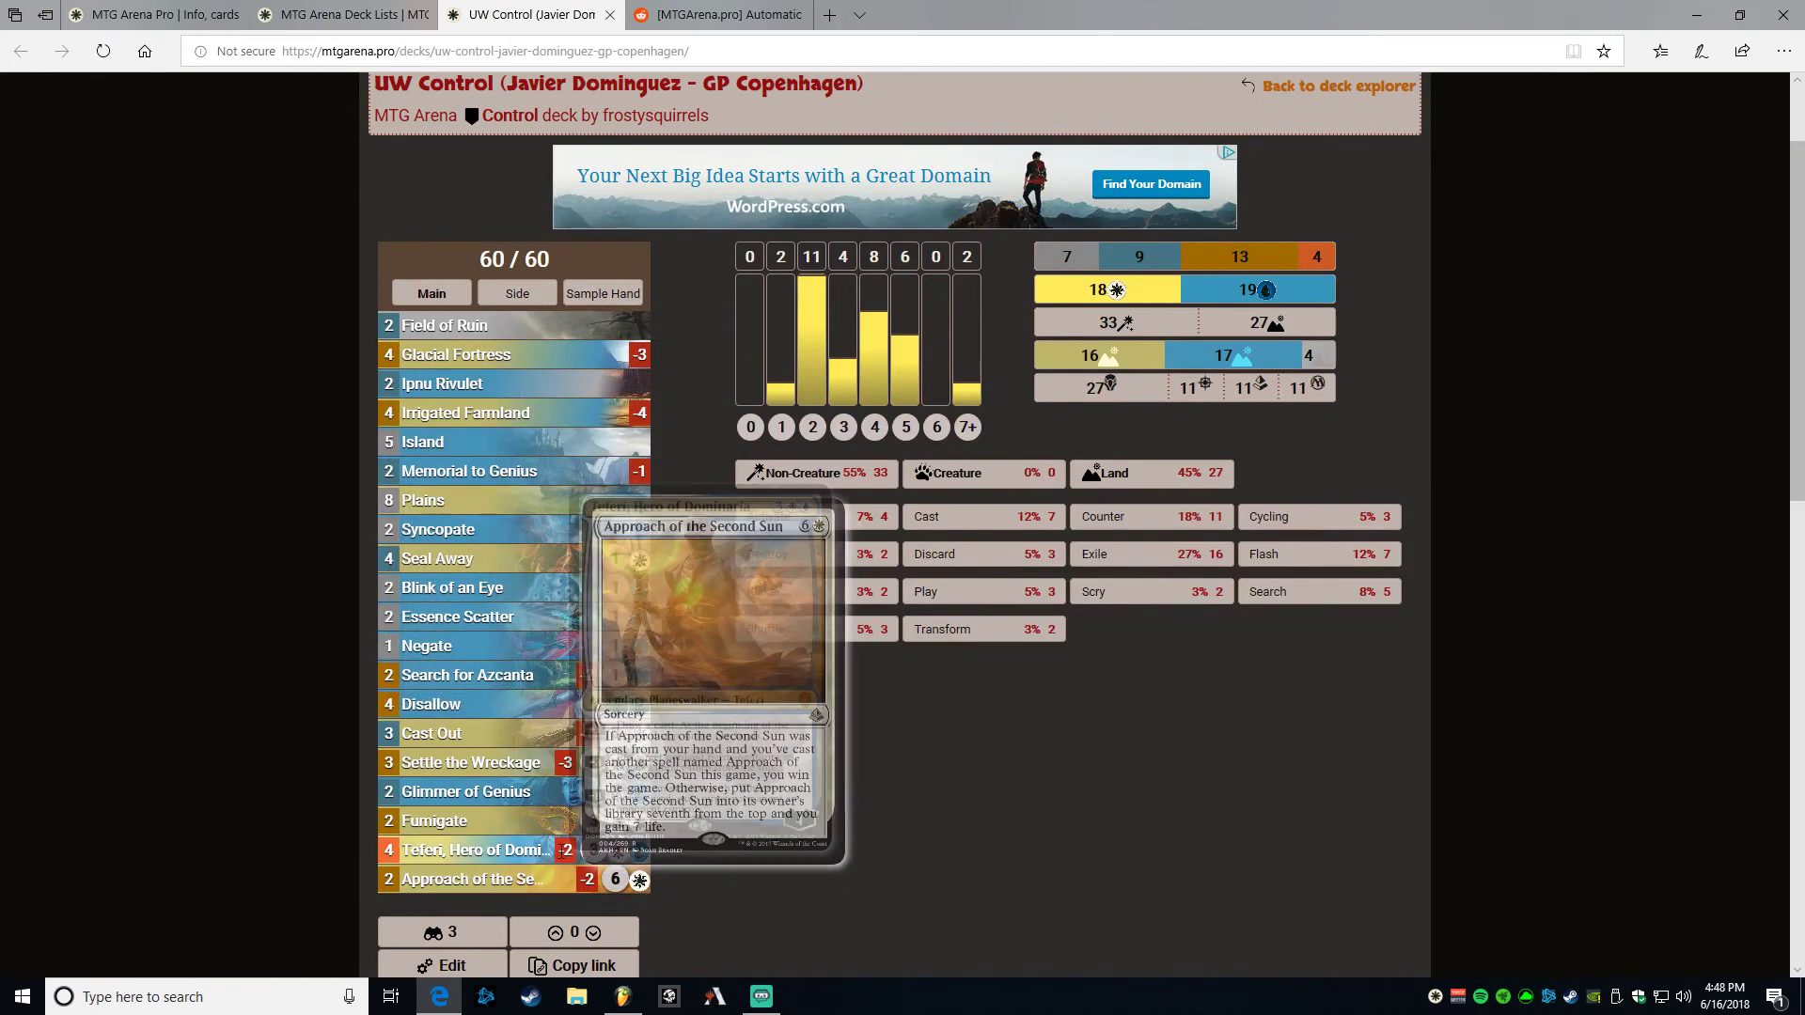
mouse_move(555, 851)
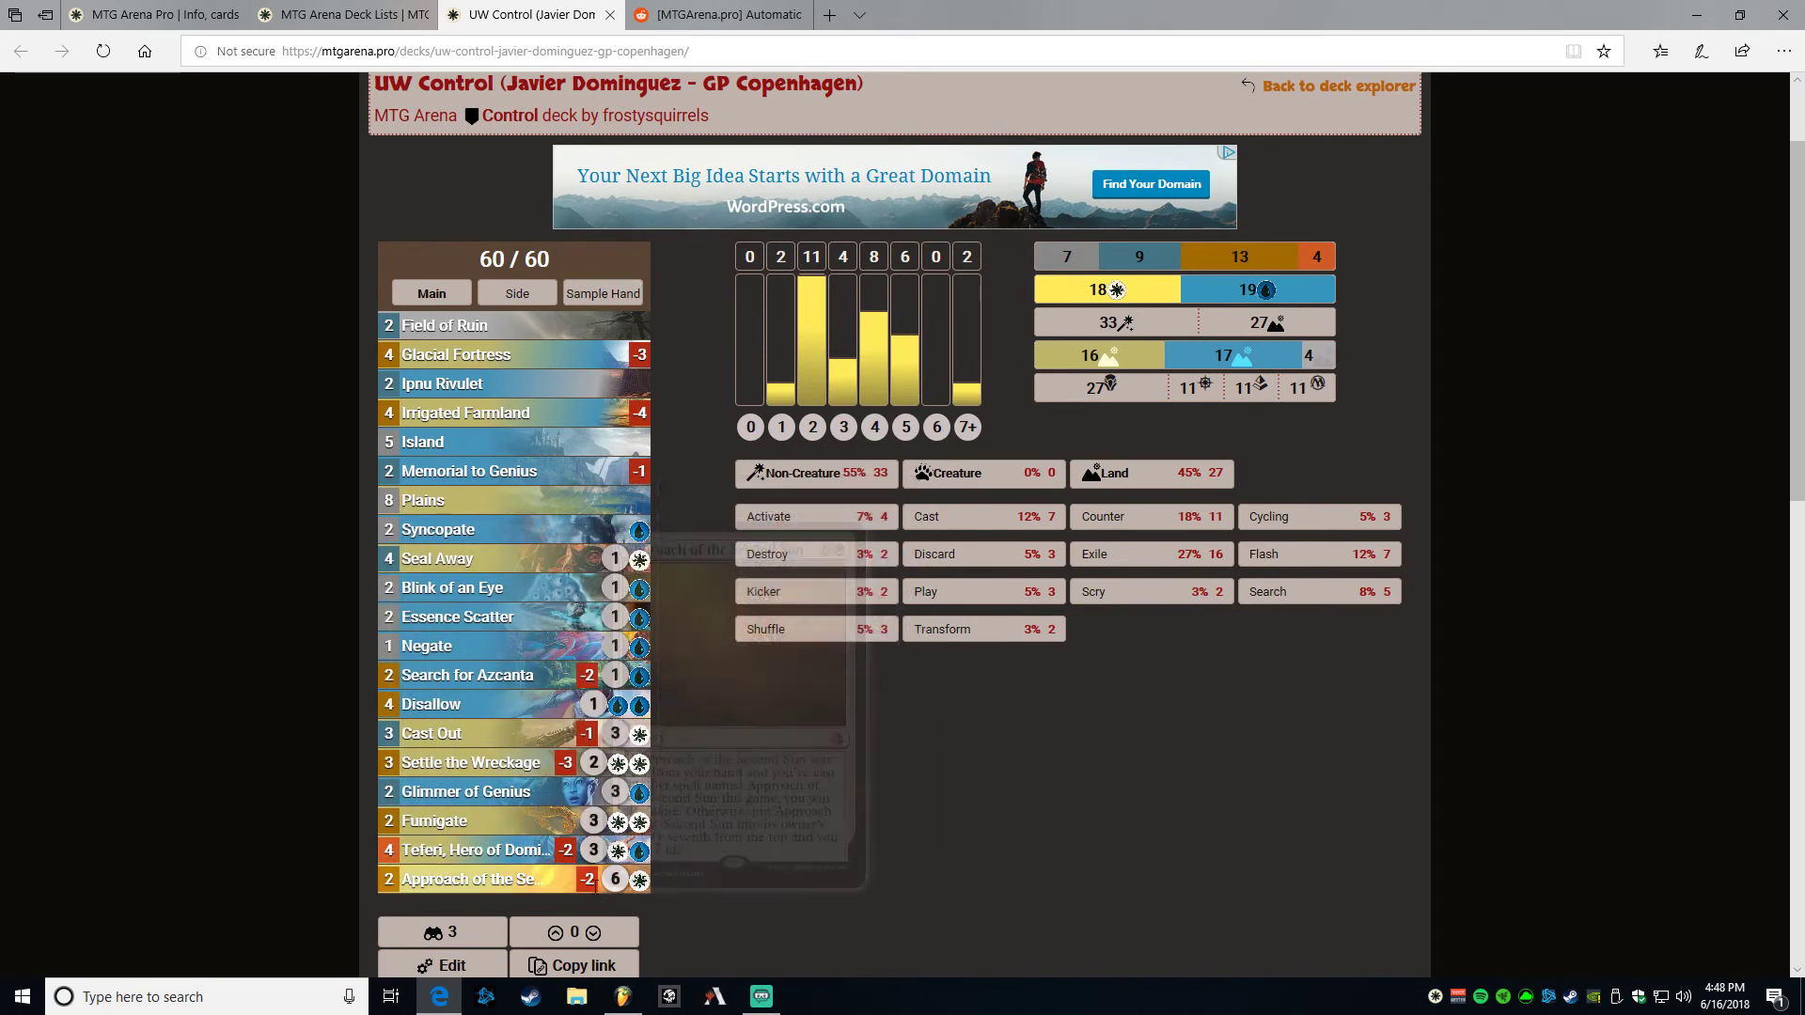
mouse_move(567, 764)
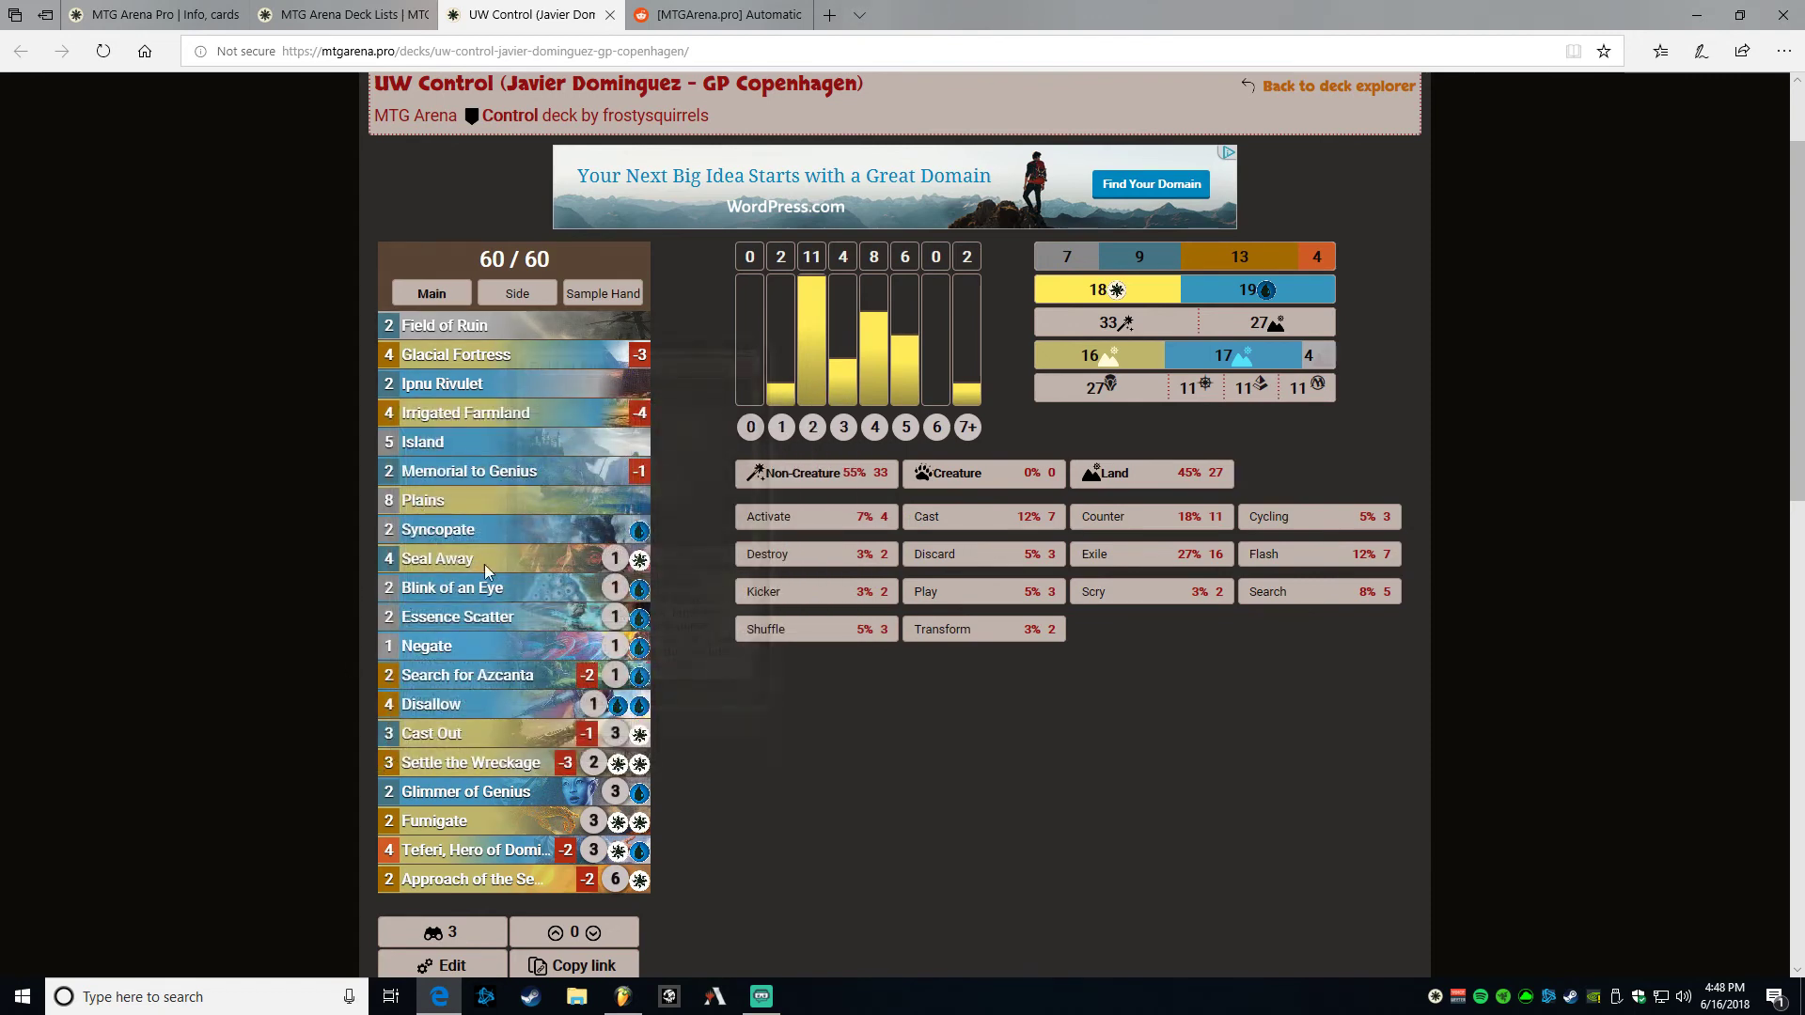
mouse_move(494, 356)
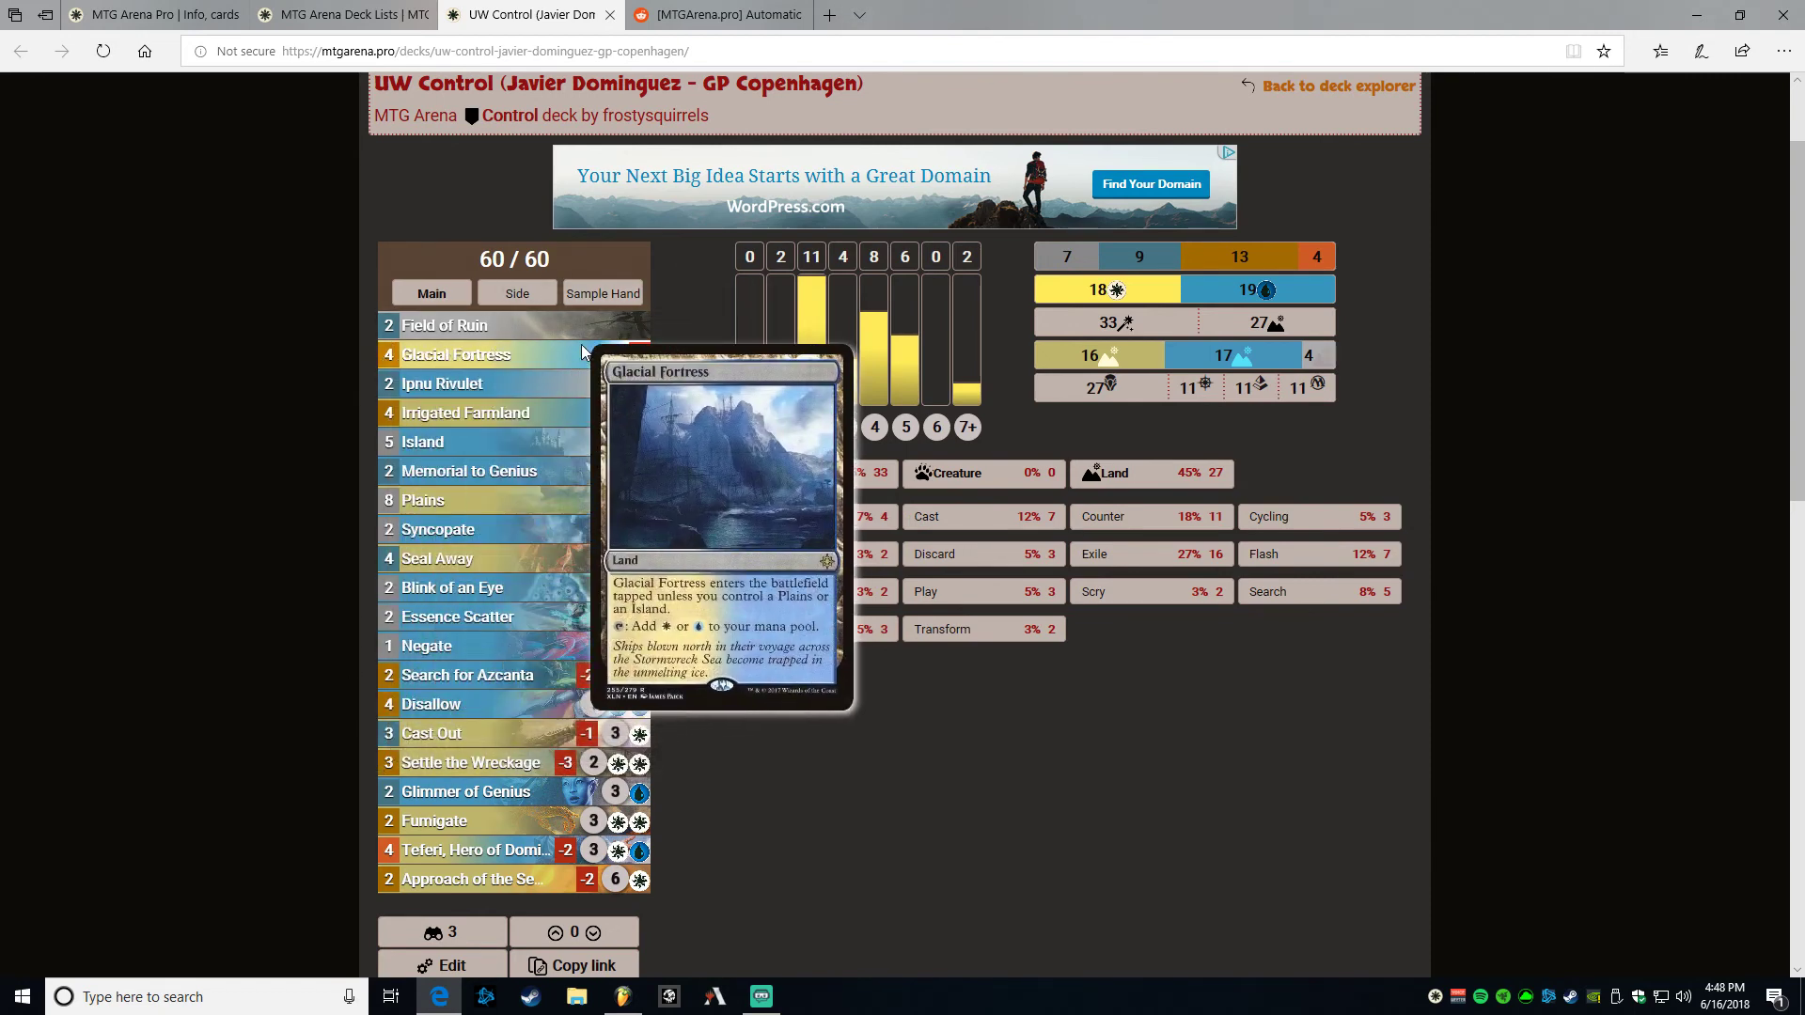
scroll(958, 643, down, 5)
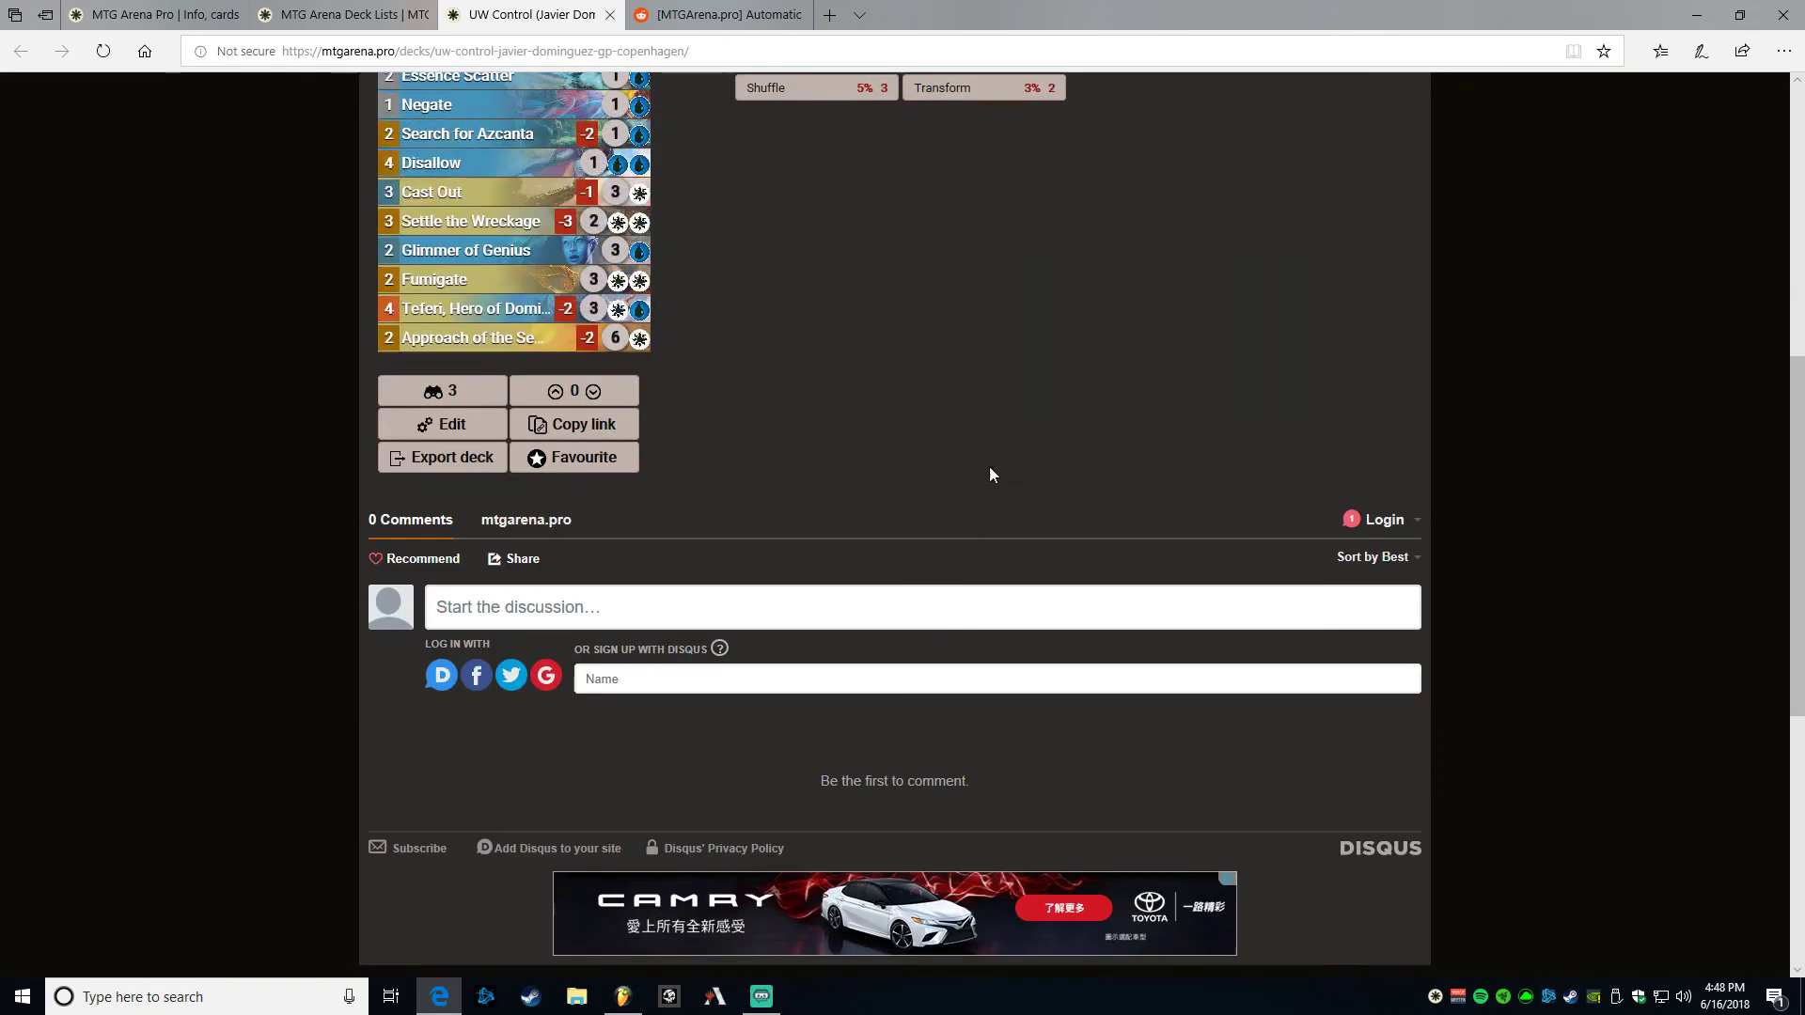
- Copy the UW Control deck list as MTGA-format output and close the export window
click(442, 457)
click(885, 527)
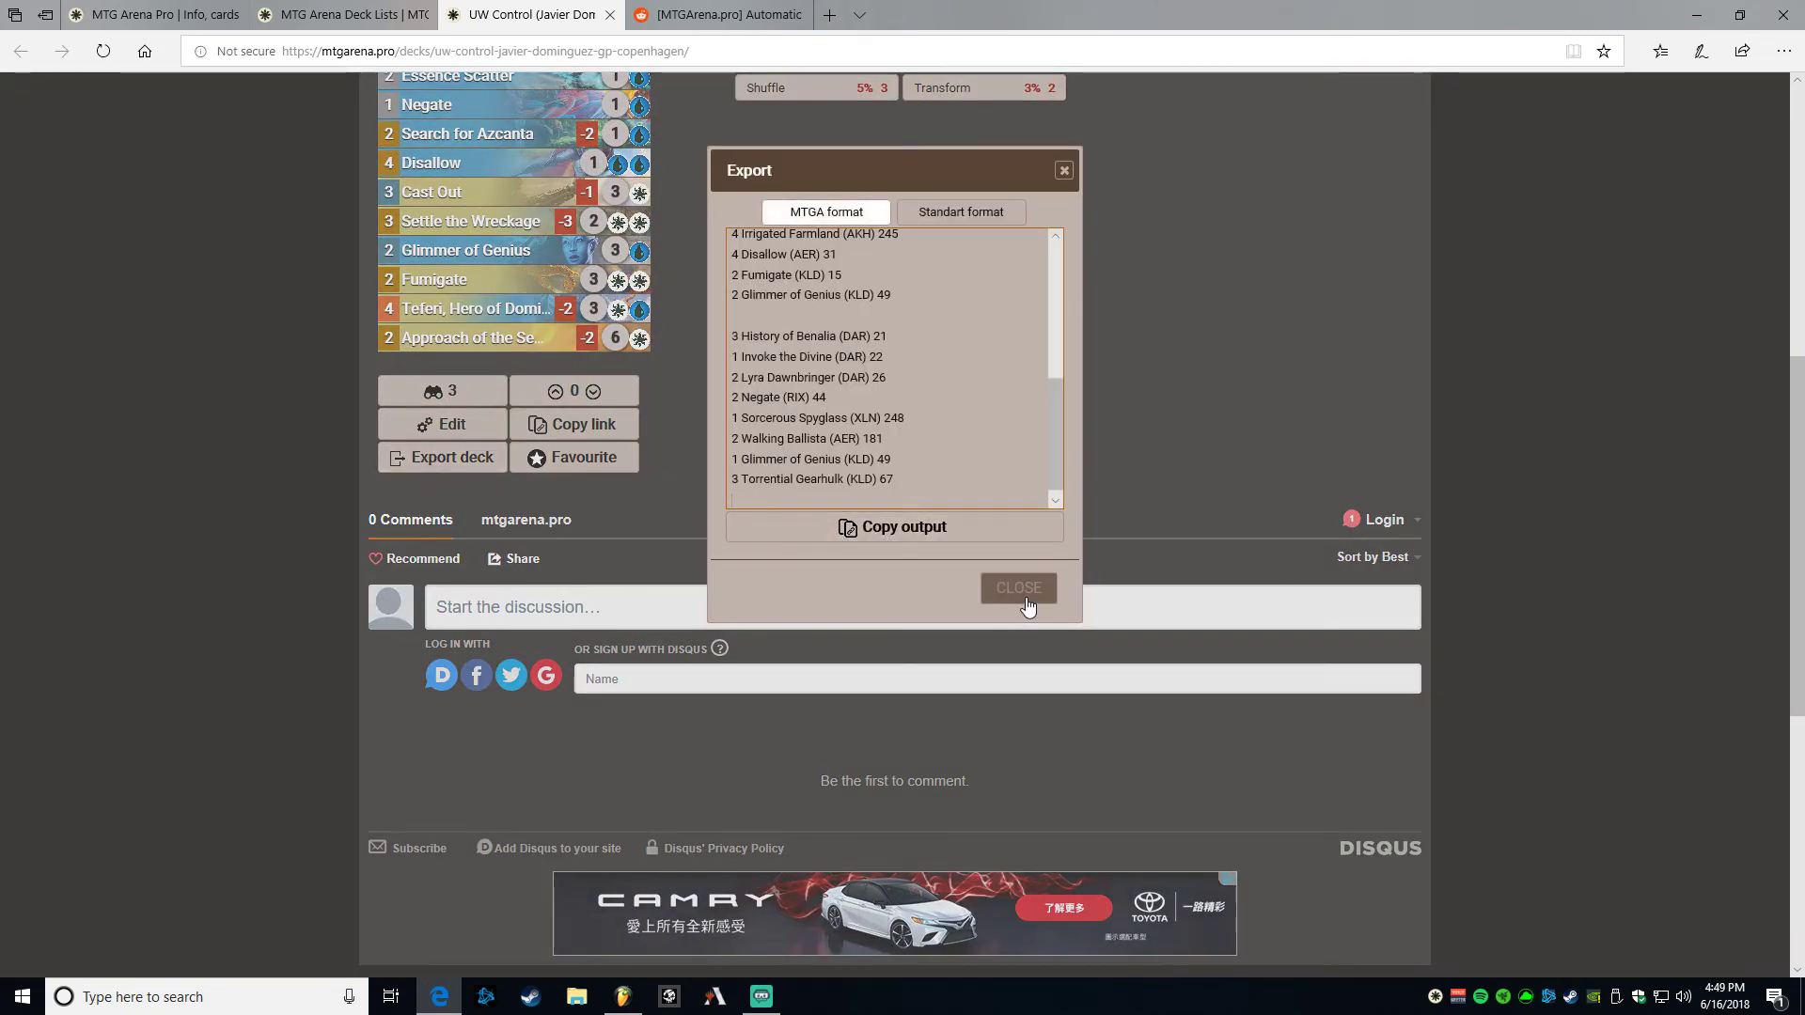
click(1018, 588)
scroll(897, 315, up, 6)
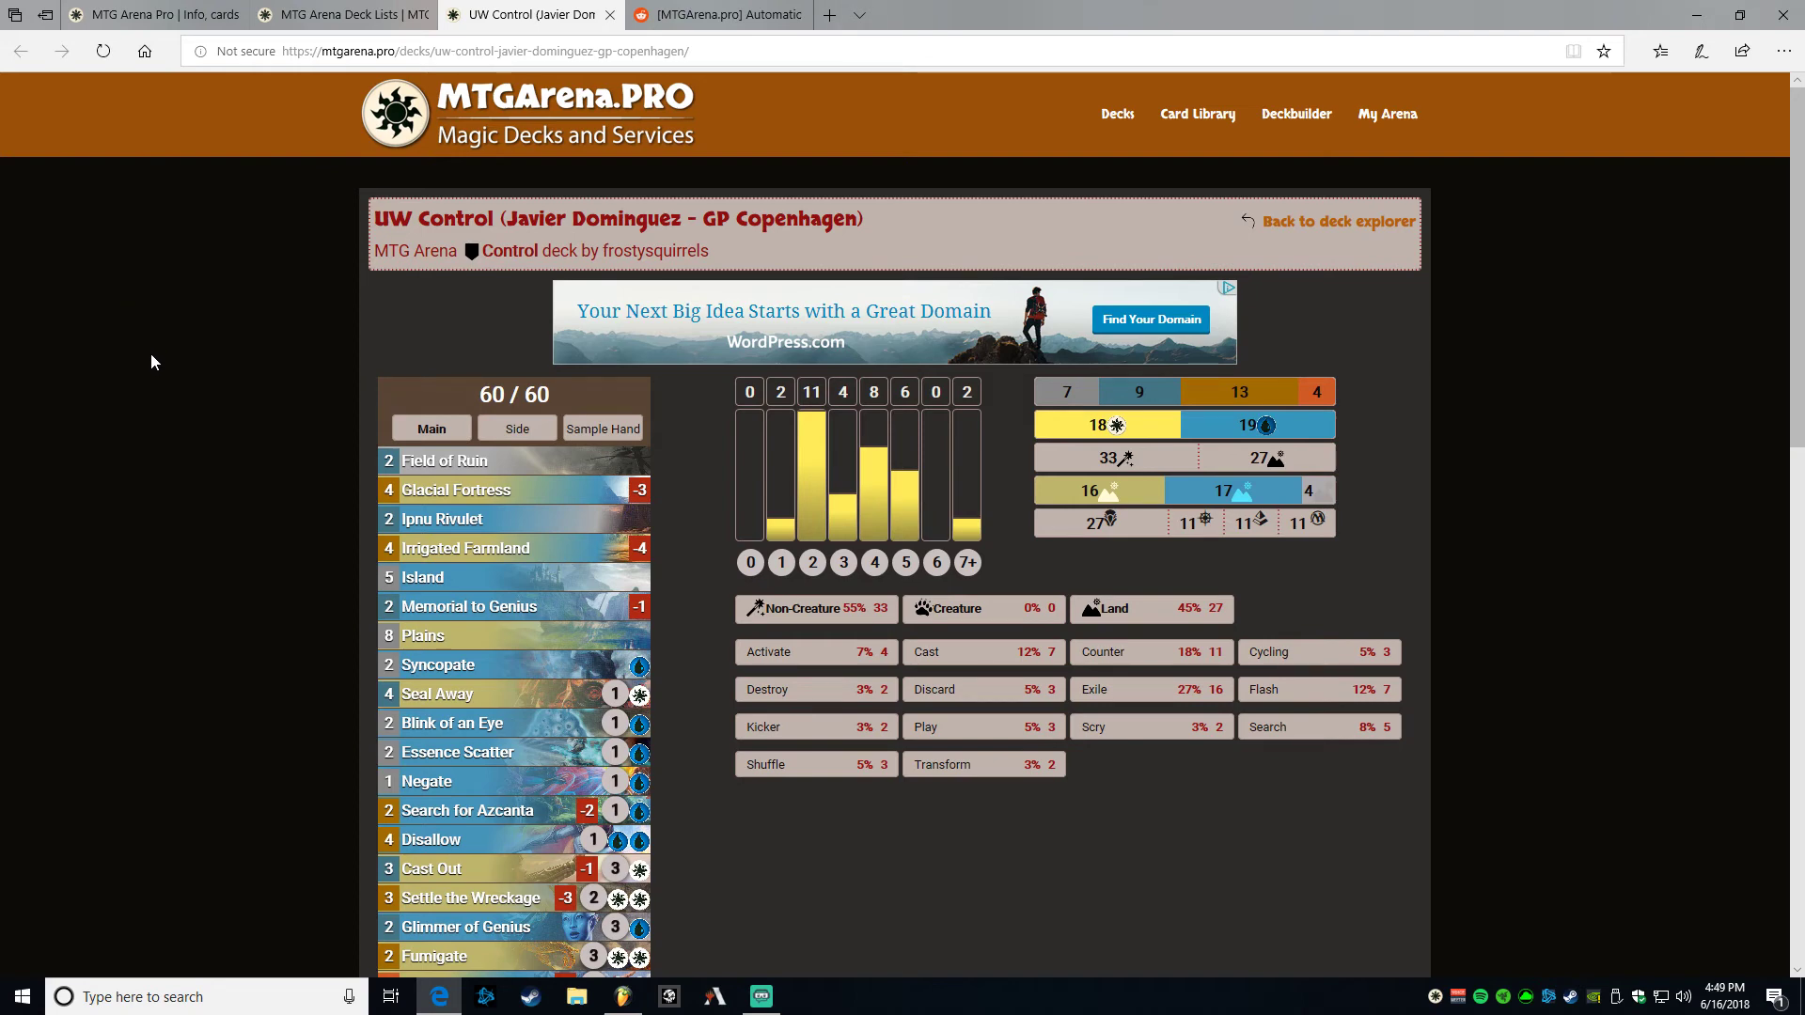
- Glance between the Reddit Collection Manager post and the deck page, then close the Reddit tab
click(667, 17)
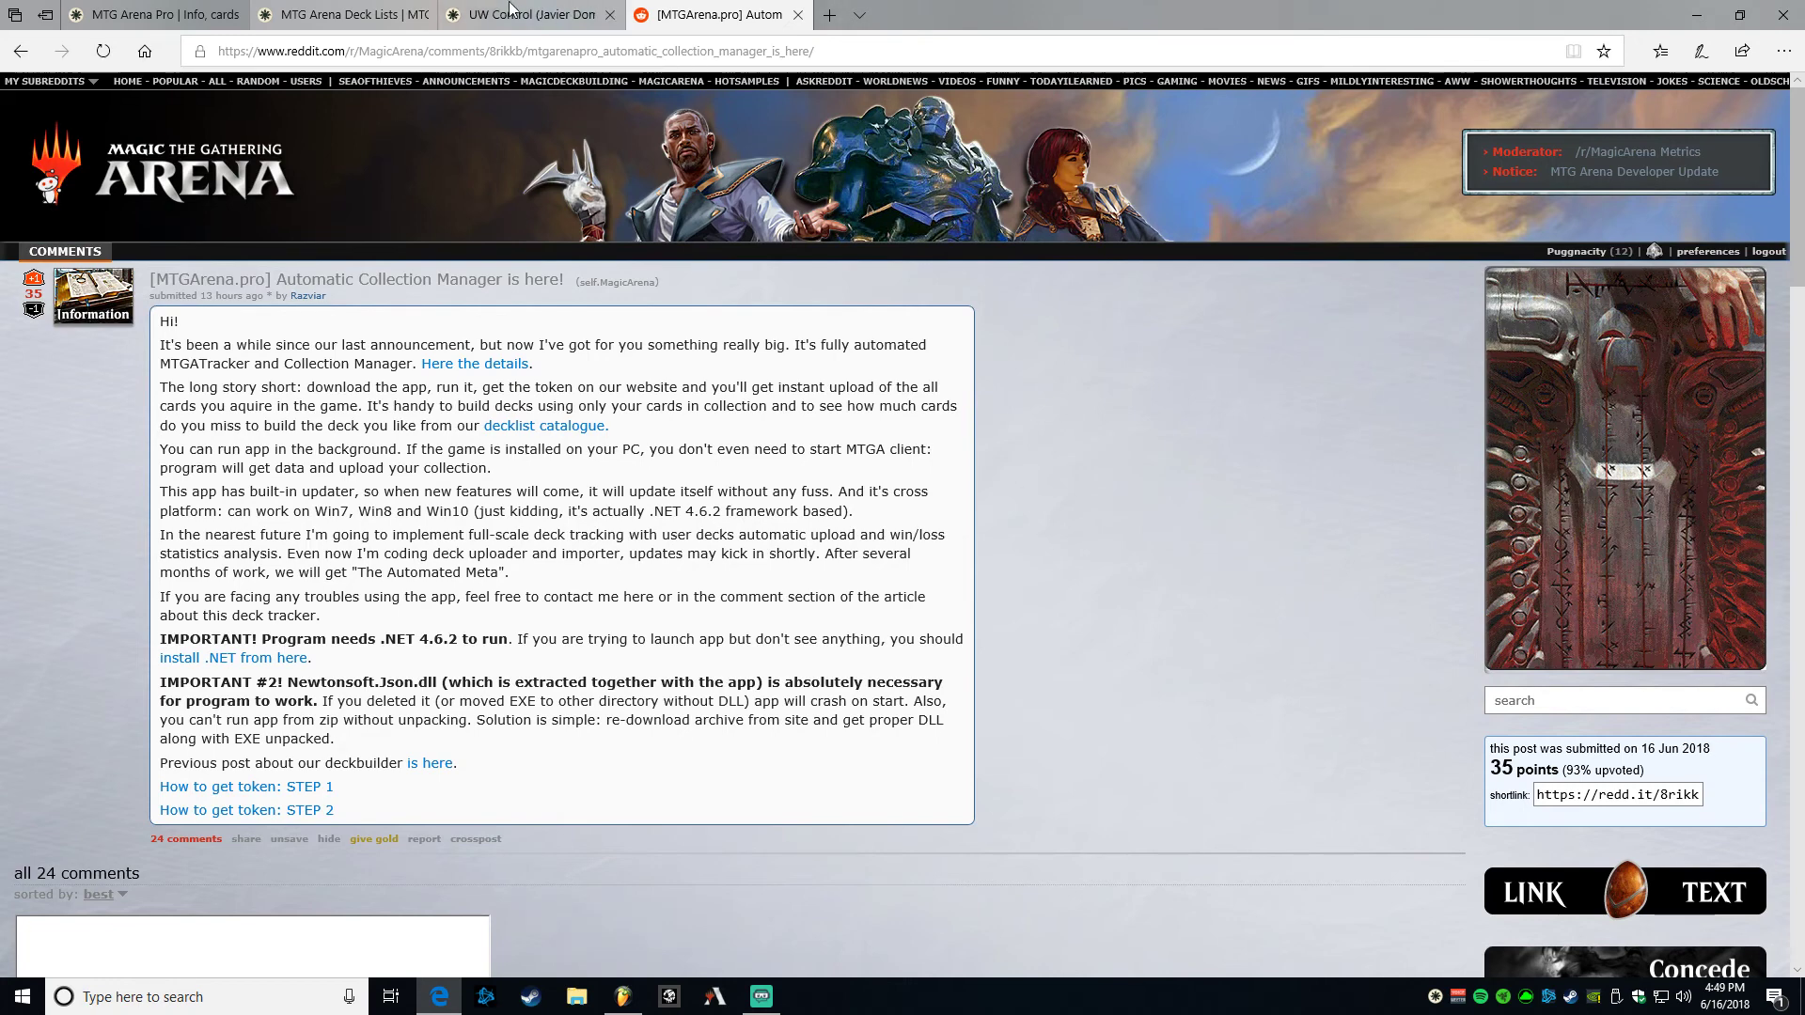
click(602, 14)
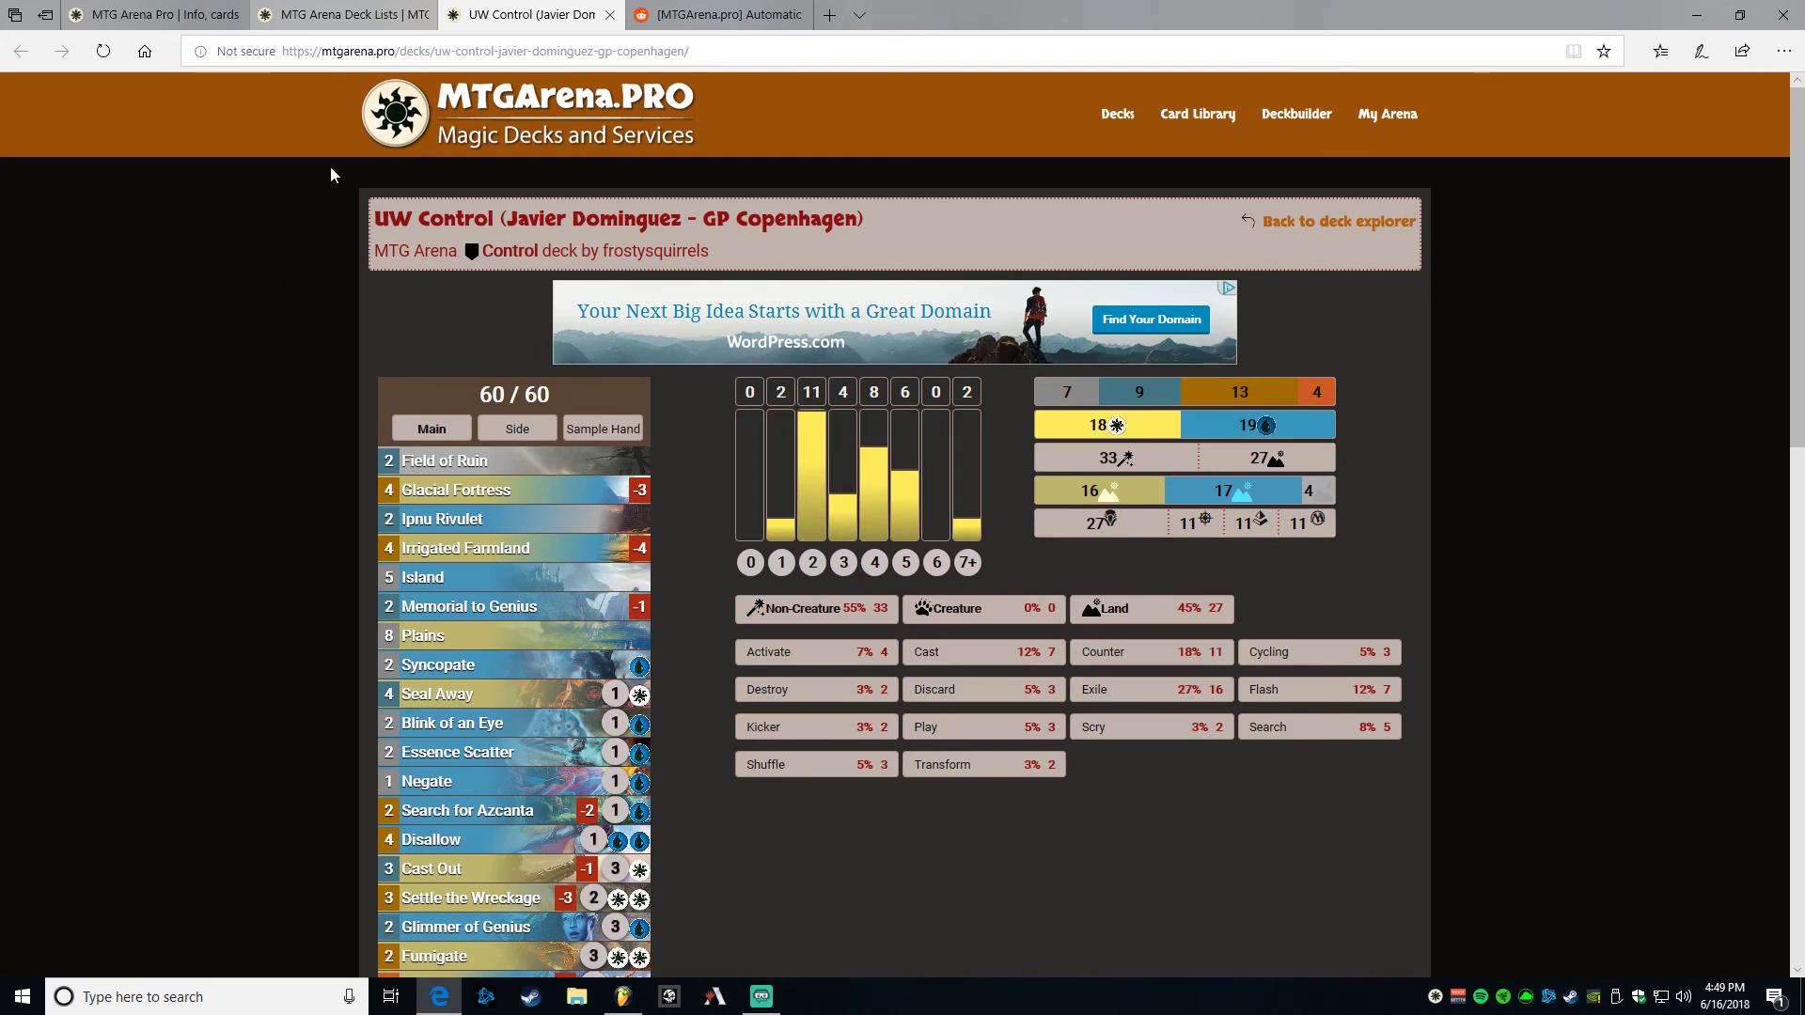
click(720, 14)
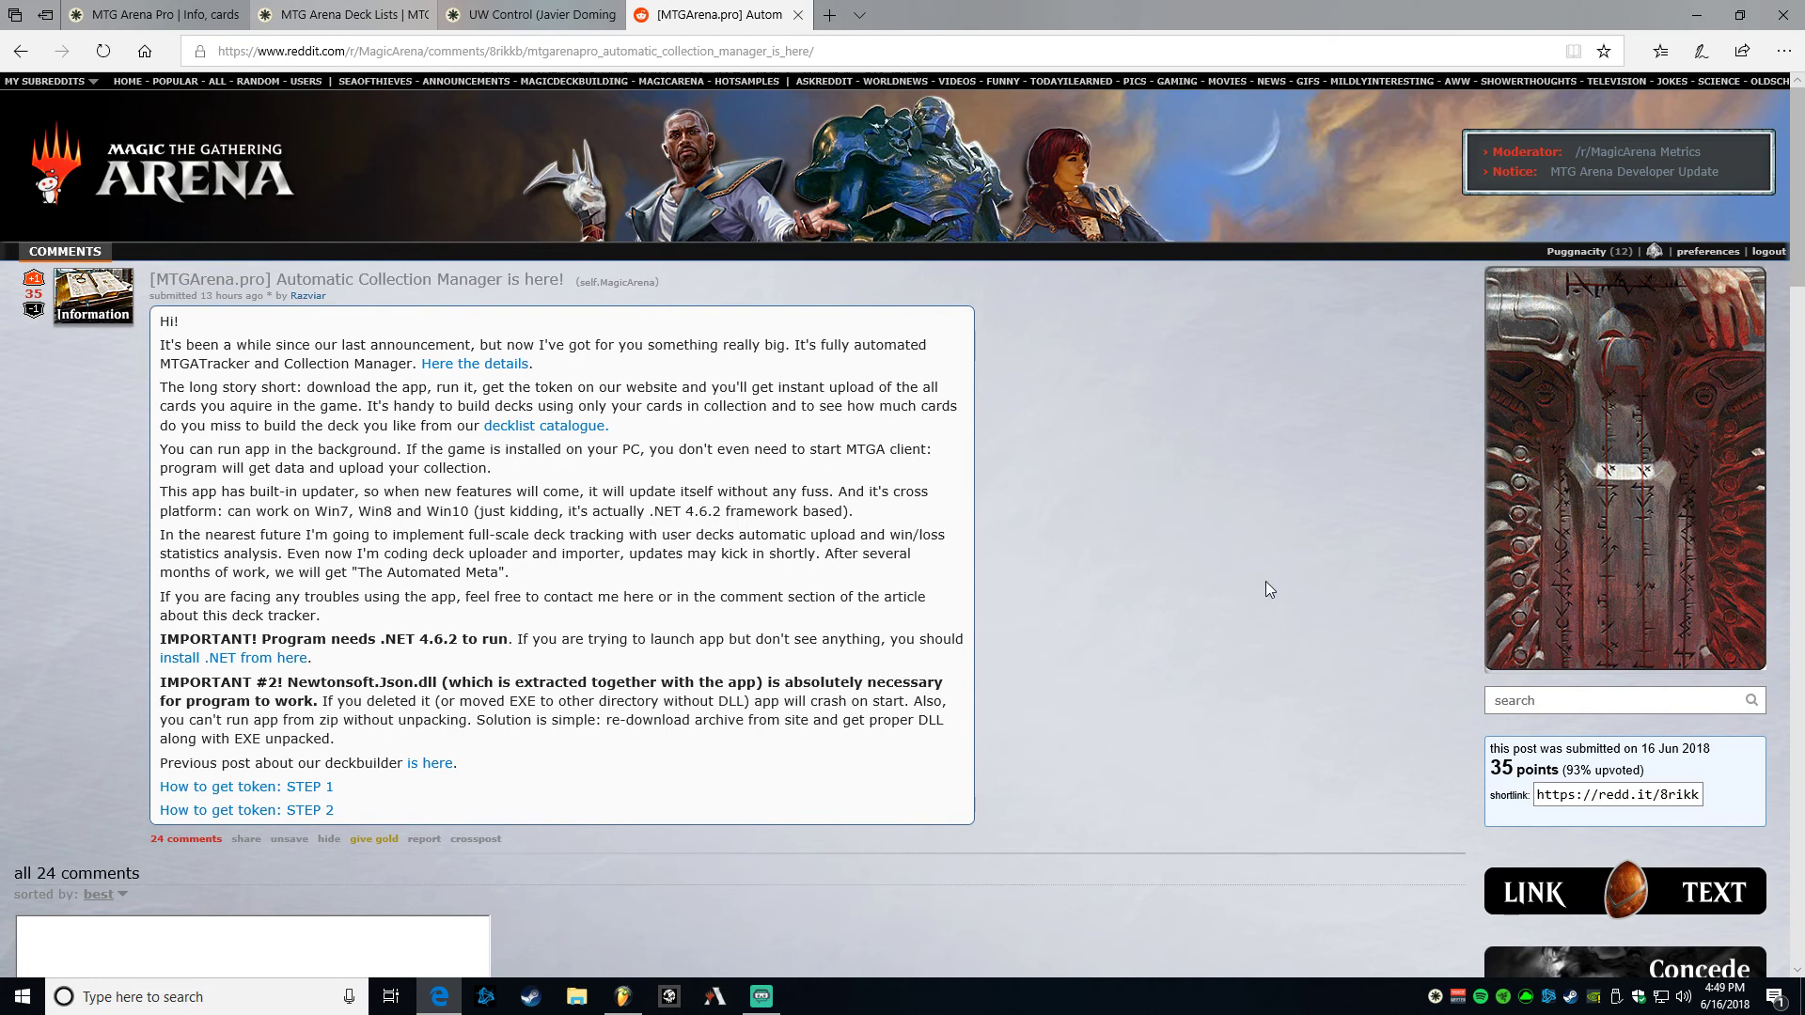
click(797, 15)
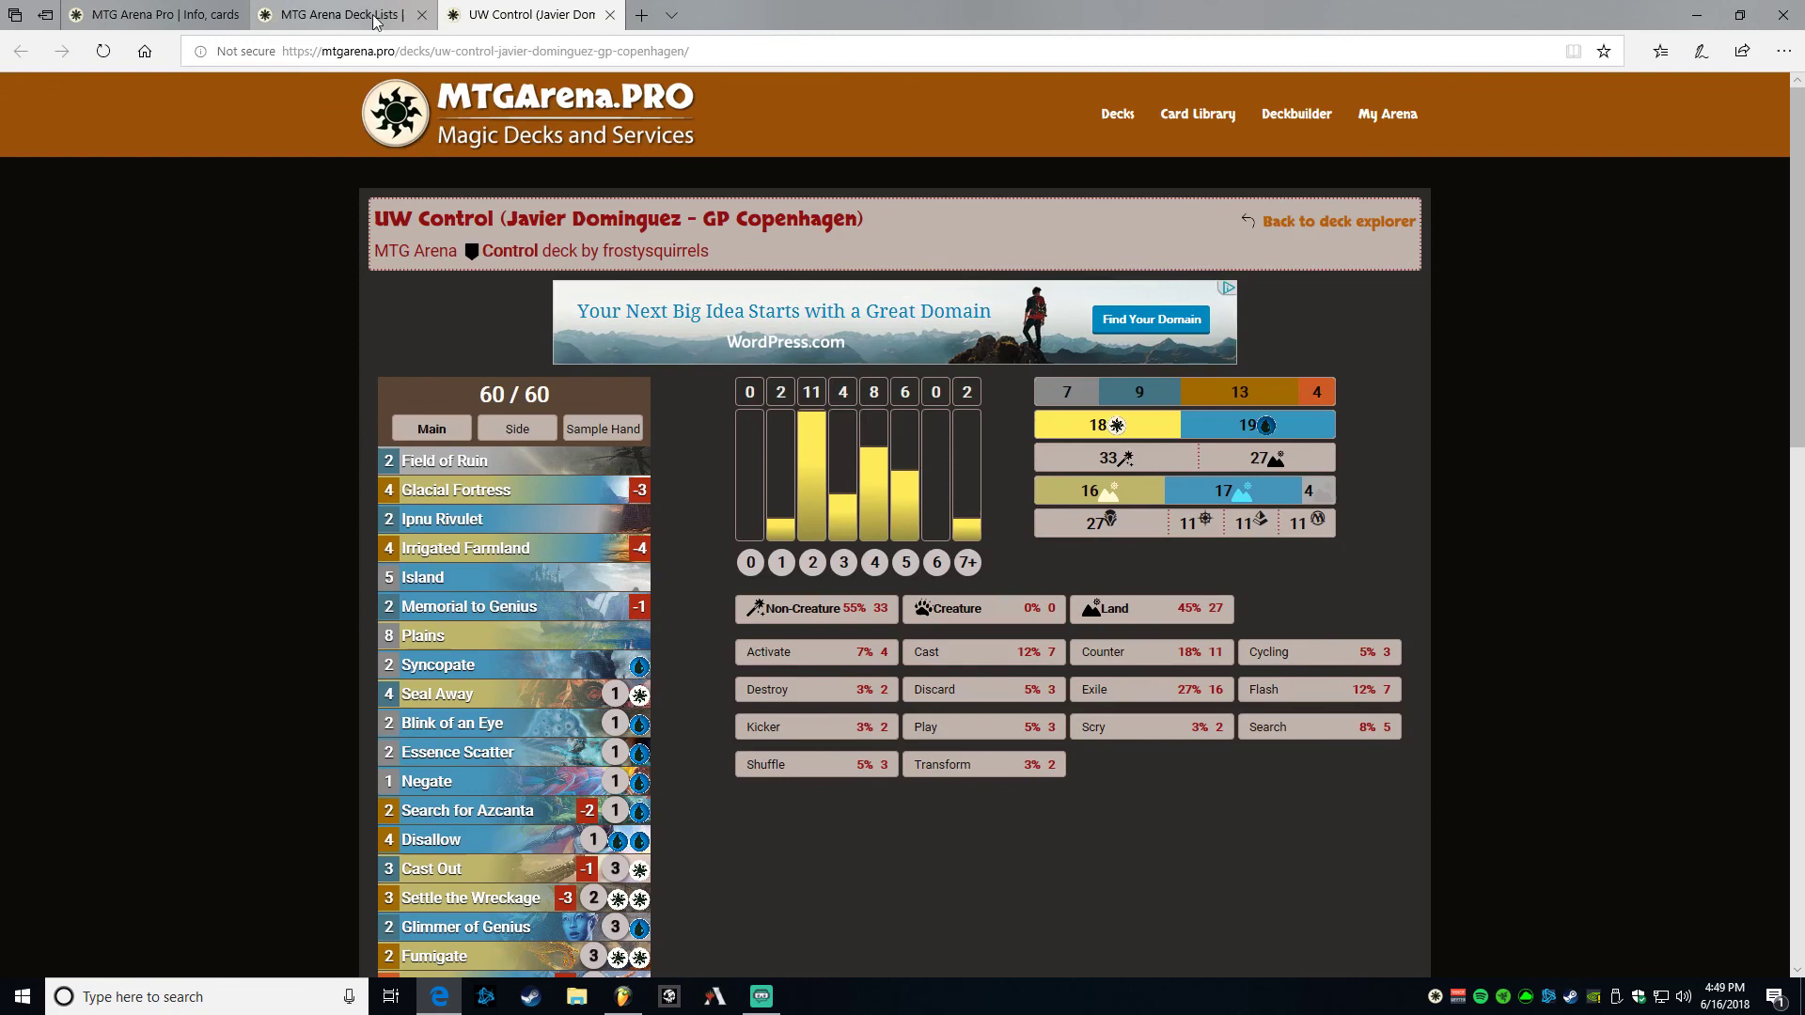
- Close the UW Control deck tab and go back to the MTG Arena Deck Lists page via the home page
click(609, 16)
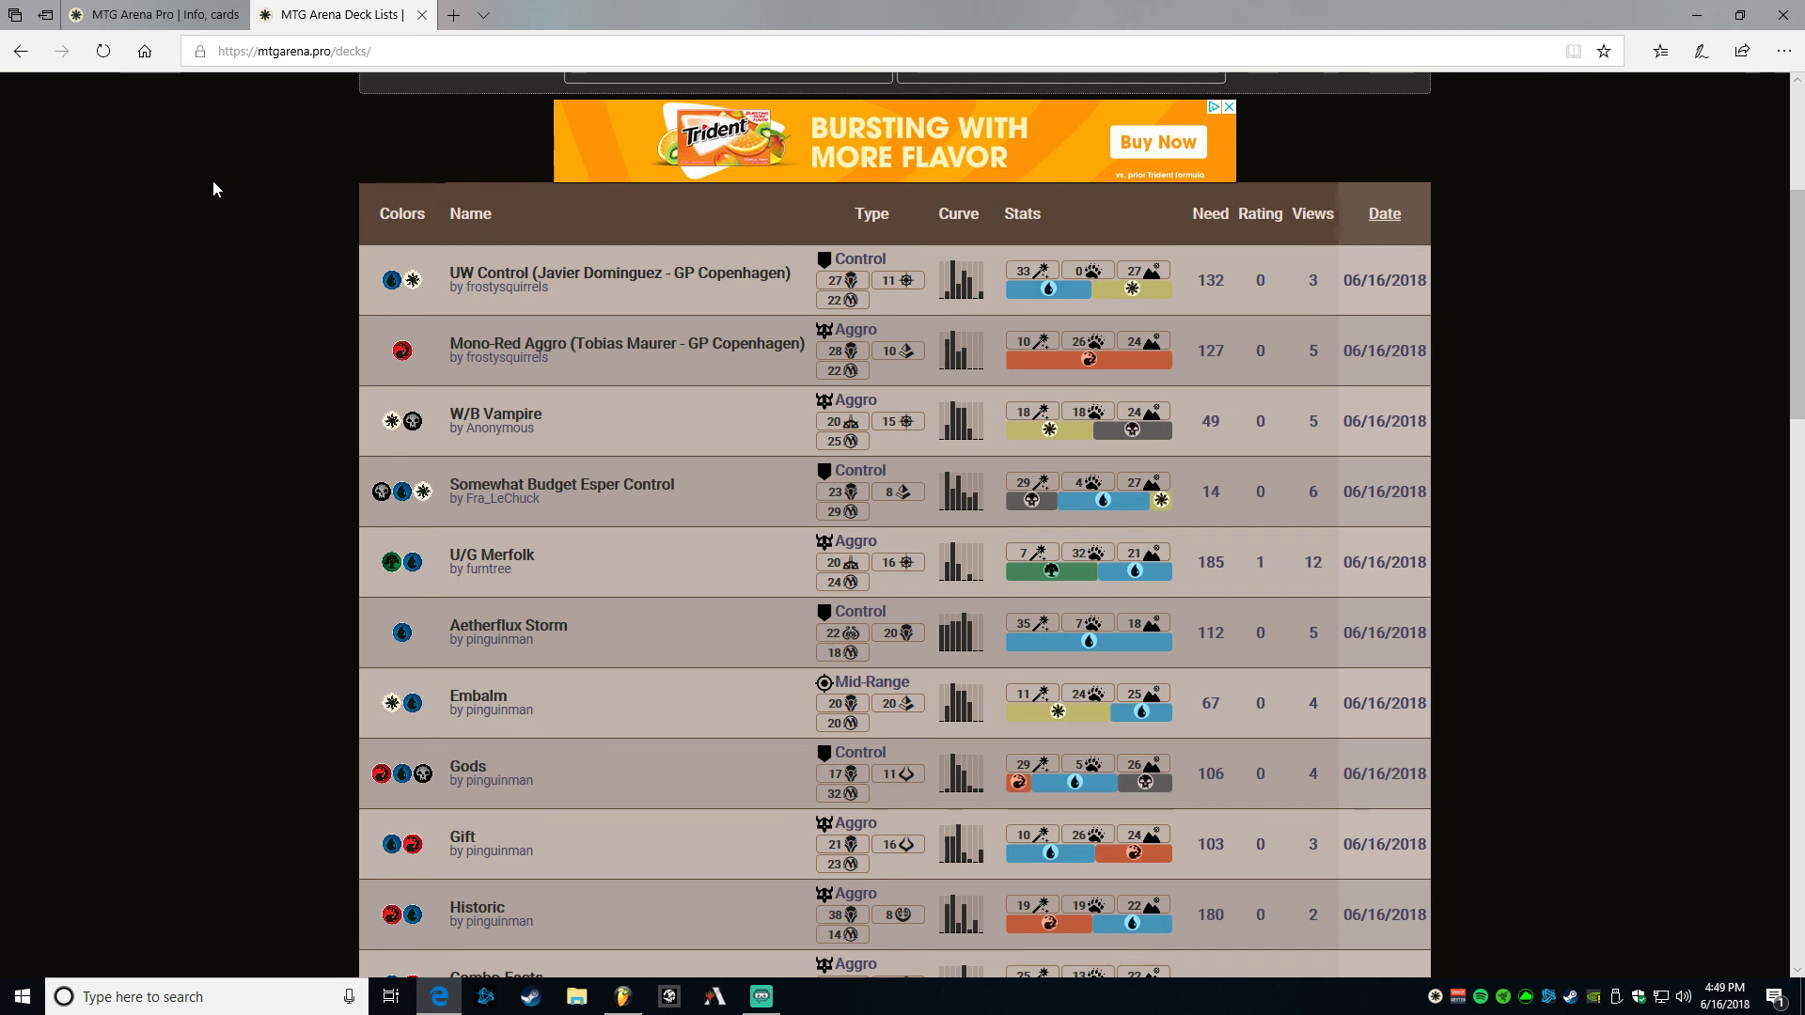
scroll(218, 165, up, 5)
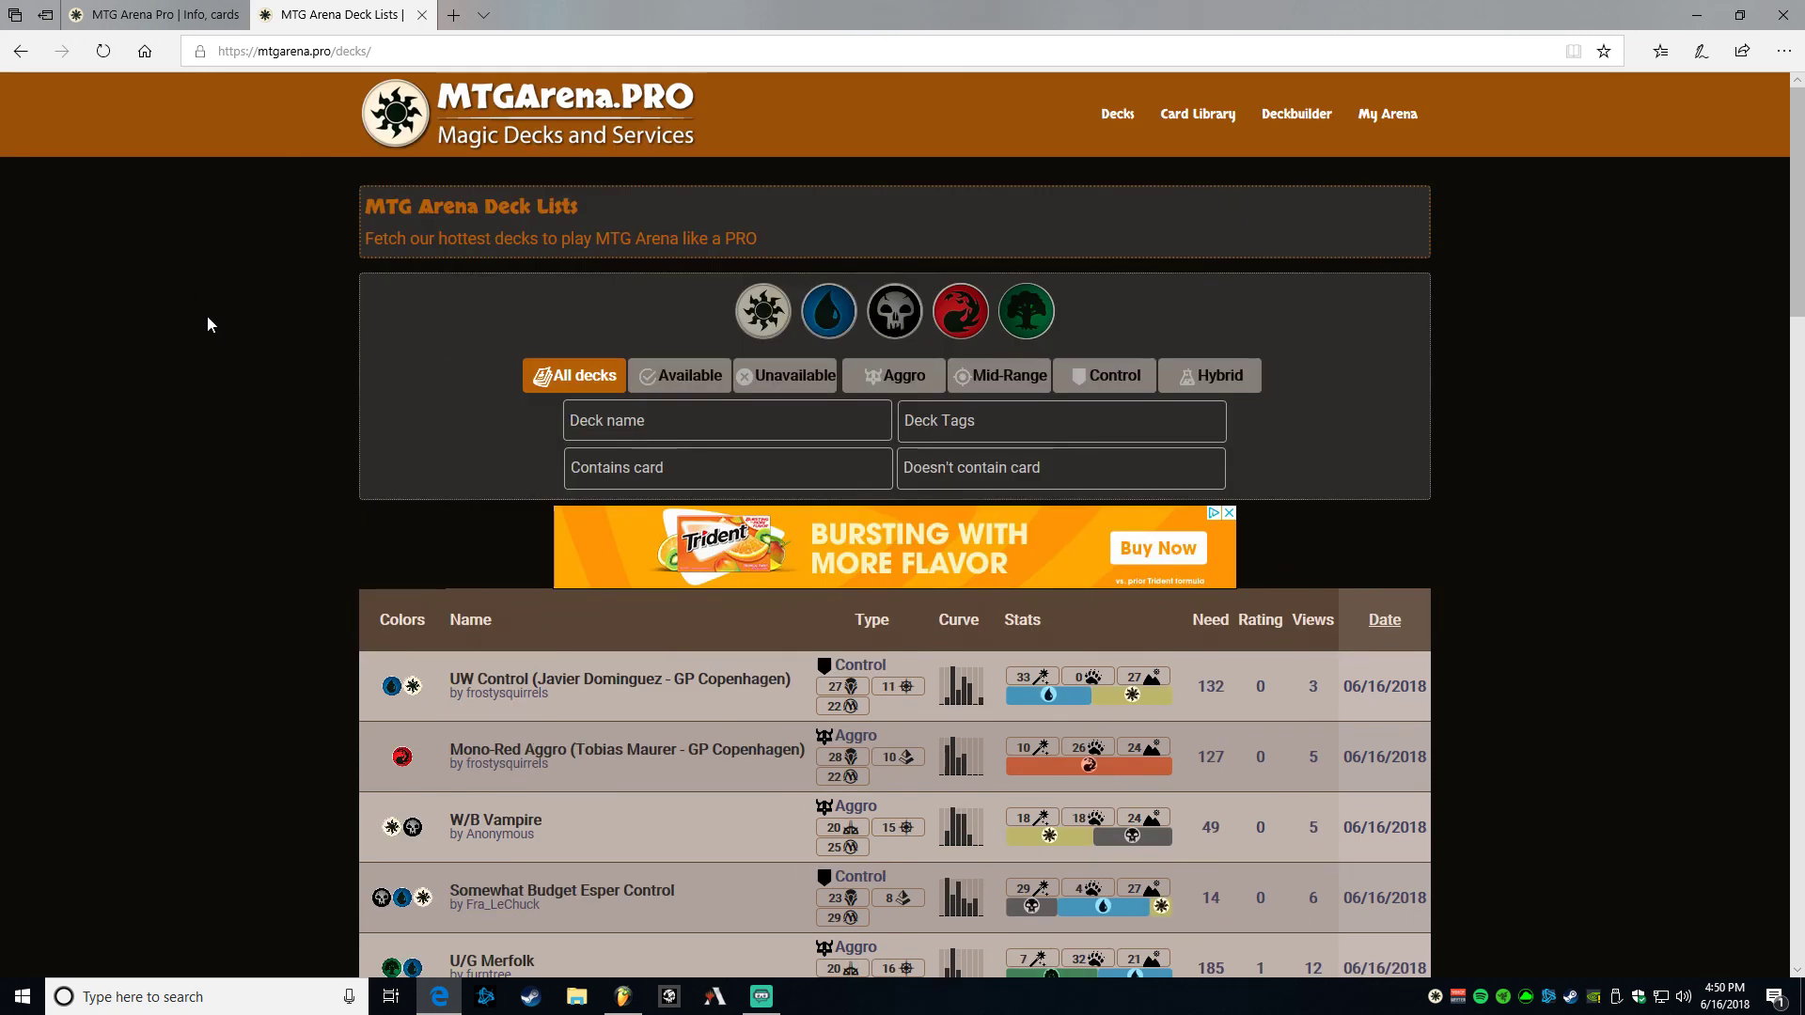
click(107, 8)
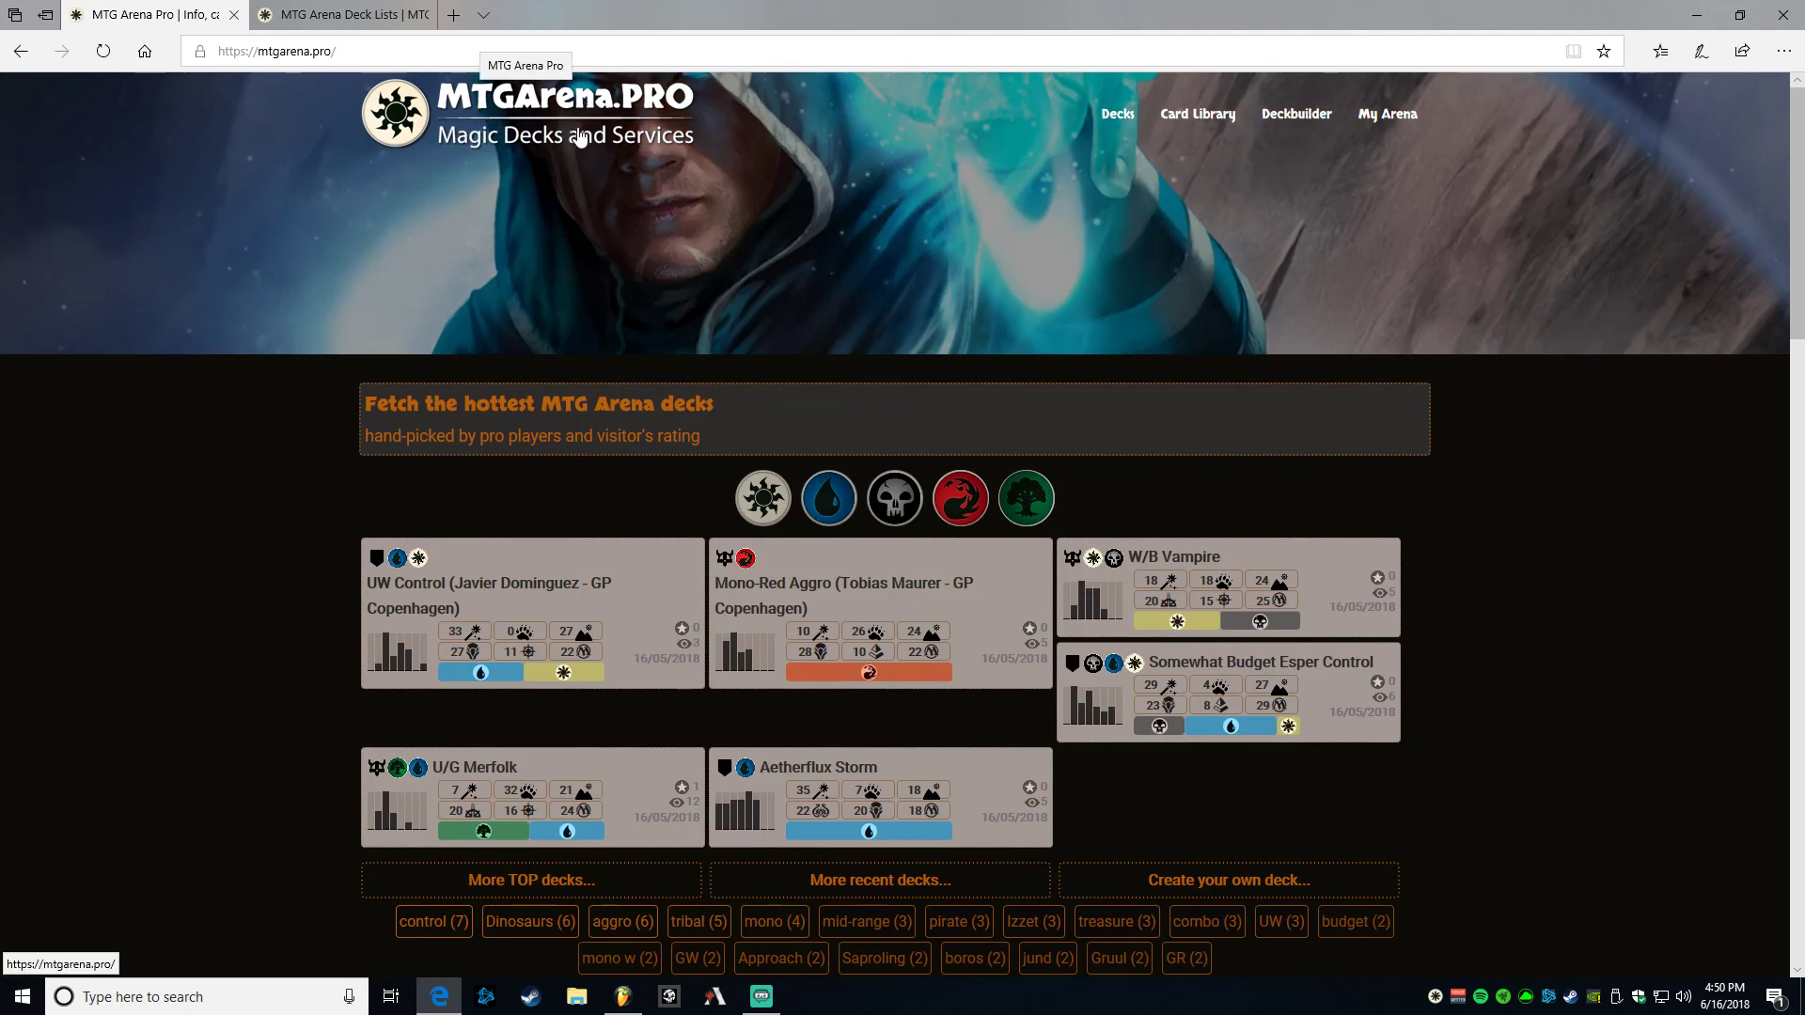
click(329, 16)
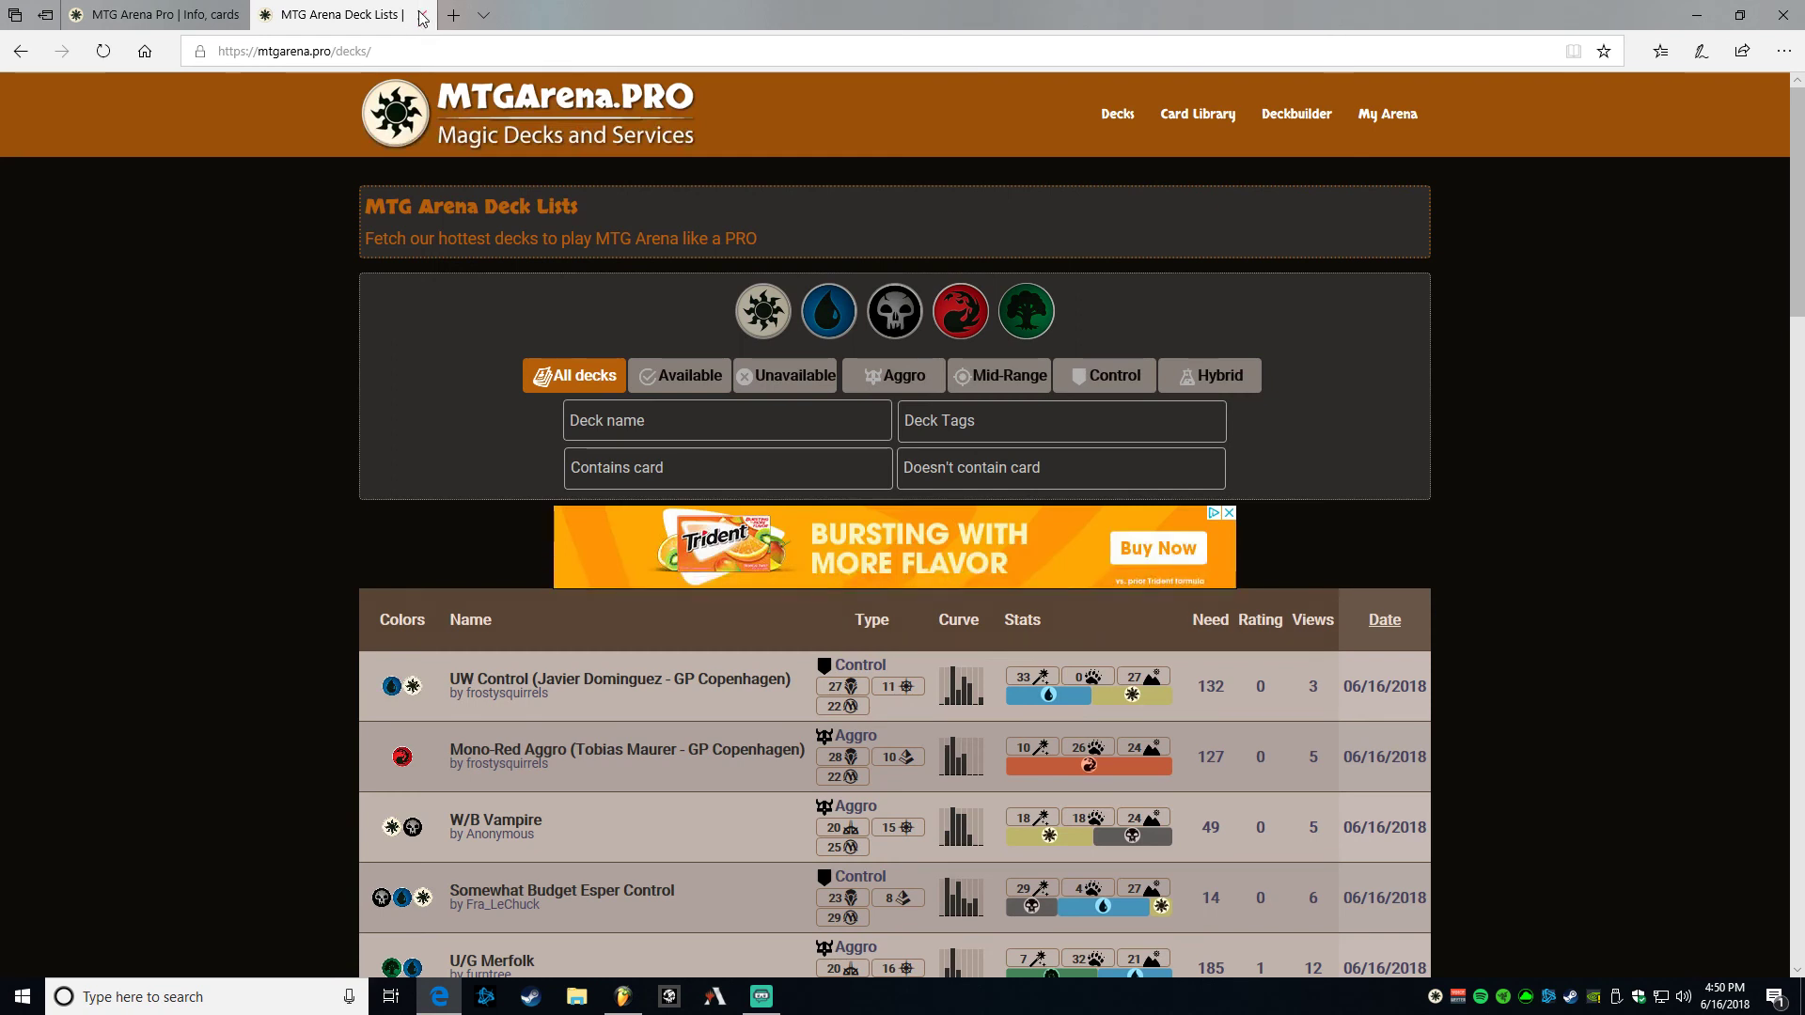